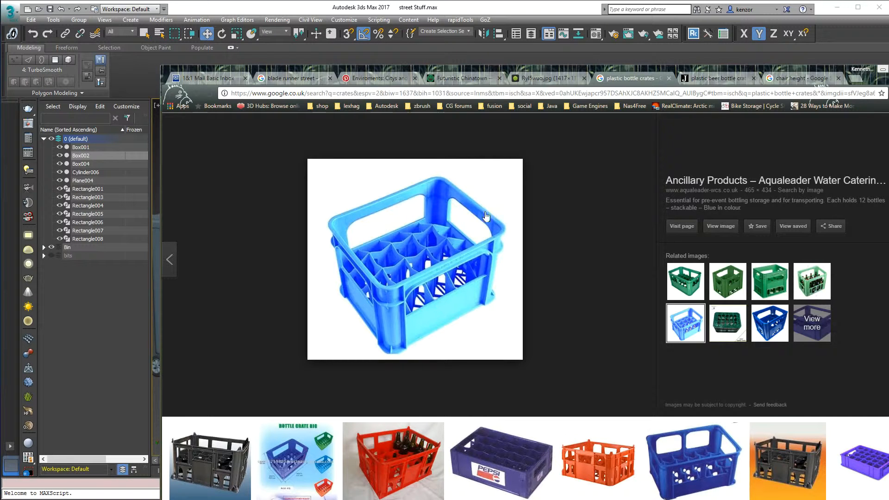
Step: Draw a box about 0.351 m long, 0.297 m wide and 0.296 m high beside the stools
left_click_drag(535, 68, 888, 70)
mouse_move(574, 197)
middle_mouse_down("alt")
mouse_move(591, 223)
mouse_move(562, 191)
middle_mouse_up("alt")
middle_click_drag(562, 190, 567, 211, "ctrl+alt")
left_click(724, 104)
middle_click_drag(653, 203, 649, 222, "alt")
left_click(740, 161)
left_click_drag(509, 338, 555, 392)
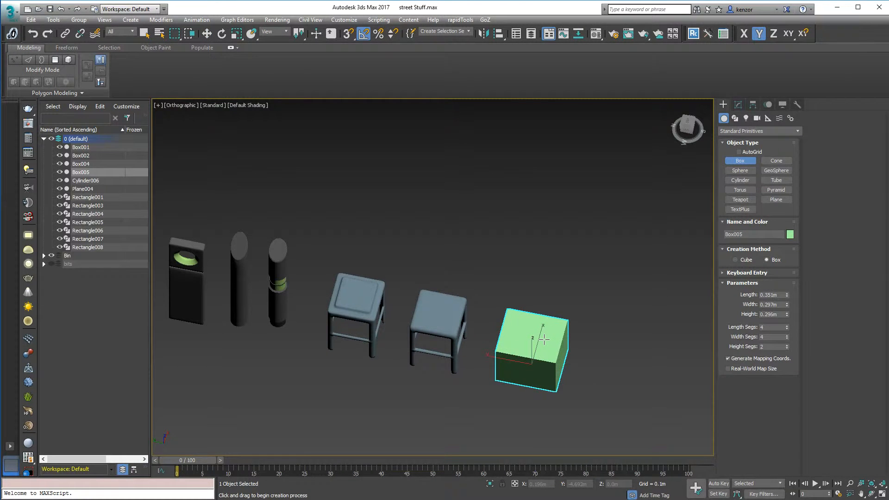
Step: Examine the box's segments in wireframe from above and compare it with the plastic bottle crate photo in the browser
mouse_move(570, 310)
middle_mouse_down("alt")
mouse_move(581, 314)
mouse_move(568, 284)
mouse_move(576, 292)
mouse_move(588, 278)
mouse_move(582, 260)
mouse_move(597, 278)
mouse_move(600, 232)
mouse_move(616, 230)
mouse_move(594, 287)
mouse_move(589, 282)
middle_mouse_up("alt")
left_click(688, 127)
key("F3")
key("F3")
key("F3")
mouse_move(589, 282)
middle_mouse_down("ctrl+alt")
mouse_move(586, 245)
mouse_move(584, 259)
middle_mouse_up("ctrl+alt")
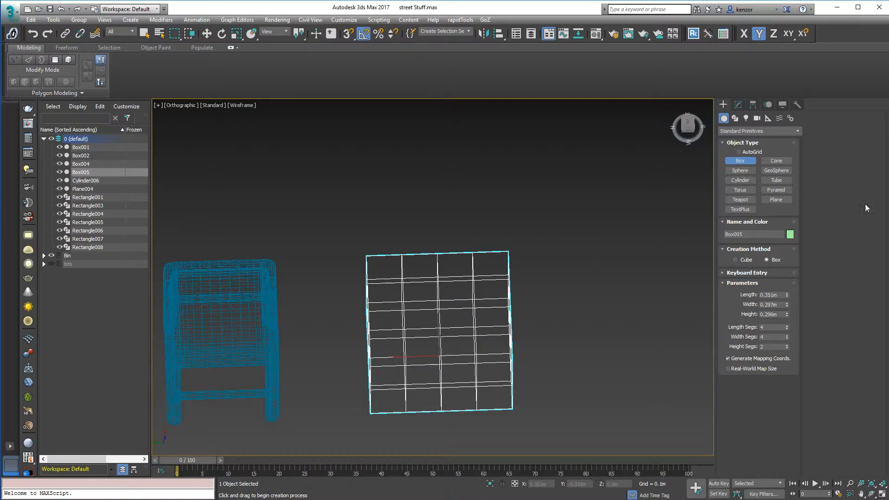
key("alt+Tab")
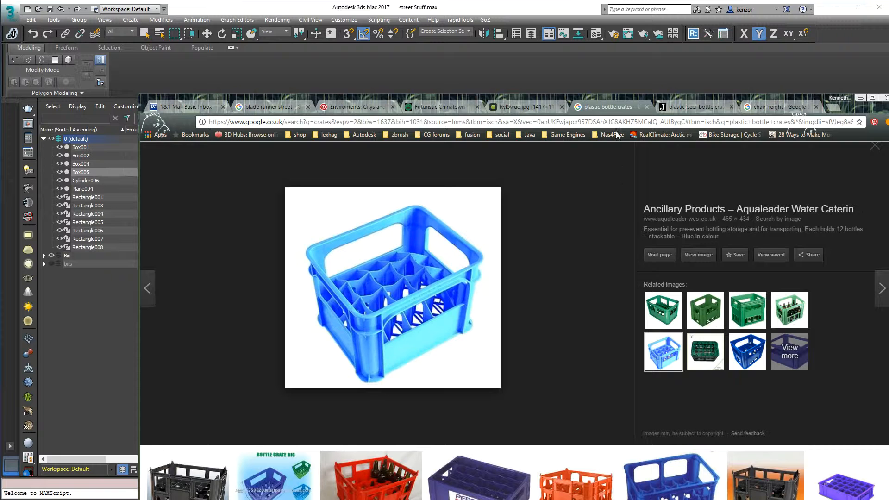
left_click_drag(649, 99, 888, 96)
Step: Draw a cylinder about 0.066 m in radius and 0.237 m high beside the box
middle_click_drag(607, 274, 576, 287, "alt")
left_click(688, 125)
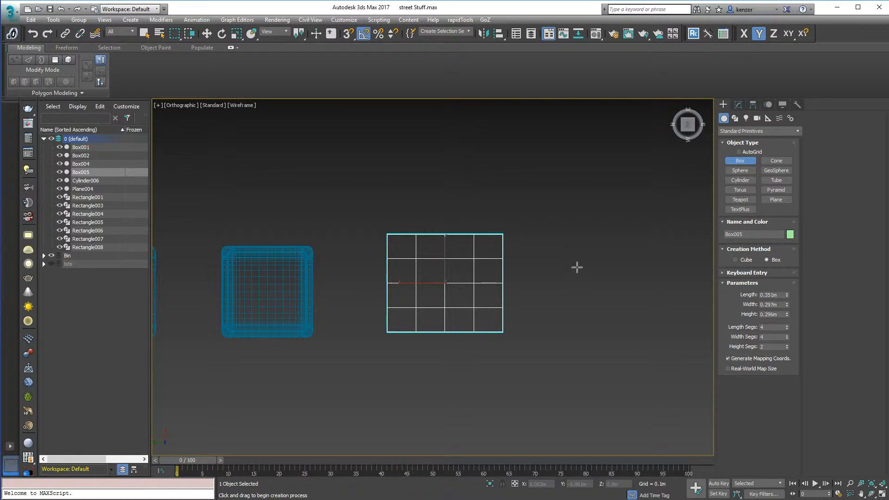
left_click(742, 181)
left_click_drag(545, 307, 557, 323)
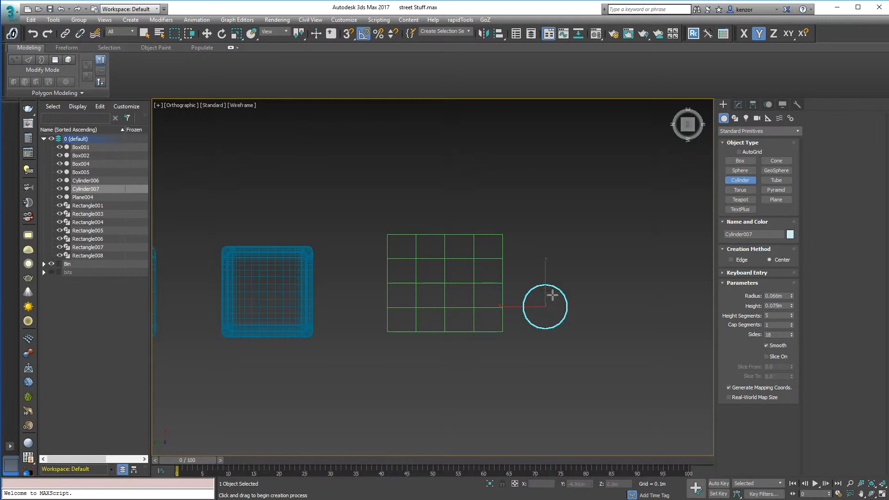
mouse_move(565, 259)
middle_mouse_down("alt")
mouse_move(542, 200)
mouse_move(562, 203)
mouse_move(578, 249)
mouse_move(618, 205)
middle_mouse_up("alt")
key("F3")
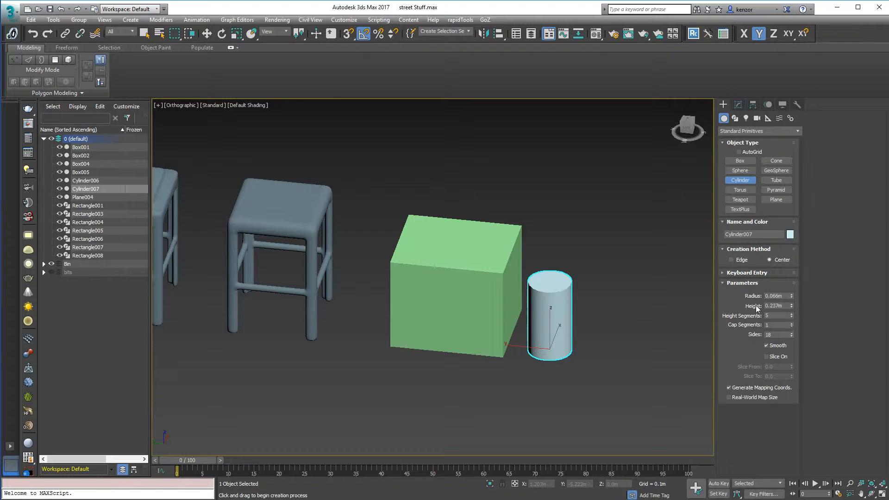
Step: Set the green box's height to 0.3 m
key("w")
left_click(494, 240)
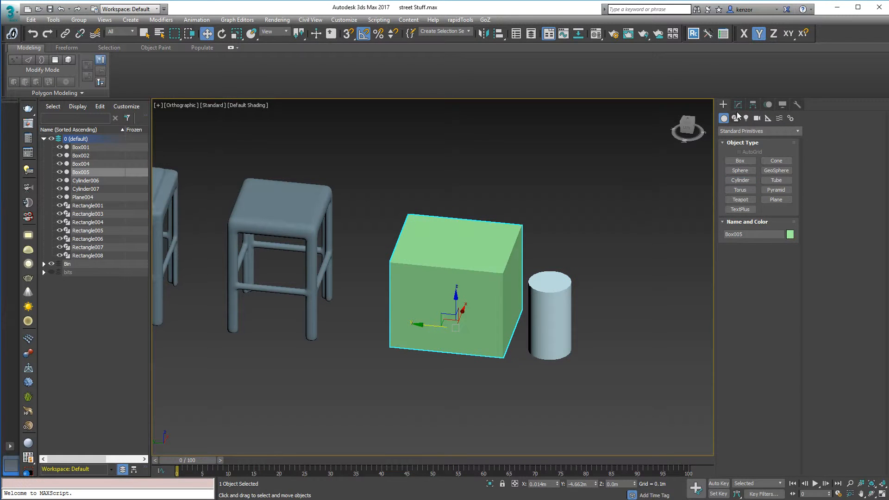
left_click(739, 106)
double_click(768, 351)
type("0.3")
key("Return")
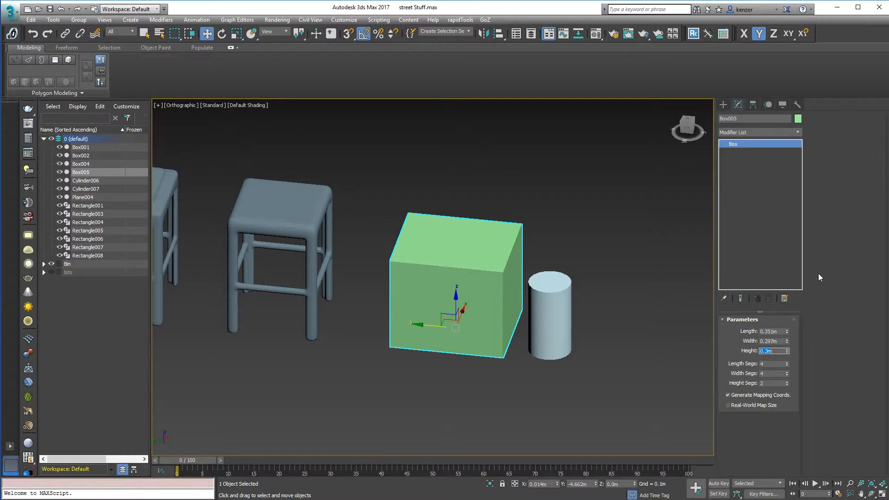
Step: Set the cylinder's height to 0.3 m and its height segments to 1, with edged faces displayed
left_click(566, 308)
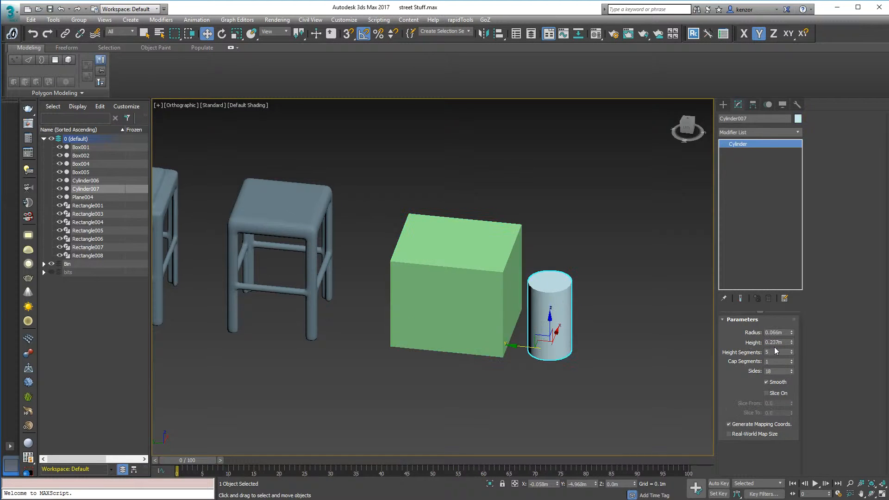
type("0.3")
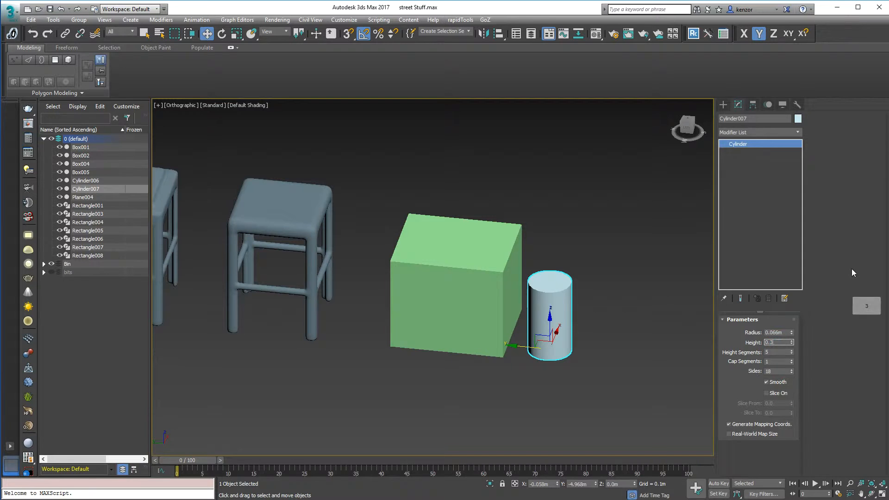
key("Return")
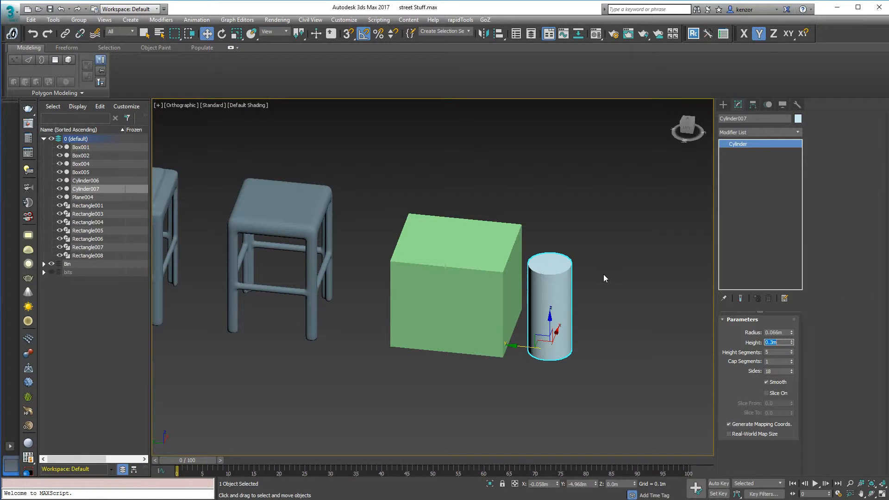
mouse_move(606, 279)
middle_mouse_down()
mouse_move(624, 258)
mouse_move(619, 250)
mouse_move(632, 264)
middle_mouse_up()
key("F4")
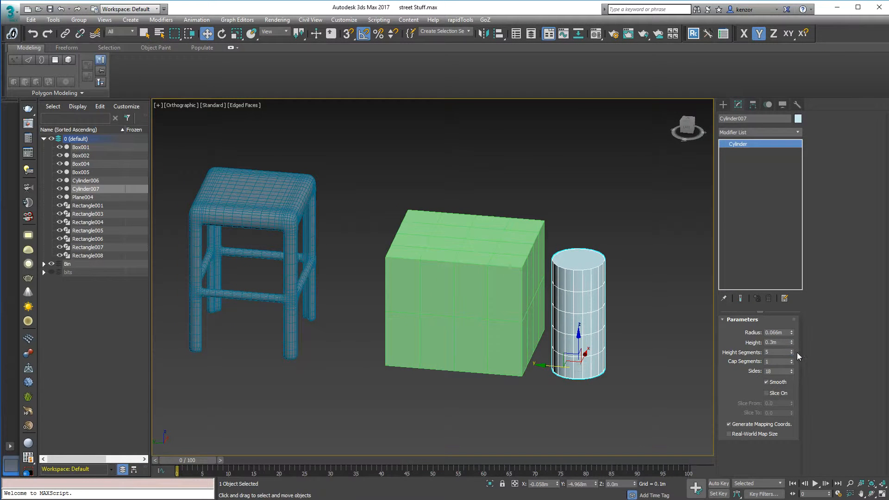
left_click(619, 304)
Step: Delete the green box next to the cylinder
left_click(505, 316)
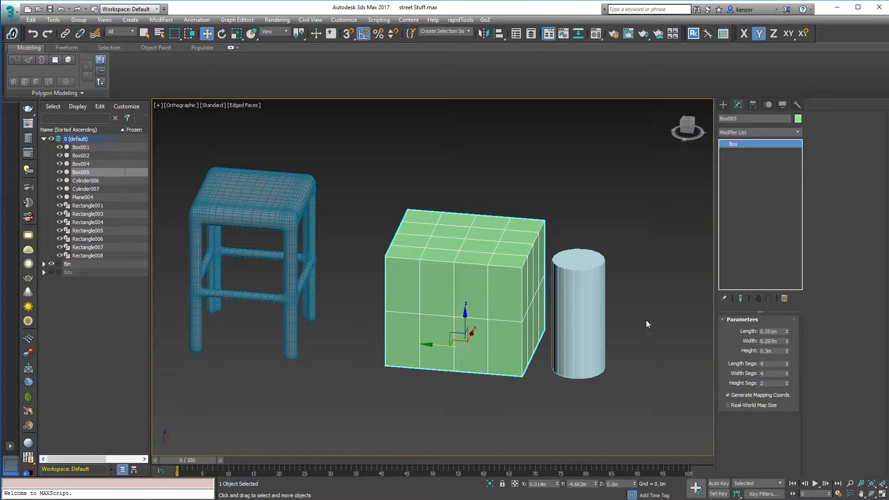
middle_click_drag(579, 275, 575, 269, "alt")
key("Delete")
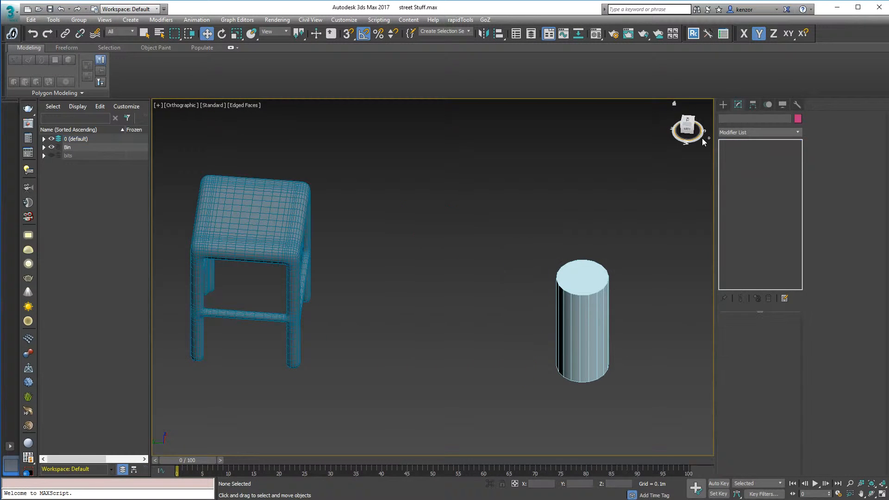
Step: Set the number of sides of the cylinder to 12
middle_click_drag(647, 258, 616, 198, "alt")
left_click(573, 297)
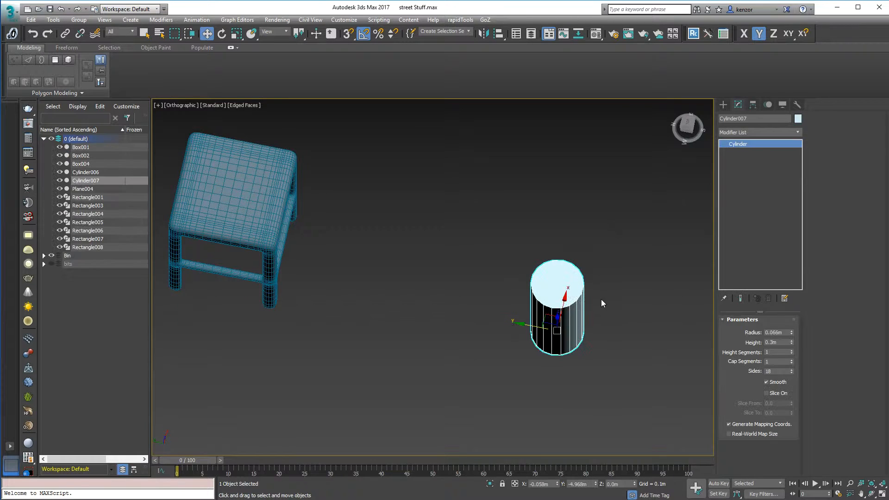
middle_click_drag(603, 299, 621, 259, "alt")
double_click(779, 371)
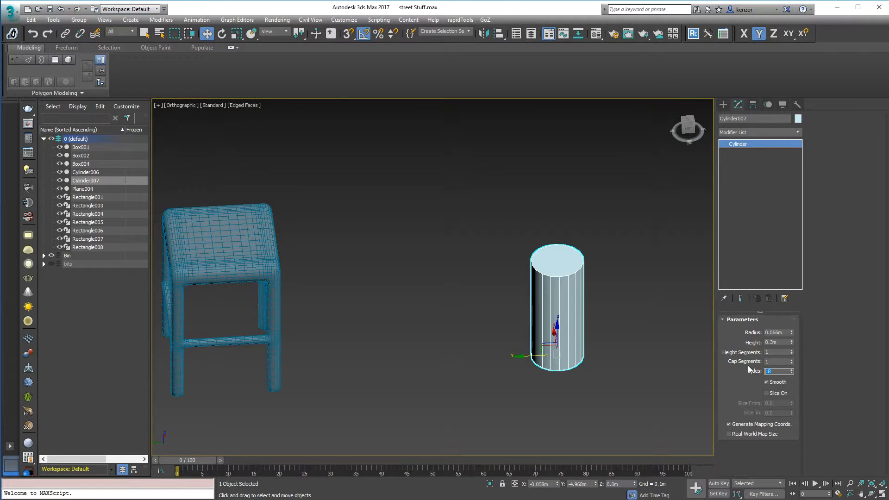
type("12")
key("Return")
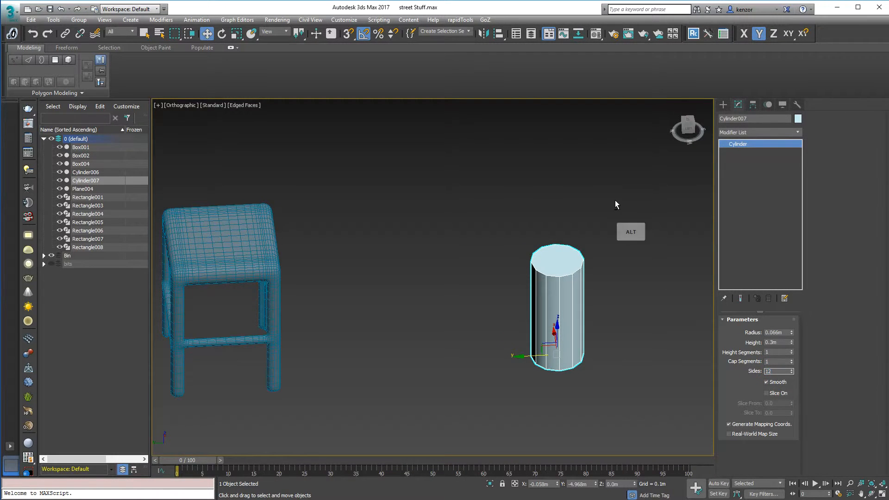
Step: Convert the 12-sided cylinder to an Editable Poly
middle_click_drag(615, 200, 640, 207, "alt")
left_click(689, 124)
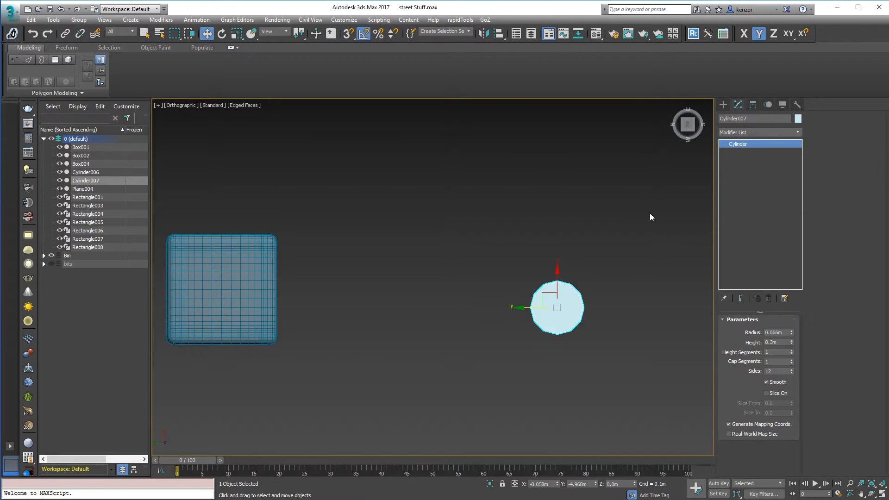
right_click(779, 144)
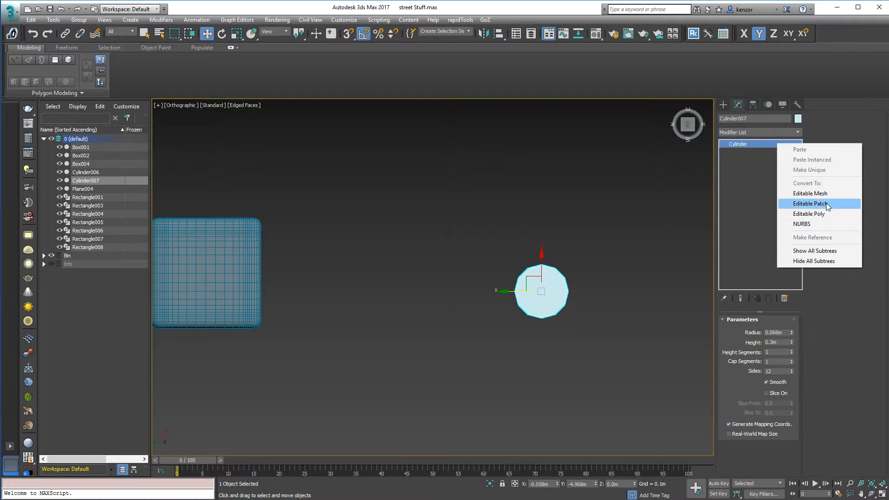
left_click(809, 213)
Step: Delete the cylinder's caps and nine side faces, keeping only the three-face quarter arc on the negative X, negative Y side
middle_click_drag(598, 250, 587, 233, "ctrl+alt")
left_click_drag(436, 242, 608, 299)
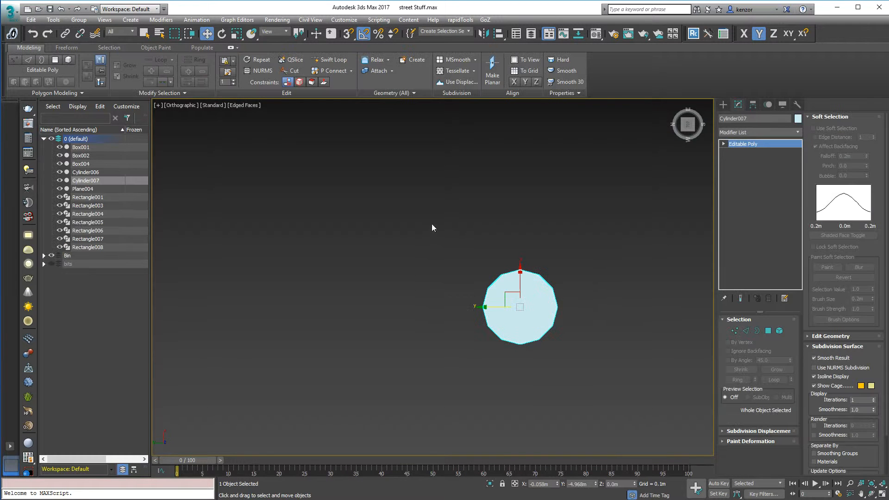
left_click(767, 331)
left_click_drag(417, 224, 604, 304)
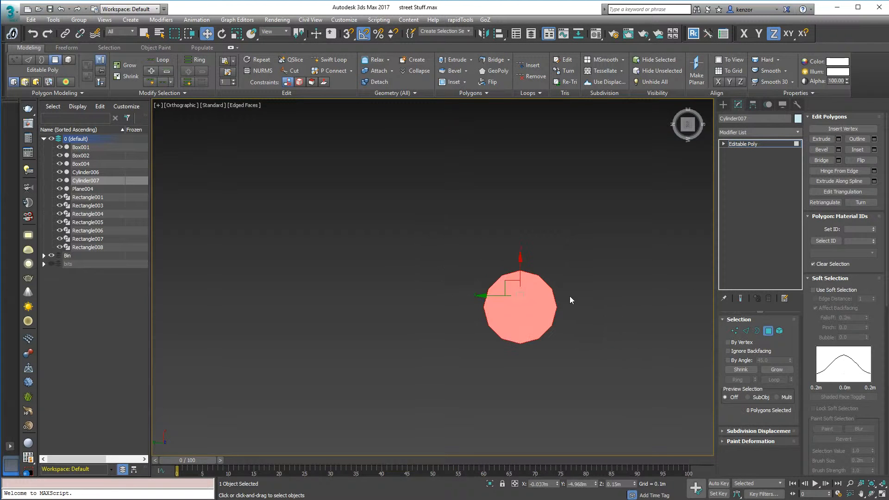
left_click_drag(420, 223, 515, 370, "ctrl")
middle_click_drag(515, 371, 574, 274, "alt")
key("Delete")
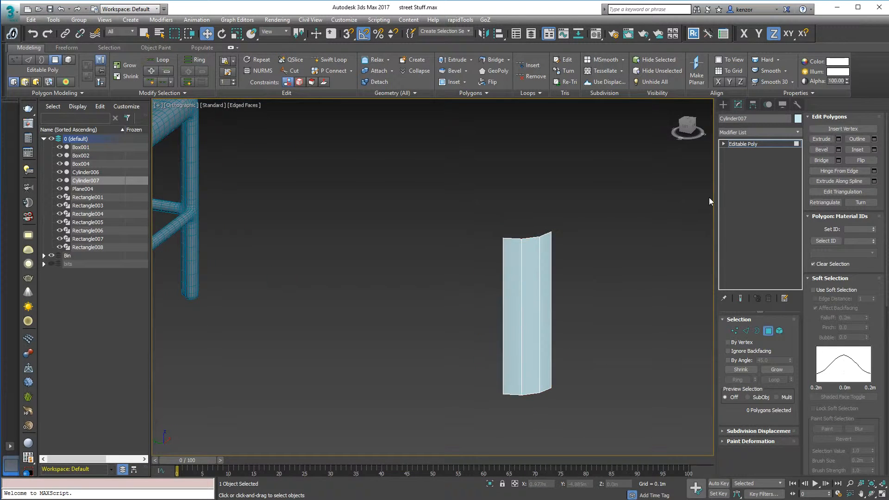
Step: Extend the arc's end edge at negative Y about 0.18 m along X as a new straight wall face
middle_click_drag(634, 250, 682, 167, "alt")
left_click(691, 123)
middle_click_drag(631, 250, 666, 239)
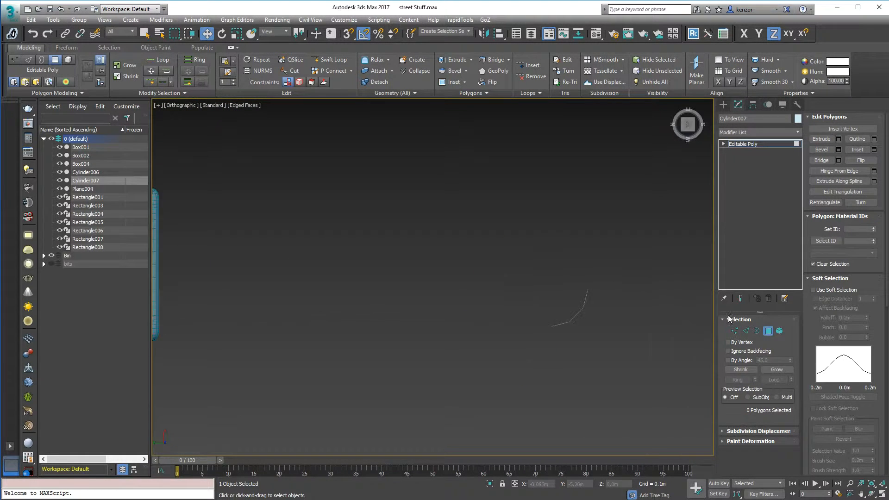
left_click(746, 331)
middle_click_drag(629, 268, 564, 256, "alt")
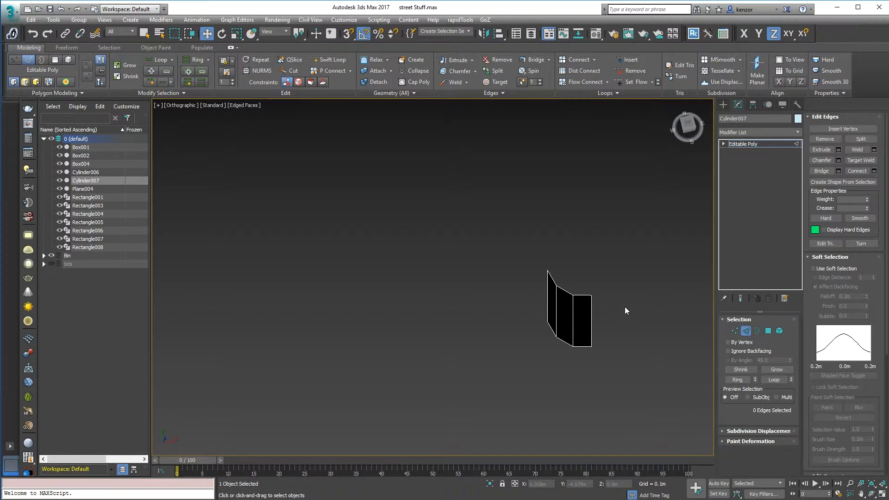
middle_click_drag(625, 309, 601, 303)
left_click(559, 317)
middle_click_drag(585, 309, 616, 325, "alt")
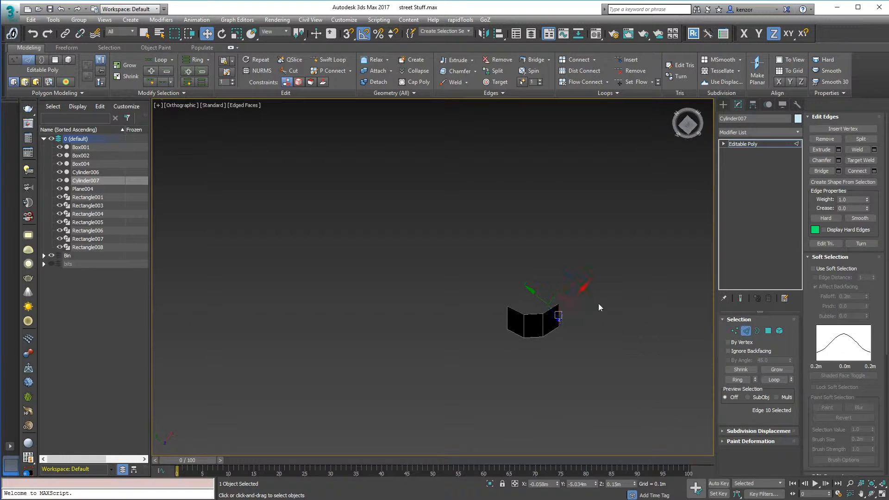
left_click_drag(577, 299, 651, 232, "shift")
middle_click_drag(522, 311, 558, 323, "alt")
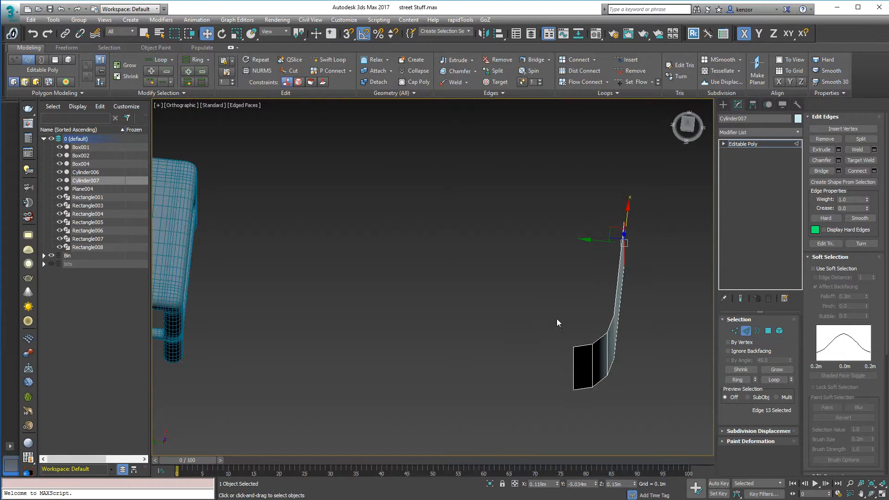
Step: Extend the arc's other vertical end edge along Y as a new straight wall face, completing an L-shaped rounded corner
left_click(573, 366)
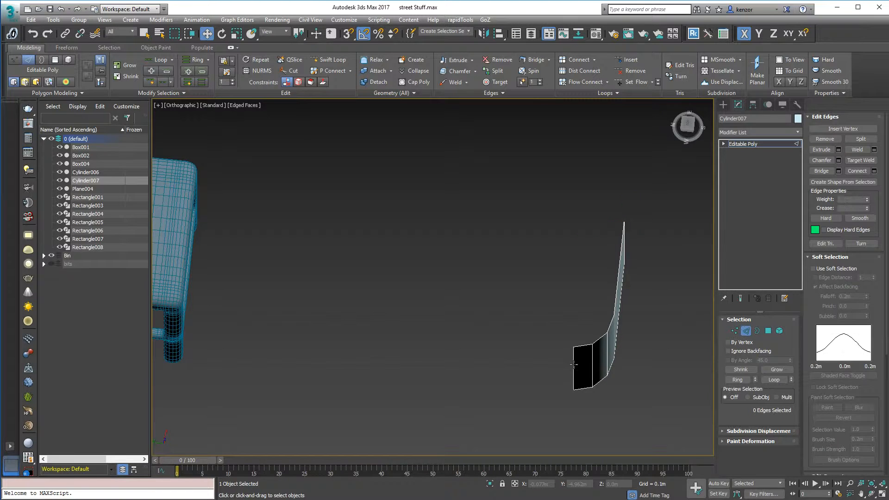
left_click_drag(548, 367, 422, 353, "shift")
middle_click_drag(607, 293, 607, 345, "ctrl+alt")
middle_click_drag(701, 202, 664, 207)
left_click(690, 124)
middle_click_drag(608, 265, 589, 259)
scroll(597, 260, "up", 2)
middle_click_drag(609, 265, 644, 257)
Step: Add a Symmetry modifier to the corner wall, mirrored on X with Flip enabled
left_click(790, 145)
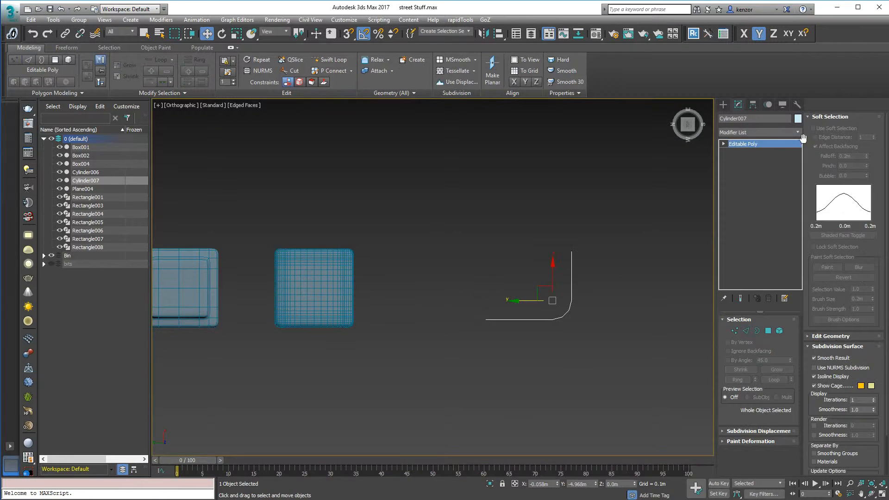
left_click(796, 133)
type("sym")
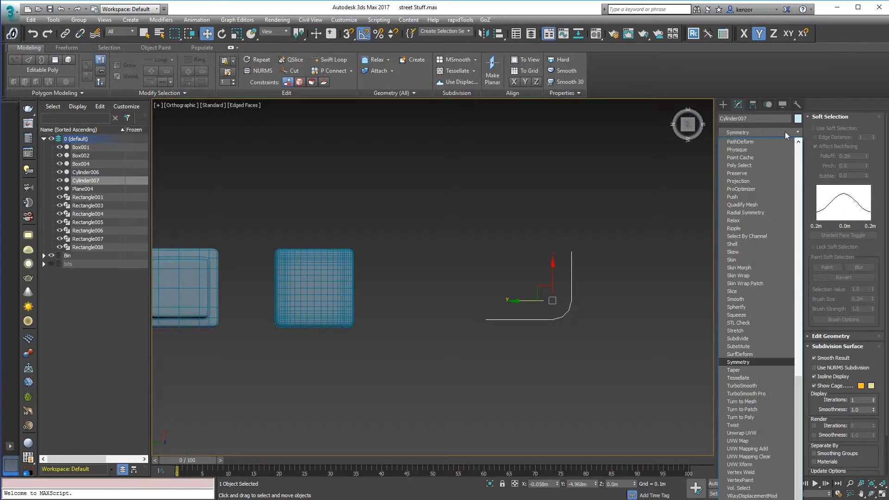
key("Return")
middle_click_drag(651, 336, 600, 269, "alt")
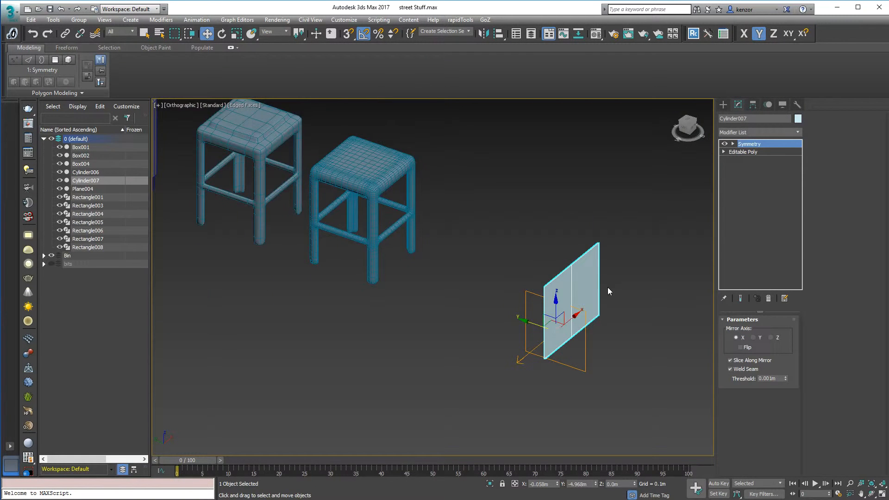
scroll(616, 290, "up", 3)
left_click(741, 348)
middle_click_drag(674, 312, 574, 290, "alt")
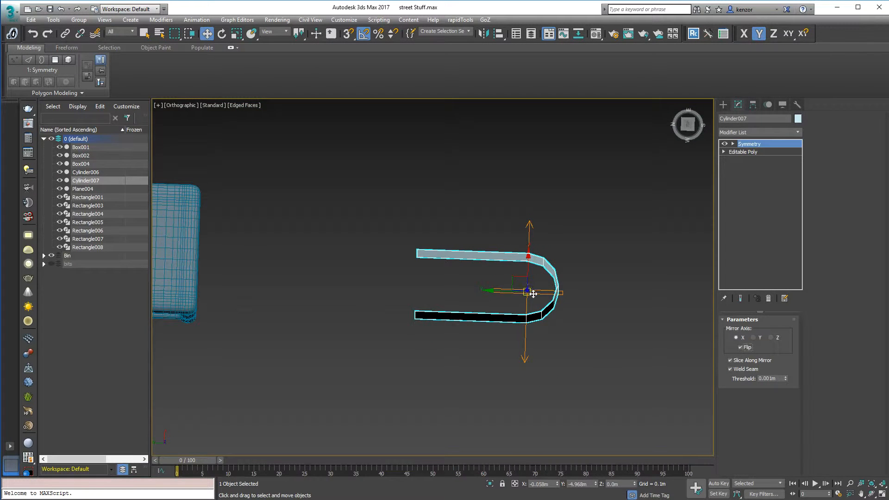
Step: With the end result shown, move the Editable Poly's whole element along X to widen the mirrored U-shaped wall
left_click(774, 151)
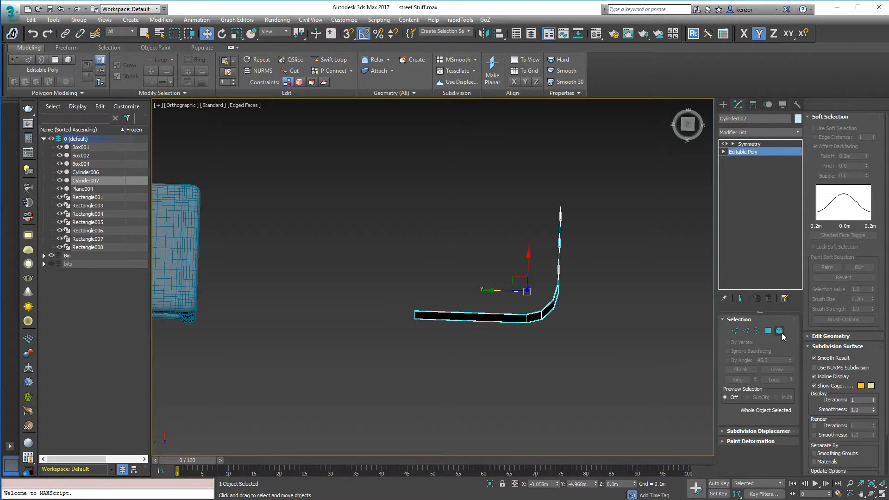
left_click(780, 331)
left_click(740, 298)
middle_click_drag(602, 278, 568, 300, "alt")
left_click(550, 293)
middle_click_drag(534, 275, 578, 301, "alt")
scroll(603, 273, "up", 3)
scroll(602, 273, "down", 3)
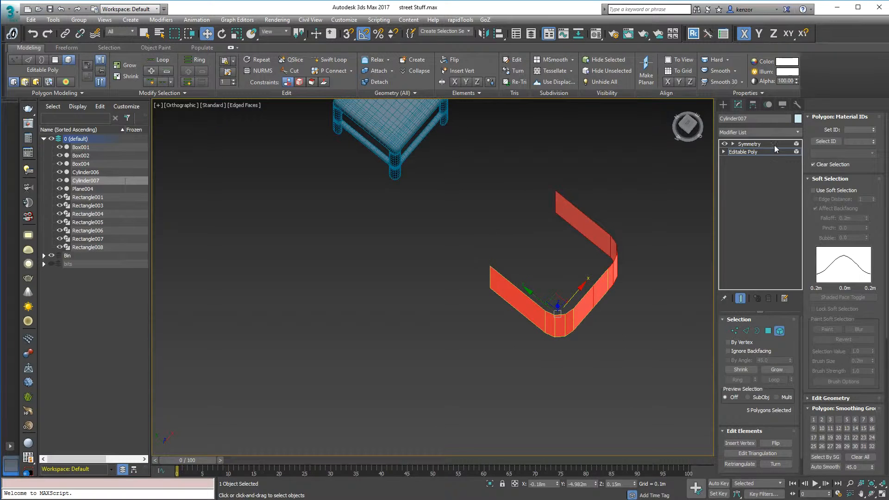
Step: Add a second Symmetry modifier on top of the stack, mirrored on Y with Flip enabled, to close the wall into a full loop
left_click(775, 145)
left_click(795, 132)
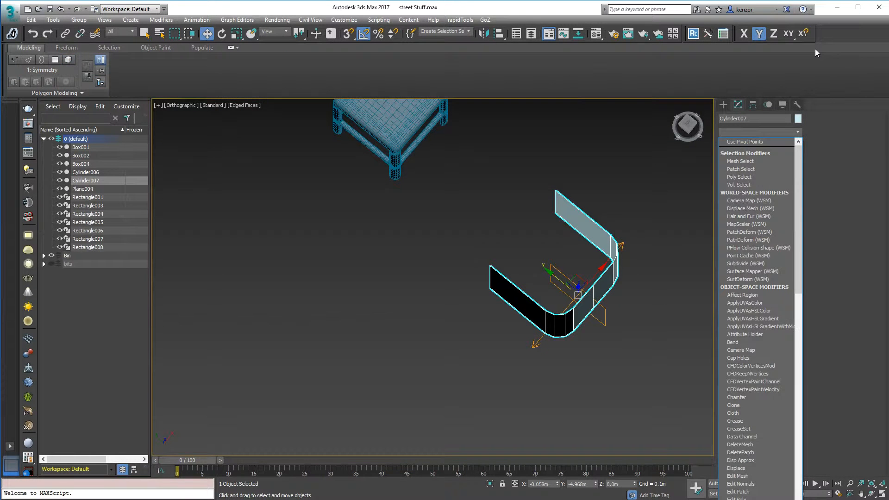
type("sy")
key("Return")
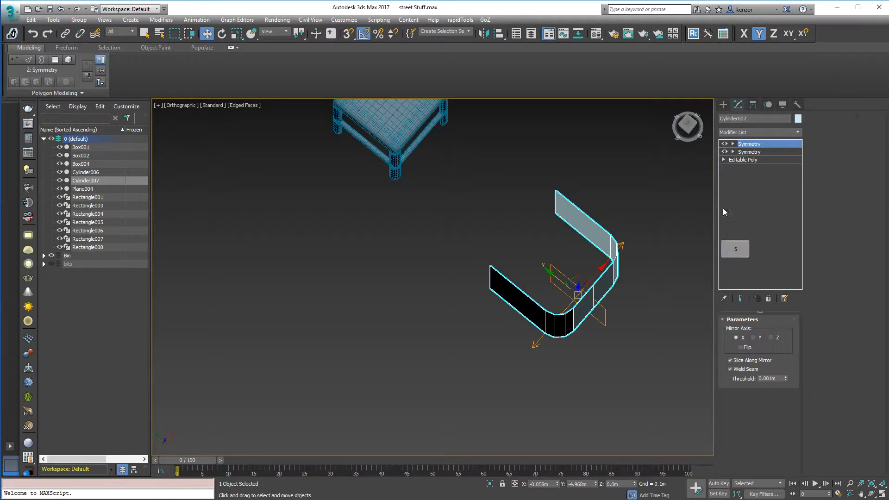
left_click(753, 338)
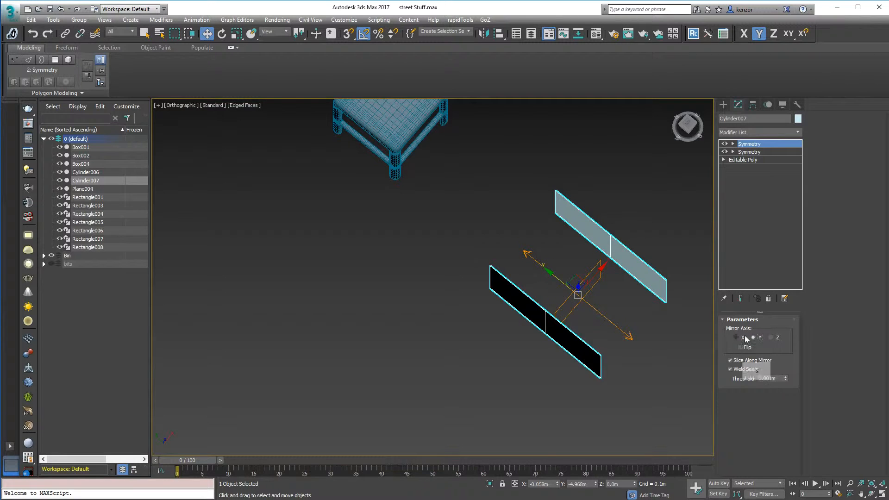
left_click(744, 348)
middle_click_drag(666, 281, 686, 252, "alt")
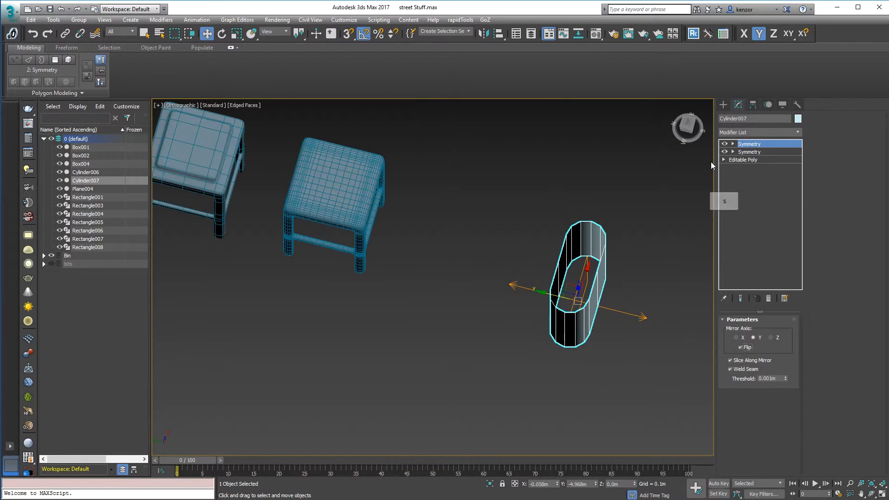
Step: Move the Editable Poly's wall element about 0.16 m along negative Y to lengthen the mirrored crate wall
left_click(759, 161)
left_click(780, 331)
middle_click_drag(601, 274, 585, 263)
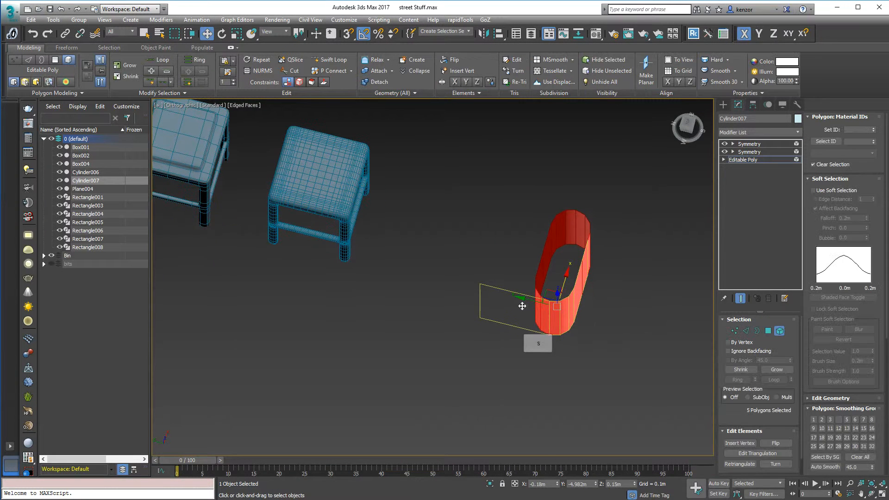
left_click_drag(520, 301, 571, 314)
middle_click_drag(570, 314, 554, 295, "alt")
left_click(684, 126)
middle_click_drag(662, 237, 614, 227)
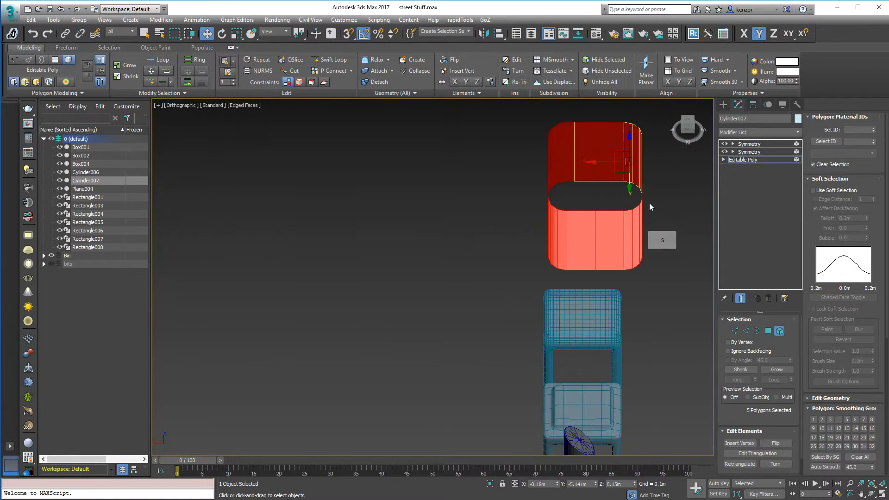
Step: Isolate the crate wall object and frame its outline in the Top view
left_click(490, 484)
mouse_move(542, 385)
middle_mouse_down("alt")
mouse_move(519, 375)
mouse_move(535, 380)
middle_mouse_up("alt")
mouse_move(535, 380)
middle_mouse_down()
mouse_move(529, 352)
mouse_move(541, 367)
middle_mouse_up()
key("t")
key("z")
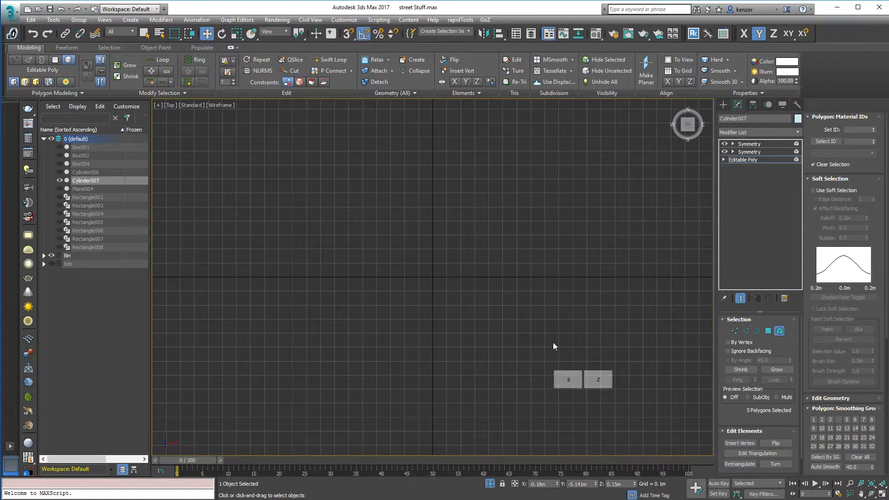
scroll(554, 306, "down", 3)
middle_click_drag(545, 319, 546, 342)
middle_click_drag(596, 300, 592, 297)
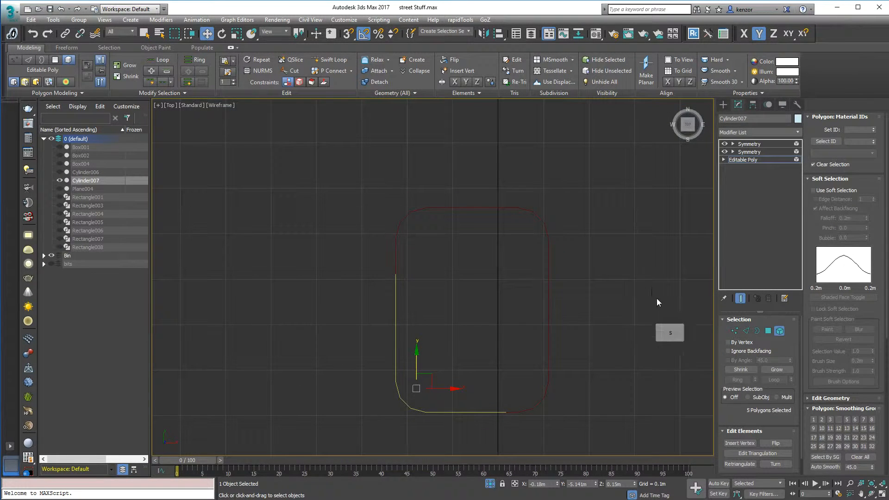
middle_click_drag(599, 343, 640, 327)
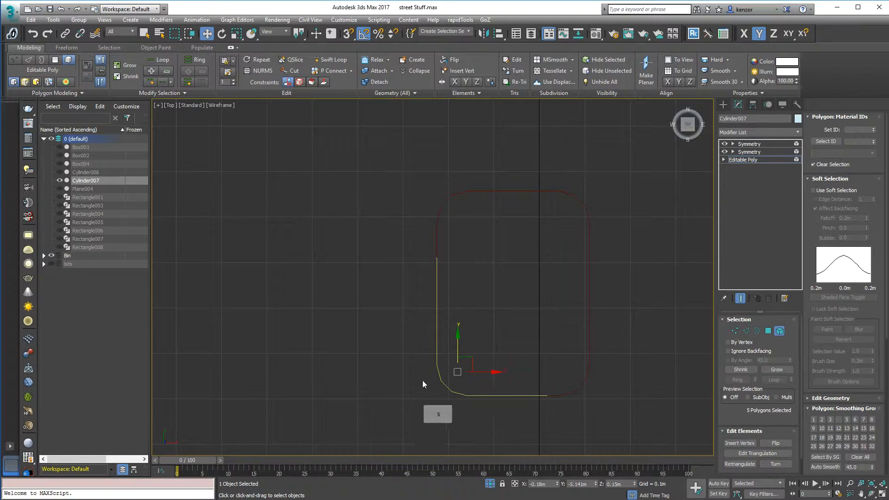
Step: Select all vertices of the base corner wall and scale them uniformly in the XY plane
left_click(736, 331)
left_click_drag(389, 237, 565, 386)
key("r")
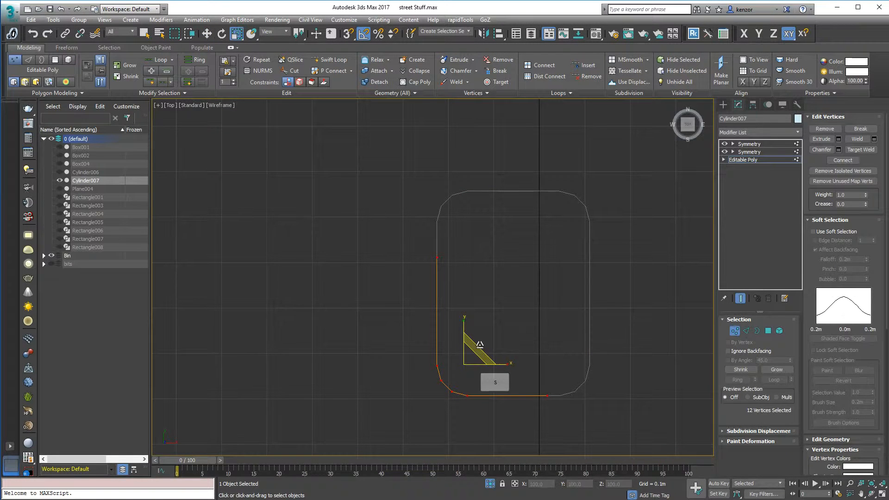
left_click_drag(479, 345, 438, 381)
Step: Move the end vertices of the base corner's straight walls so they reach past the symmetry planes, and inspect the crate shaded
left_click(509, 376)
left_click_drag(494, 366, 530, 408)
key("w")
left_click_drag(546, 379, 452, 288)
mouse_move(456, 255)
middle_mouse_down("alt")
mouse_move(566, 281)
mouse_move(569, 265)
mouse_move(576, 297)
mouse_move(519, 274)
mouse_move(559, 268)
mouse_move(572, 289)
mouse_move(586, 256)
middle_mouse_up("alt")
key("F3")
middle_click_drag(595, 262, 614, 260, "alt")
mouse_move(614, 260)
middle_mouse_down()
mouse_move(597, 258)
mouse_move(599, 264)
middle_mouse_up()
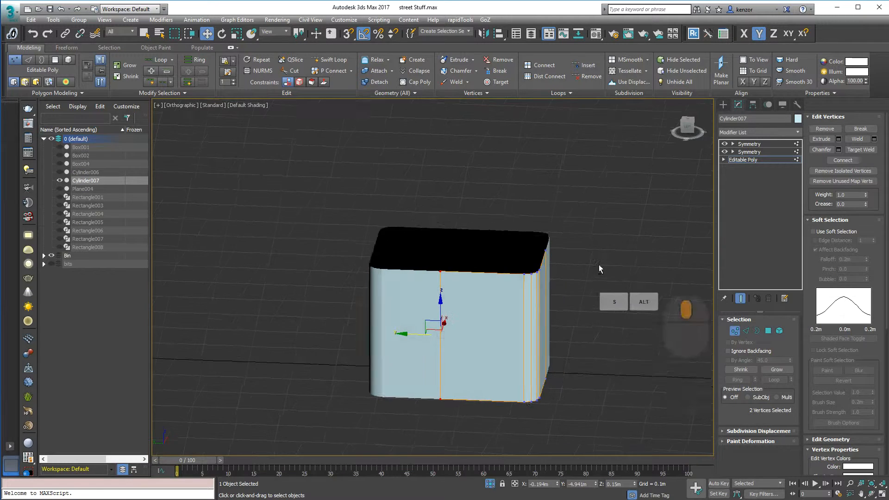
Step: Add two horizontal edge loops around the crate wall with Swift Loop, one near the top and one around mid-height
left_click(745, 331)
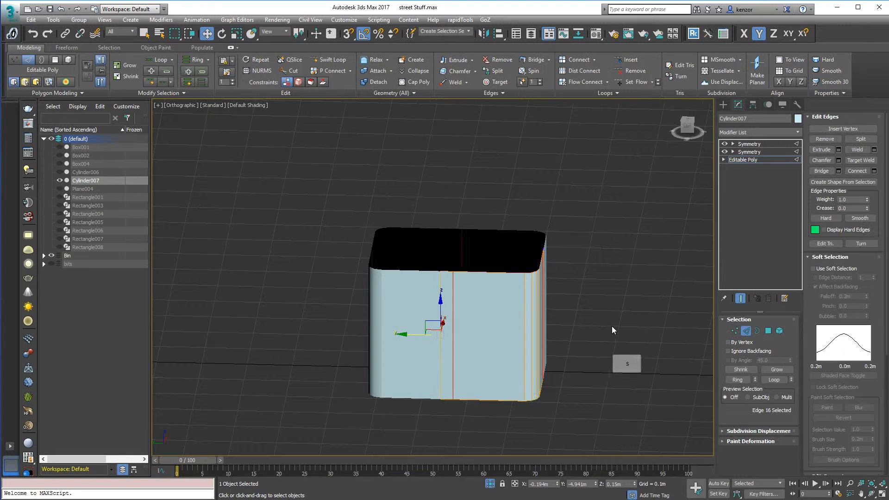
middle_click_drag(612, 327, 629, 320, "alt")
left_click(328, 60)
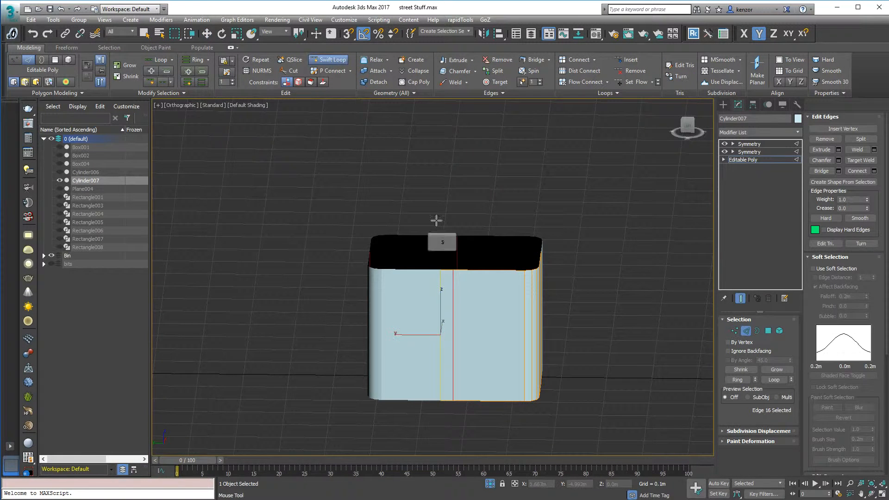
left_click(449, 291)
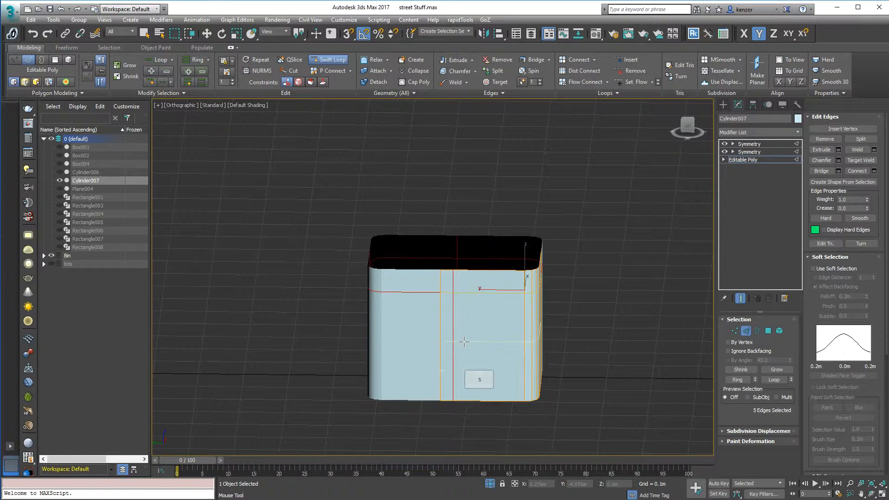
middle_click_drag(574, 334, 615, 283, "alt")
right_click(632, 276)
left_click(652, 262)
Step: Delete the middle-band polygons of both straight walls to cut the handle openings, keeping the rounded corner posts
left_click(768, 330)
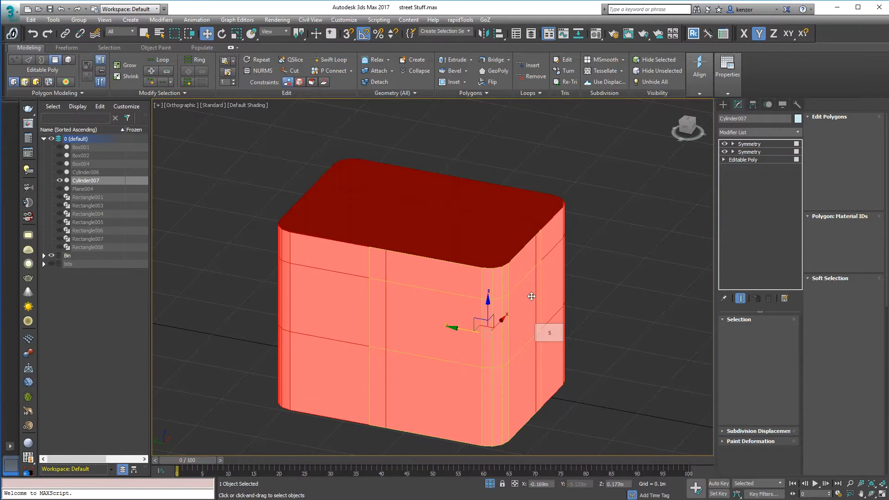
left_click(529, 299)
left_click(507, 264, "shift")
key("Delete")
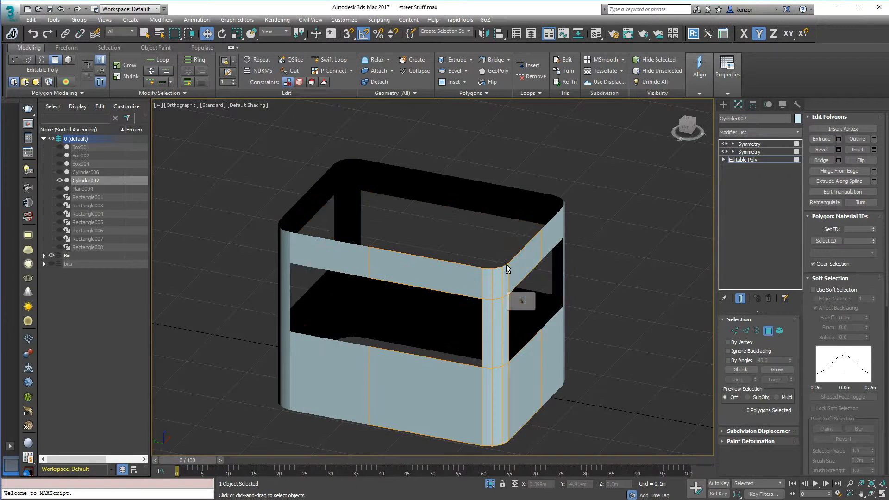
middle_click_drag(581, 179, 588, 250, "alt")
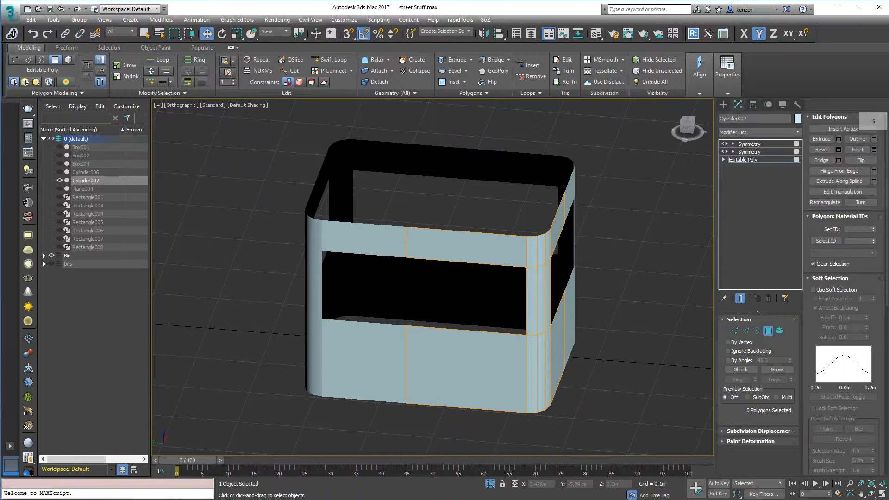
Step: Bring up the blue bottle crate photo in the browser and compare its handle openings with the model in 3ds Max
key("alt+Tab")
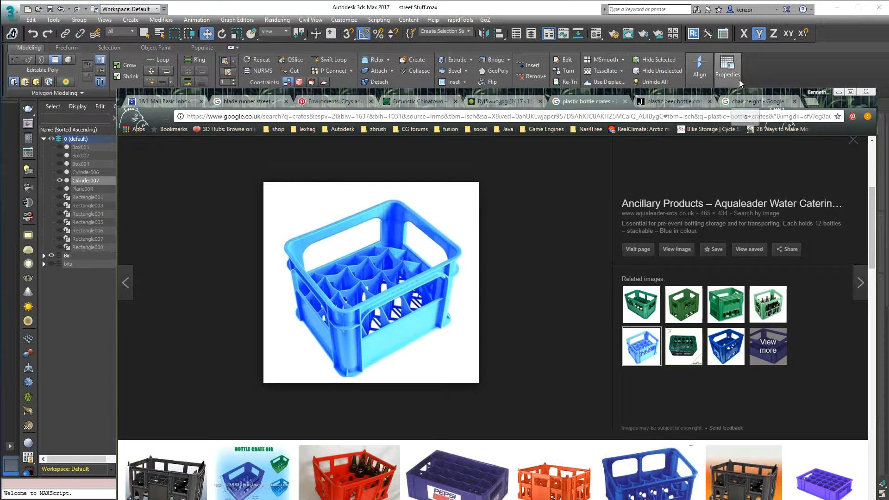
left_click_drag(772, 90, 888, 99)
left_click_drag(806, 101, 888, 103)
middle_click_drag(664, 222, 583, 245, "alt")
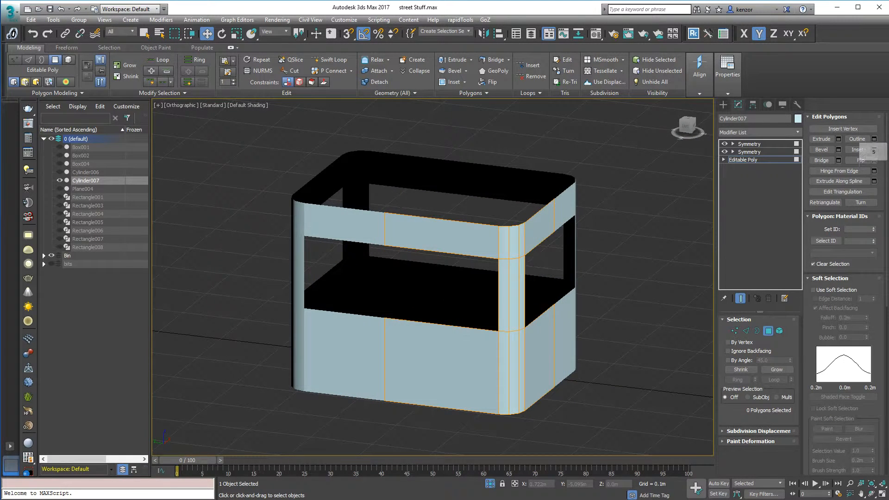
left_click_drag(888, 114, 459, 115)
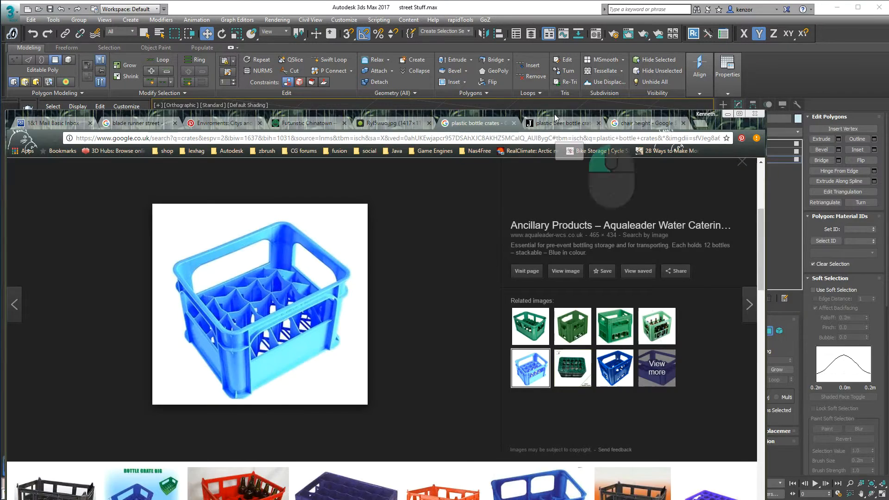
left_click_drag(551, 127, 888, 128)
middle_click_drag(602, 217, 602, 230, "alt")
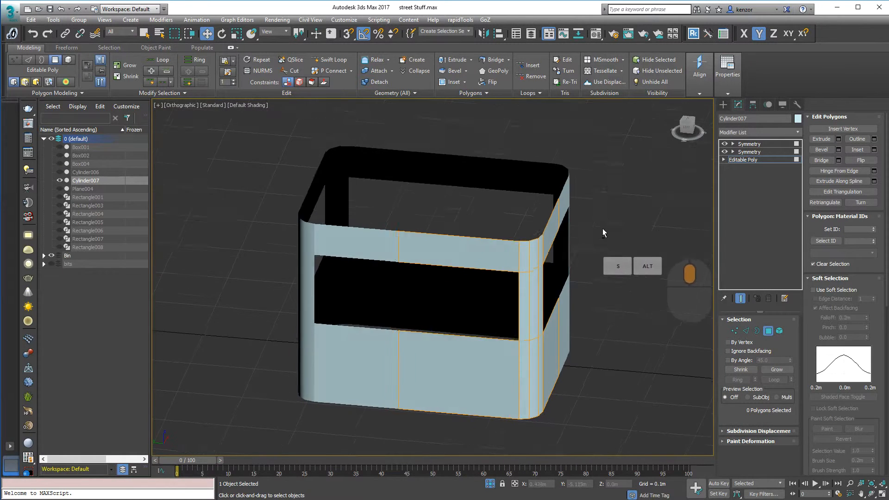
Step: In the Left view, add two vertical Swift Loop edges to the top band of the long wall, close to the corner post
left_click(746, 331)
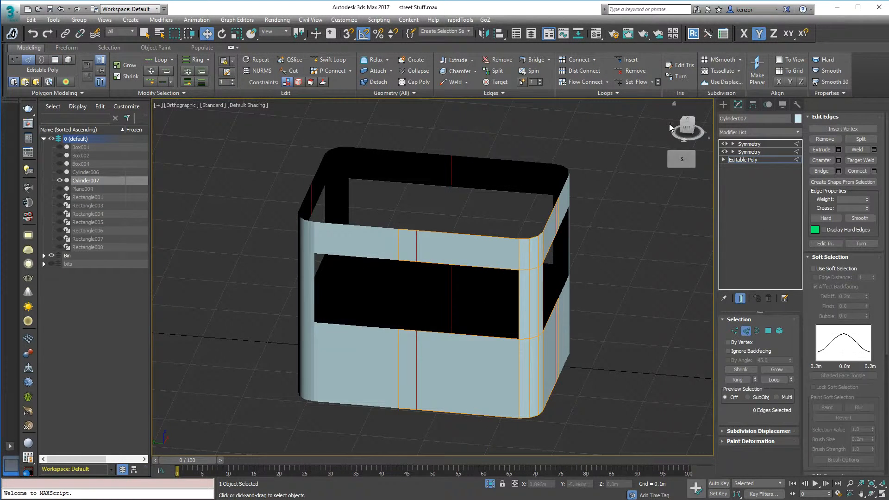
left_click(680, 128)
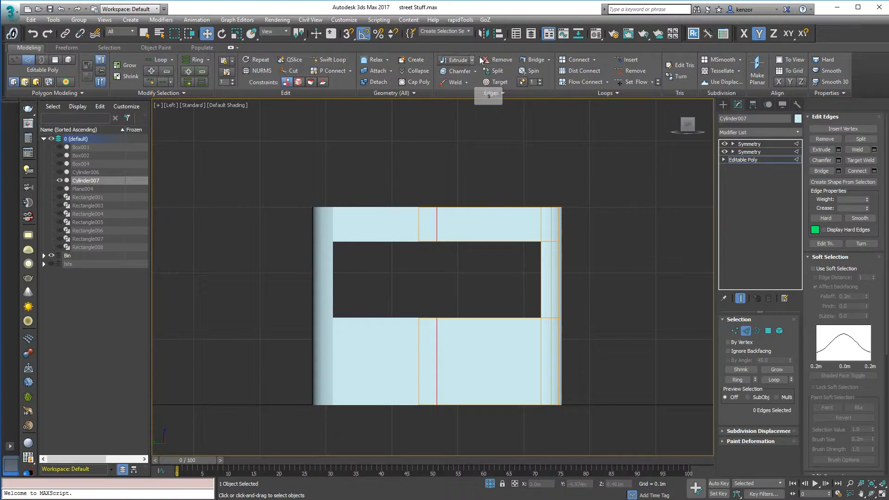
left_click(328, 60)
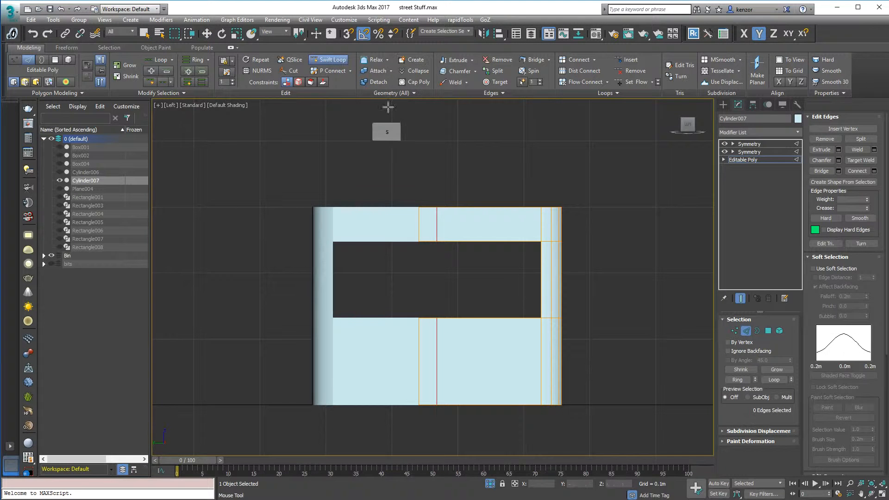
left_click(530, 237)
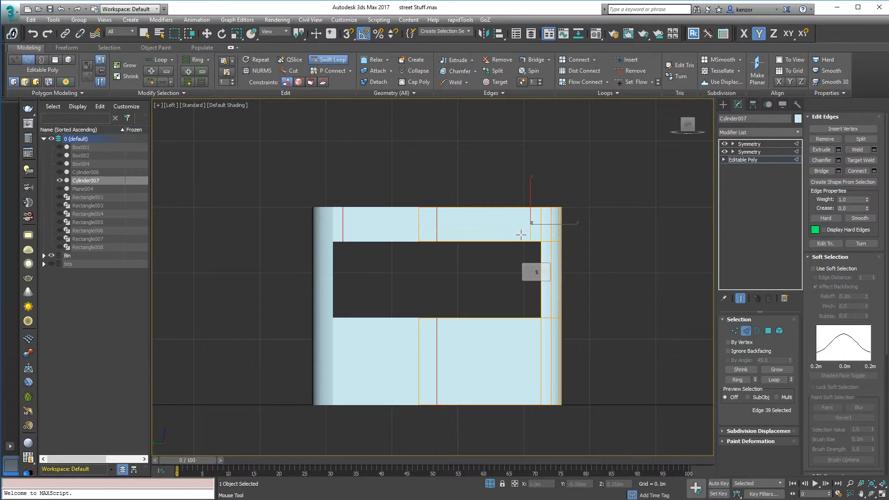
middle_click_drag(593, 208, 503, 217, "alt")
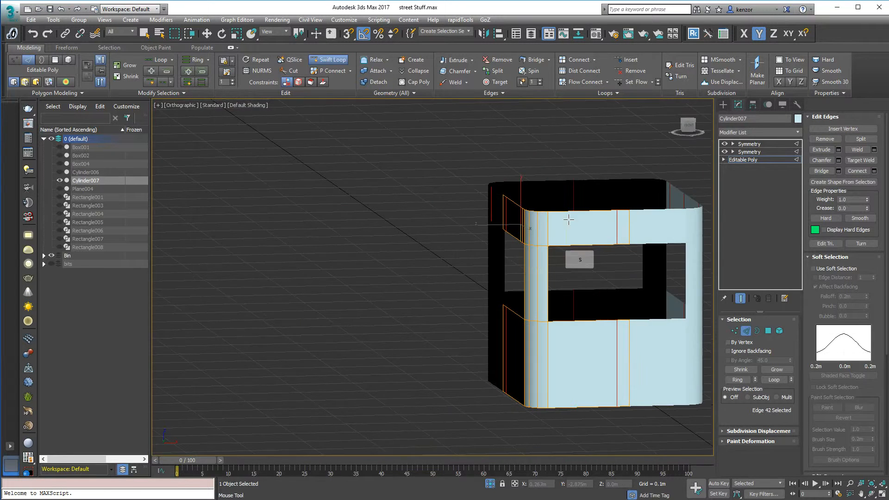
Step: In the Front view, add two vertical Swift Loop edges to the short wall's top band beside the corner, and adjust the outer spacing along X
left_click(688, 122)
scroll(522, 249, "up", 3)
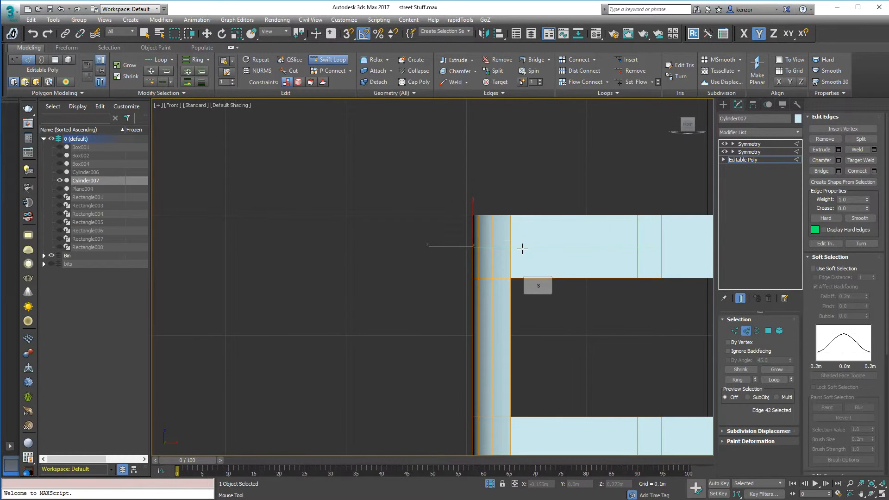
left_click(528, 230)
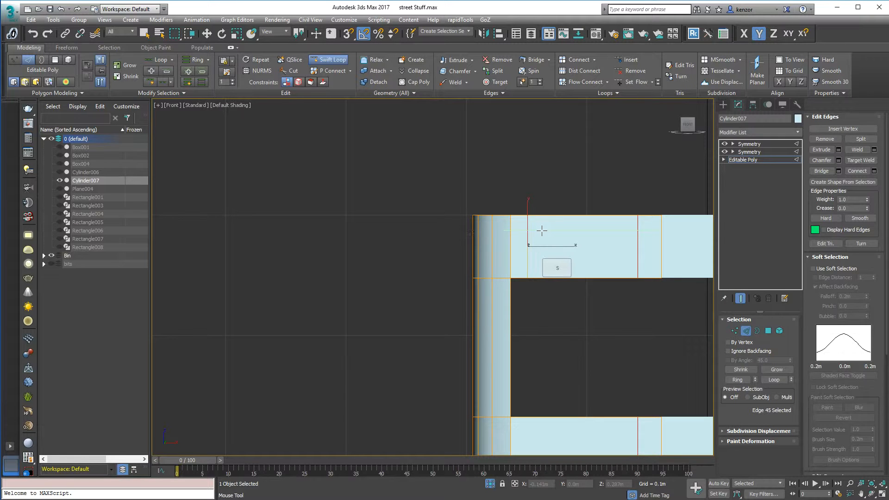
scroll(573, 184, "down", 2)
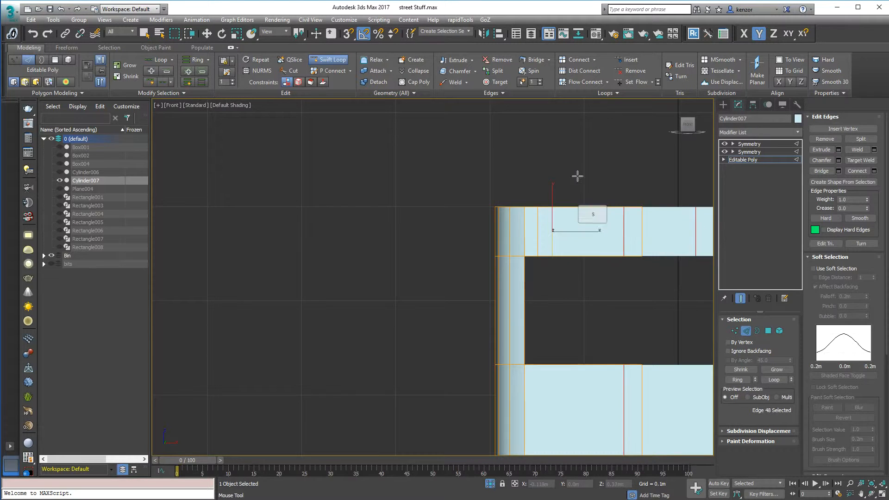
key("s")
left_click_drag(573, 233, 568, 232)
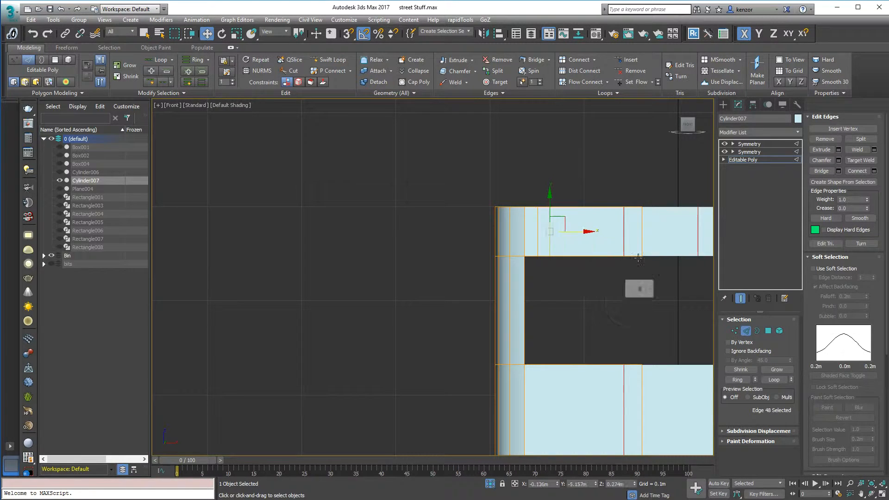
Step: Lower the vertices at the upper corners of the handle openings on both walls to give the openings rounded corners
key("1")
middle_click_drag(481, 249, 556, 255, "alt")
left_click_drag(478, 246, 542, 274)
left_click_drag(509, 230, 509, 237)
left_click_drag(536, 280, 511, 259)
middle_click_drag(511, 260, 556, 260, "alt")
left_click(735, 332)
middle_click_drag(644, 273, 605, 285, "alt")
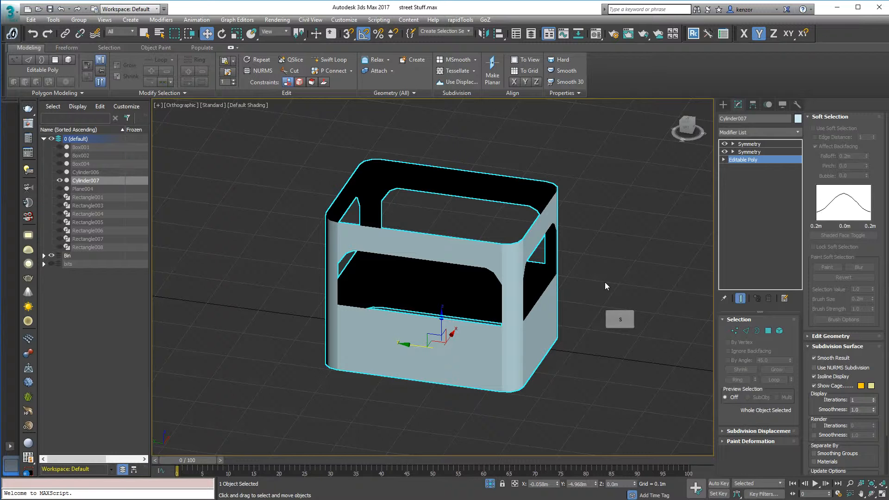
left_click(747, 331)
mouse_move(625, 285)
middle_mouse_down("alt")
mouse_move(595, 304)
mouse_move(582, 295)
mouse_move(599, 277)
mouse_move(621, 279)
middle_mouse_up("alt")
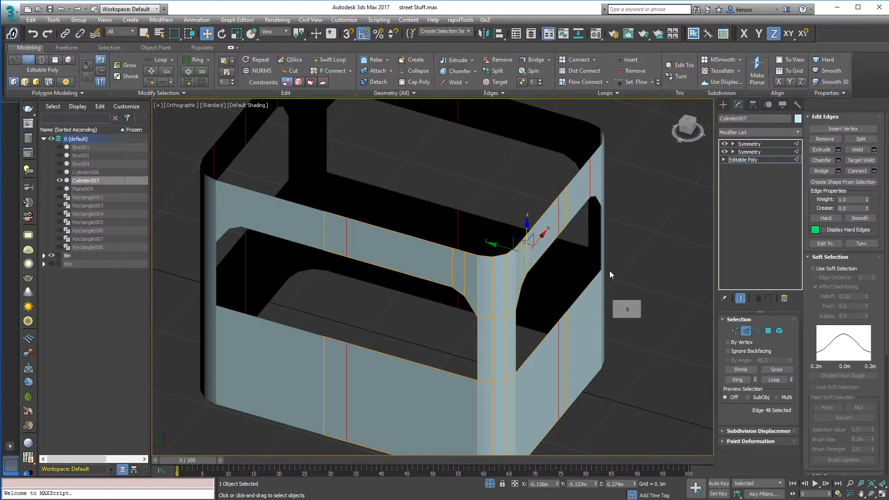
middle_click_drag(597, 257, 598, 304, "ctrl+alt")
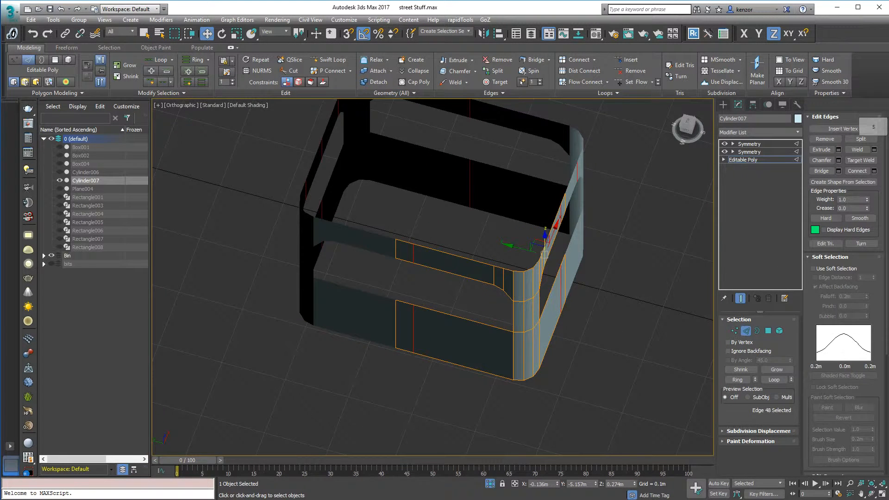
middle_click_drag(661, 311, 657, 257, "alt")
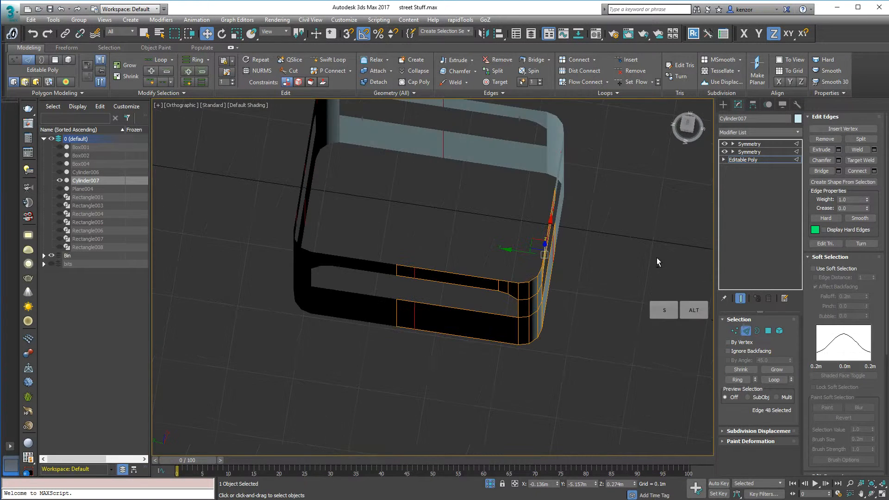
left_click(690, 116)
middle_click_drag(576, 328, 576, 263)
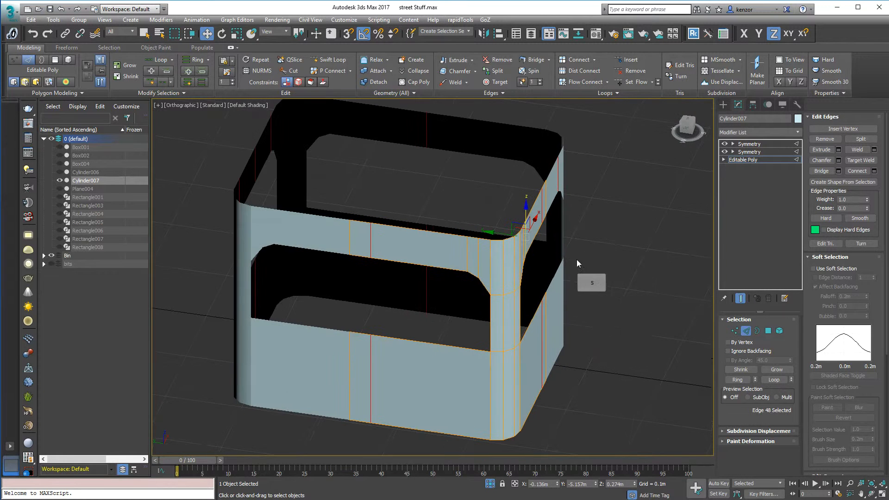
Step: Add vertical Swift Loop edges to both sides of the corner post, right beside the handle openings
left_click(330, 59)
scroll(497, 264, "up", 5)
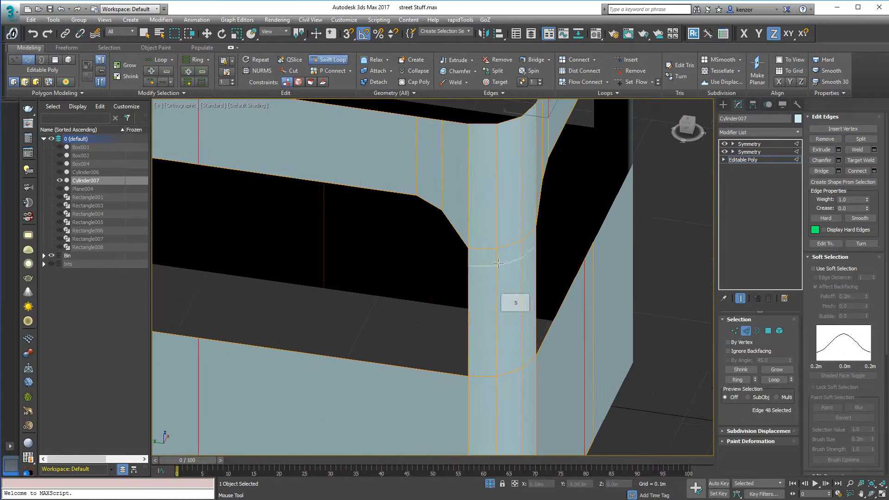
left_click(474, 249)
middle_click_drag(474, 249, 460, 283, "ctrl+alt")
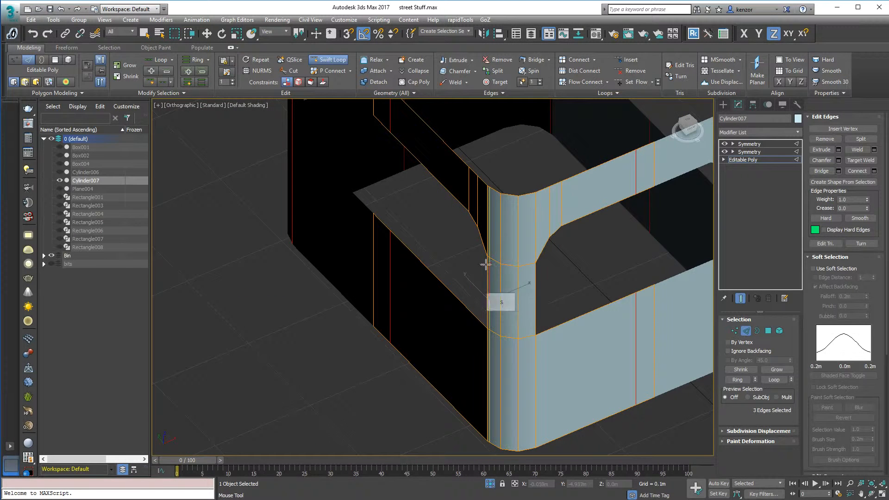
left_click(533, 265)
middle_click_drag(529, 279, 772, 265, "alt")
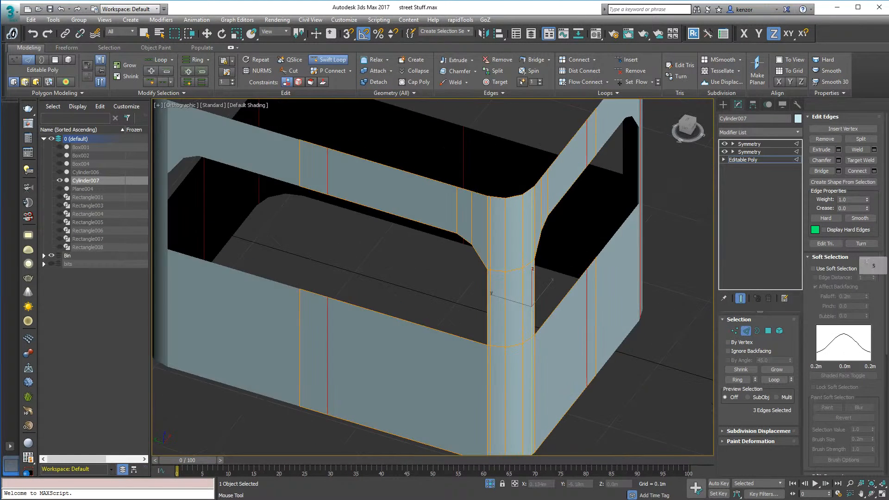
Step: Check the blue crate photo and add horizontal Swift Loop edges just inside the lower and upper borders of the top band
left_click_drag(888, 106, 731, 107)
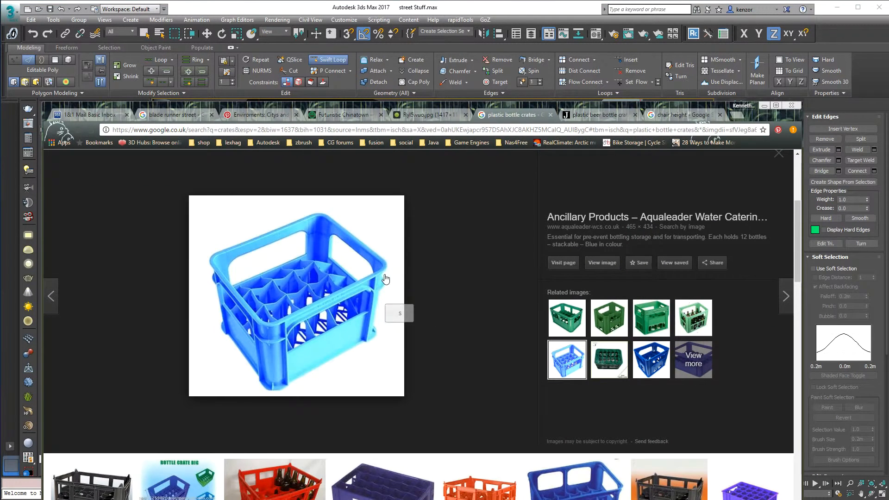
left_click_drag(554, 107, 888, 112)
middle_click_drag(537, 241, 596, 227, "alt")
scroll(593, 227, "down", 3)
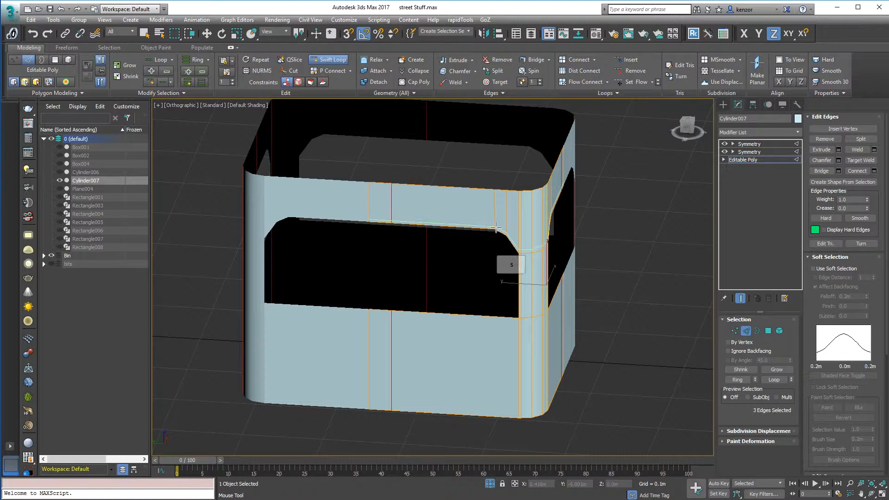
left_click(496, 225)
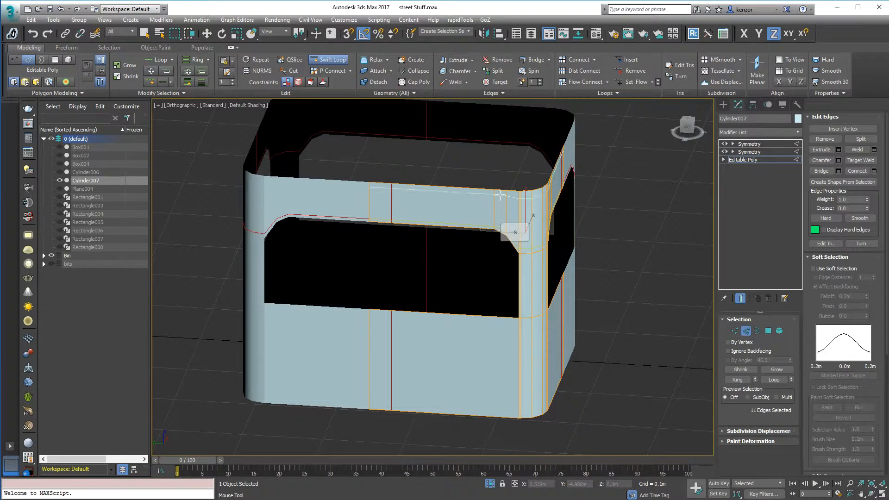
scroll(501, 193, "up", 4)
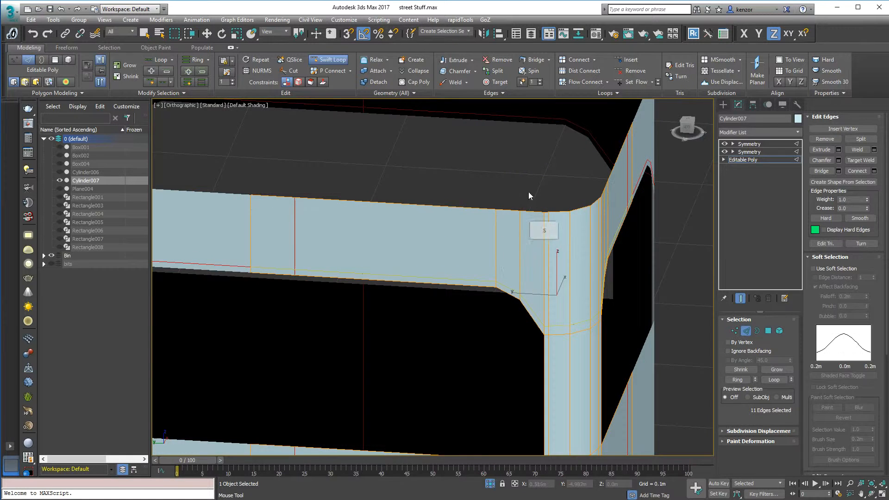
key("w")
left_click_drag(558, 173, 556, 167, "shift")
middle_click_drag(514, 223, 494, 301, "ctrl+alt")
scroll(504, 334, "up", 2)
middle_click_drag(575, 313, 580, 293)
left_click(506, 376)
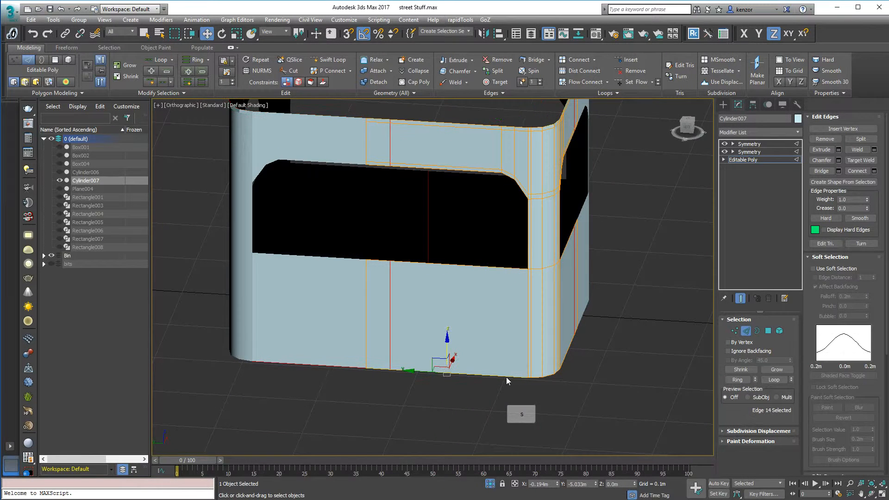
left_click_drag(447, 344, 447, 347, "shift")
key("ctrl+z")
double_click(481, 376)
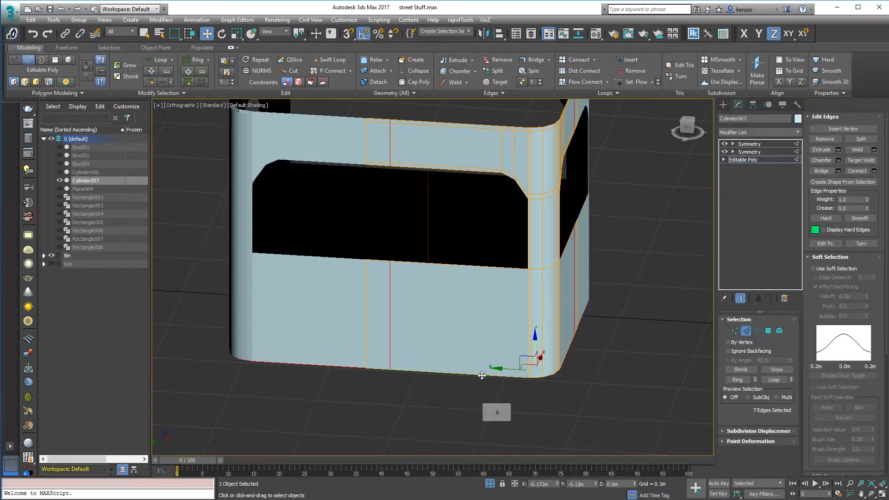
left_click(661, 229)
Step: Add horizontal Swift Loop edges around the lower wall, one just below the openings and one just above the base
left_click(330, 61)
scroll(524, 322, "up", 4)
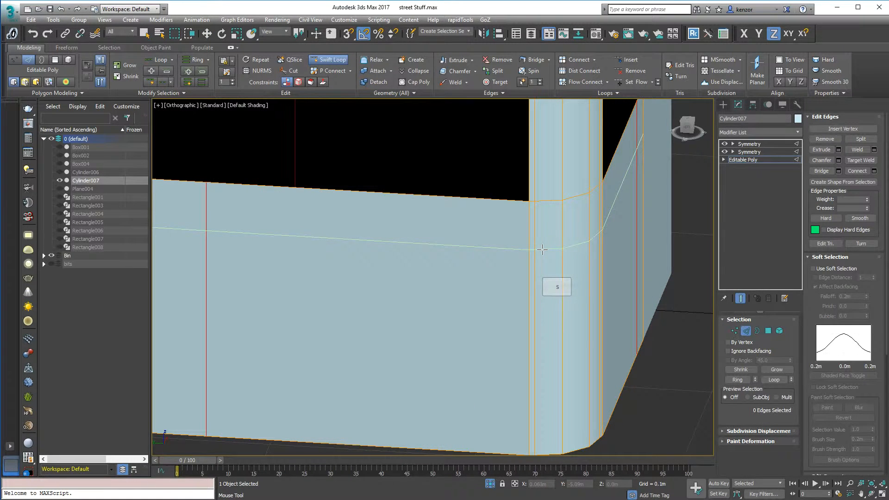
left_click(528, 206)
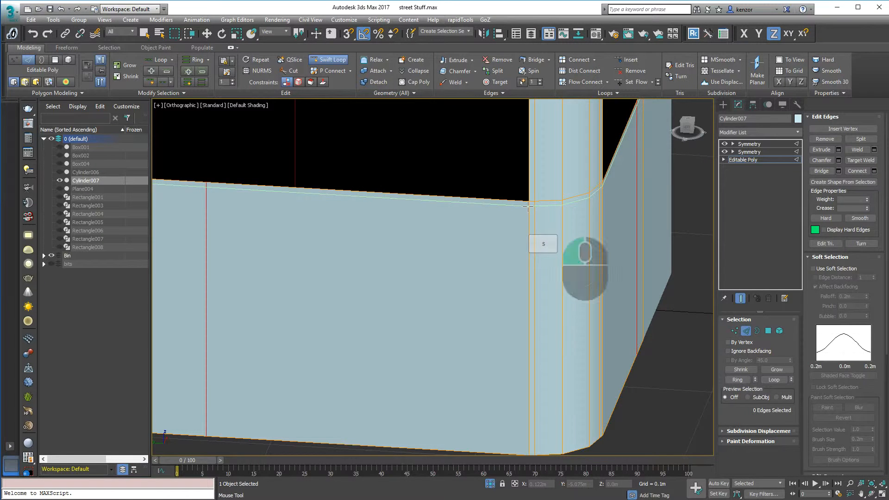
left_click(524, 451)
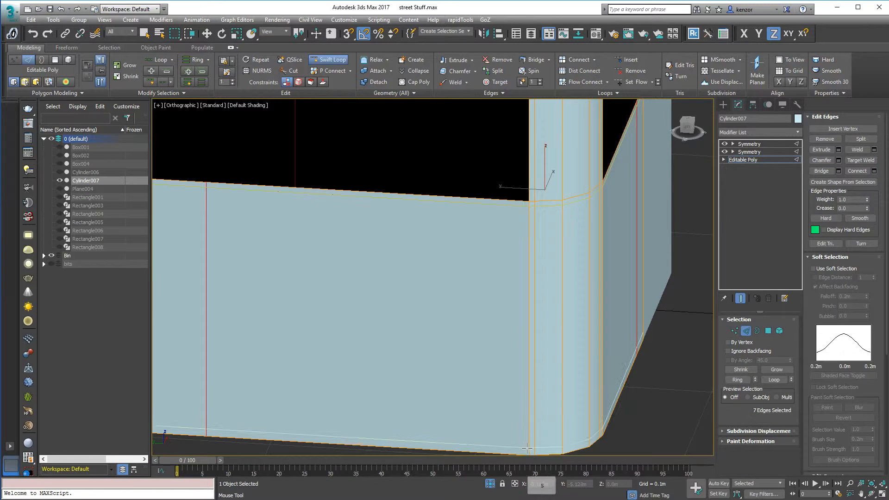
left_click(527, 450)
scroll(607, 347, "down", 4)
mouse_move(566, 381)
middle_mouse_down("alt")
mouse_move(557, 372)
mouse_move(556, 386)
middle_mouse_up("alt")
middle_click_drag(649, 321, 646, 289, "alt")
middle_click_drag(638, 203, 640, 236)
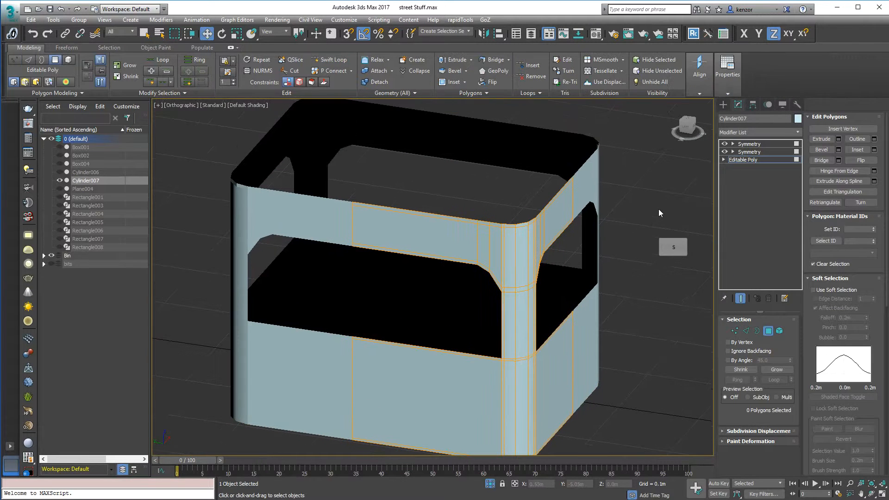
Step: Add an Edit Poly modifier between the Editable Poly and the Symmetry modifiers and enter its Polygon level
left_click(797, 160)
left_click(796, 135)
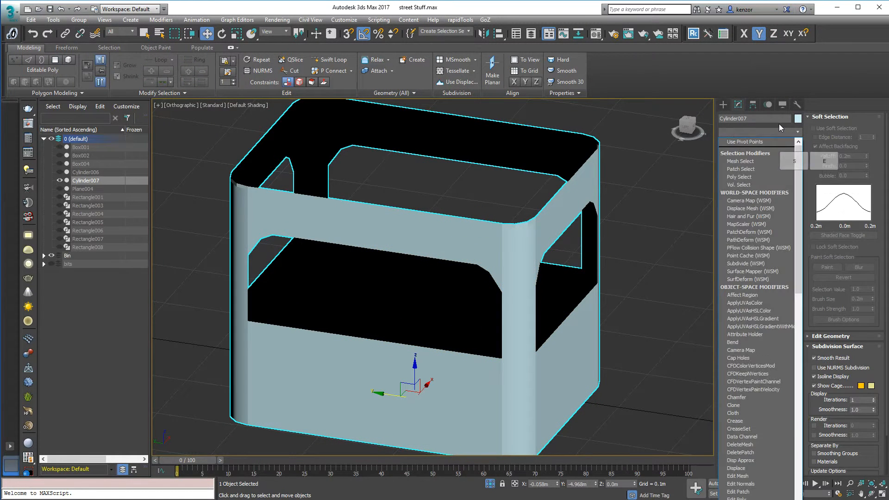
key("e")
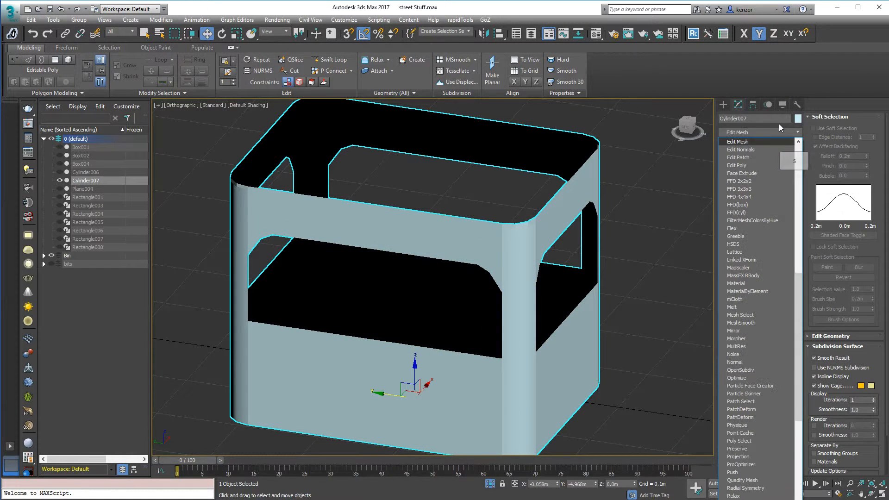
left_click(749, 166)
middle_click_drag(649, 263, 682, 257, "alt")
left_click(734, 160)
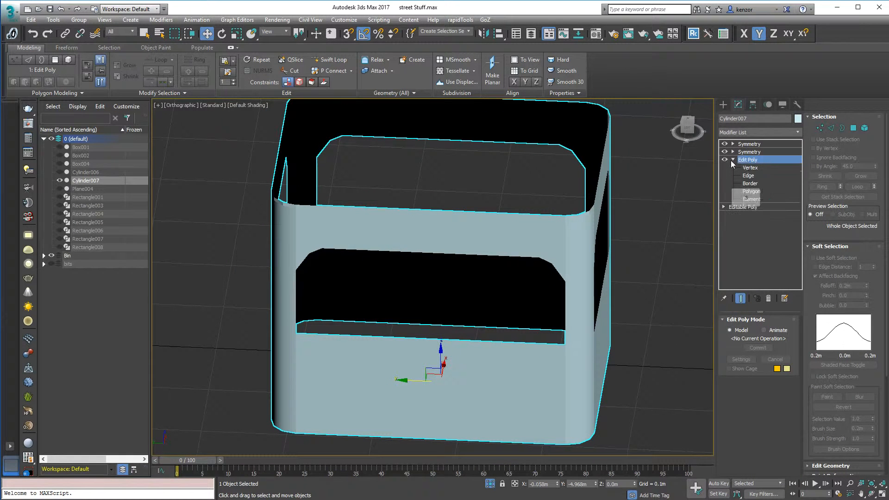
left_click(762, 191)
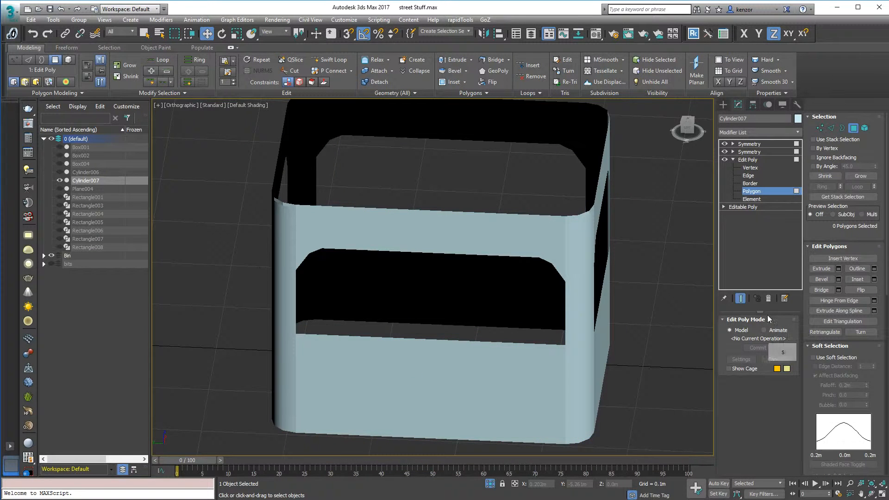
Step: Display edged faces and select the whole thin polygon strip running around the crate's top rim
middle_click_drag(573, 222, 601, 229, "alt")
key("F3")
key("F4")
left_click(477, 202)
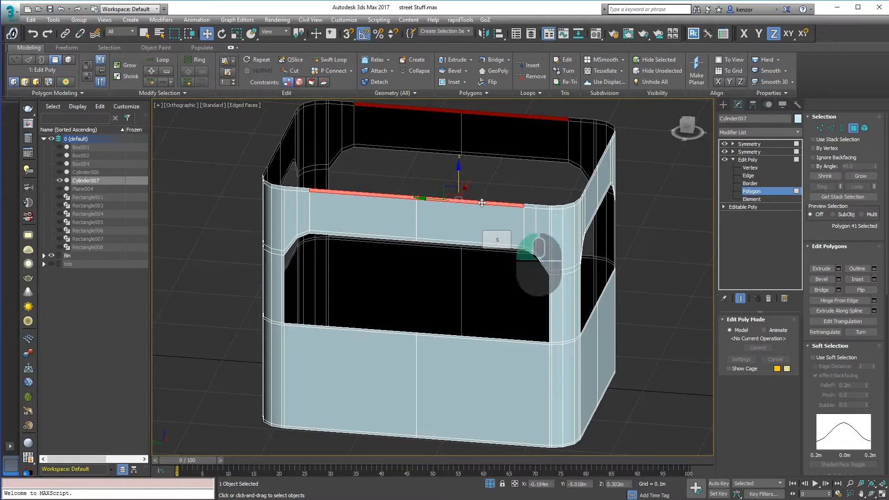
left_click(536, 208, "shift")
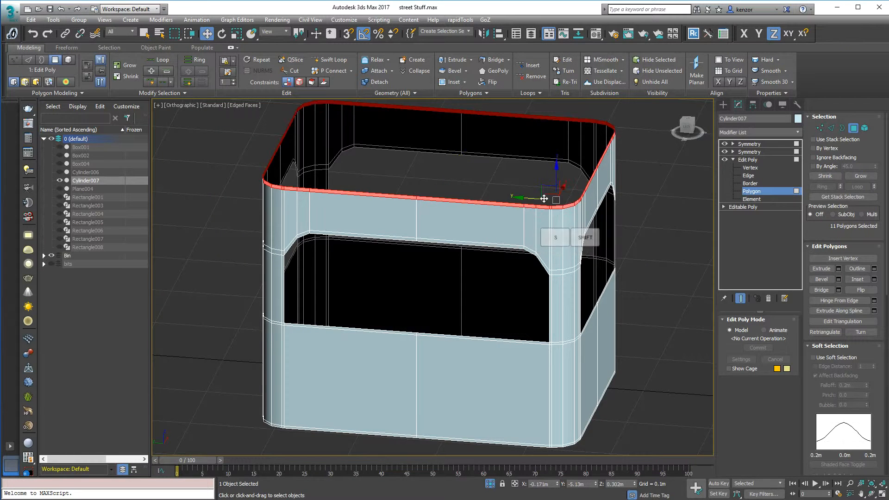
Step: Add the post's upper side strip and the thin strips along the long opening's upper edge and across the post to the selection
middle_click_drag(621, 235, 592, 253, "alt")
scroll(583, 253, "up", 6)
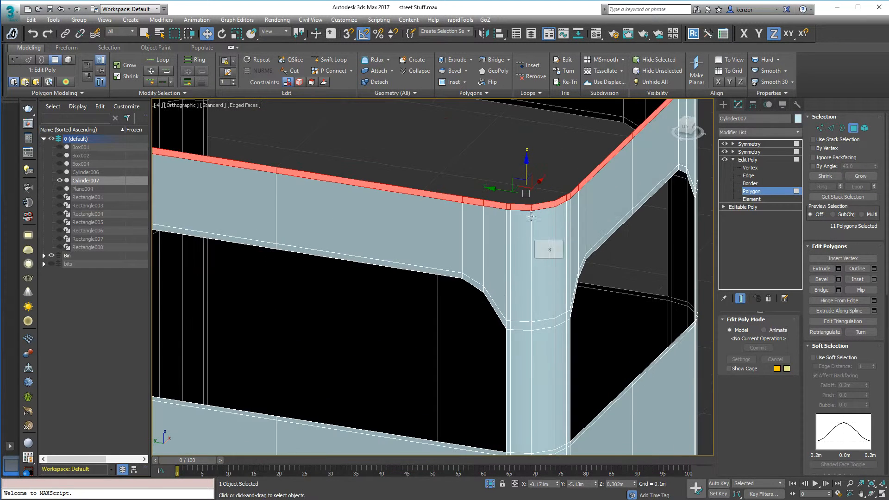
left_click(510, 243, "ctrl")
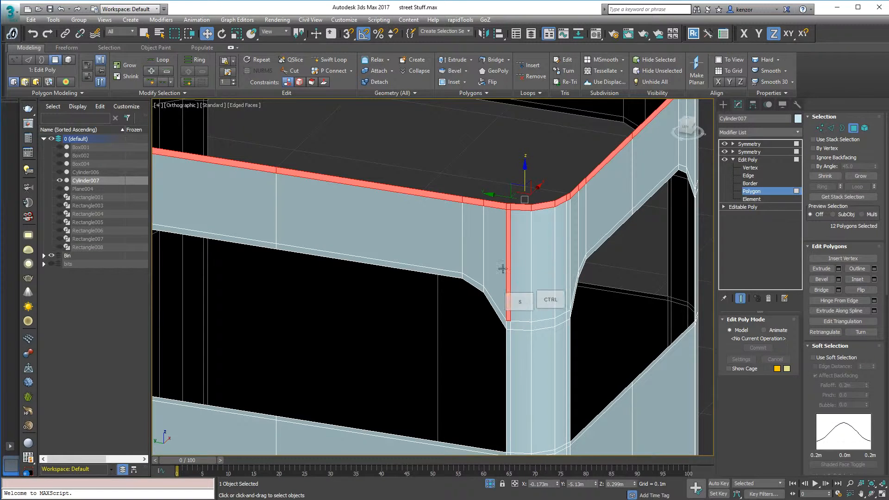
key("shift+s")
left_click(457, 276)
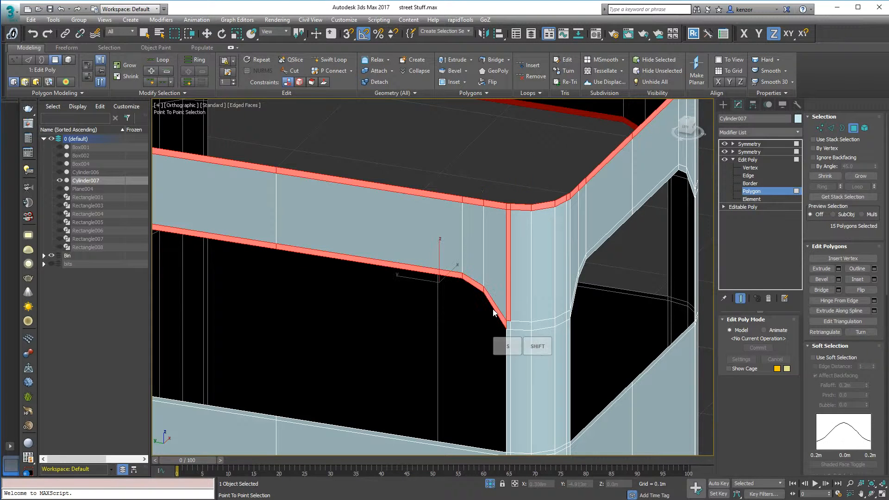
left_click(569, 312)
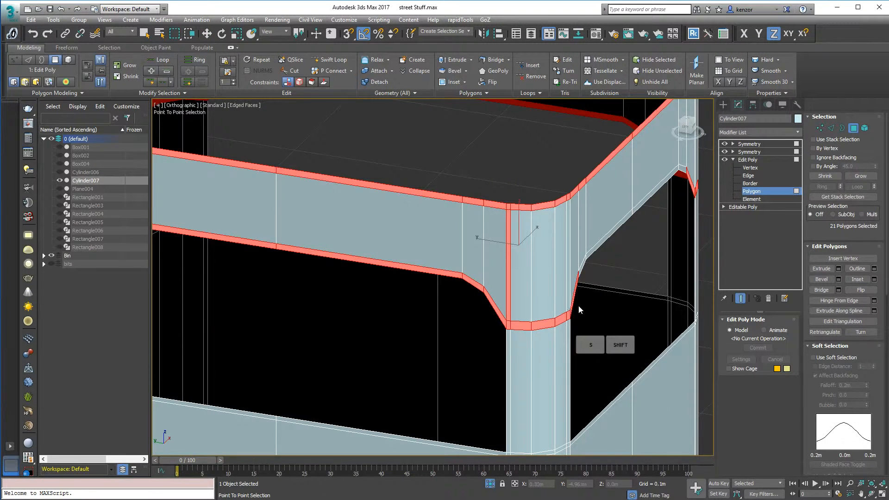
right_click(570, 311)
Step: Add the thin vertical polygon strips running down both sides of the corner post to the selection
middle_click_drag(574, 285, 561, 274, "alt")
left_click(566, 272, "shift")
middle_click_drag(559, 243, 516, 285)
scroll(516, 286, "down", 5)
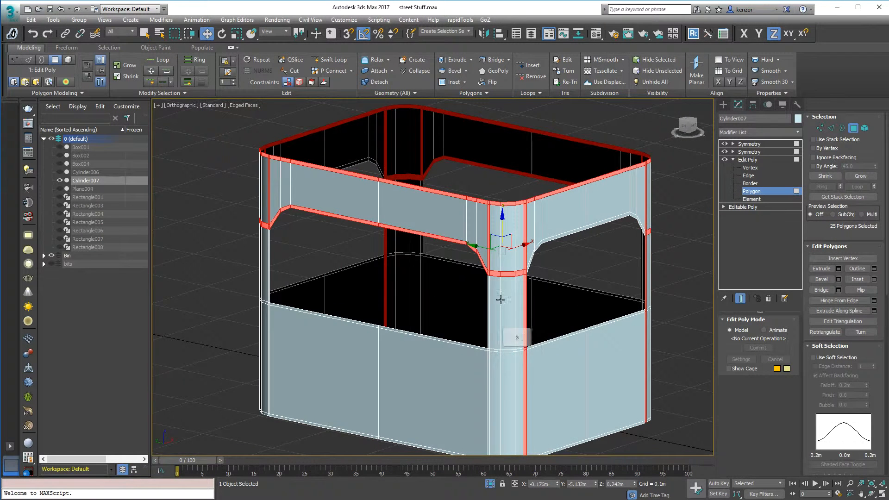
left_click(490, 309, "ctrl")
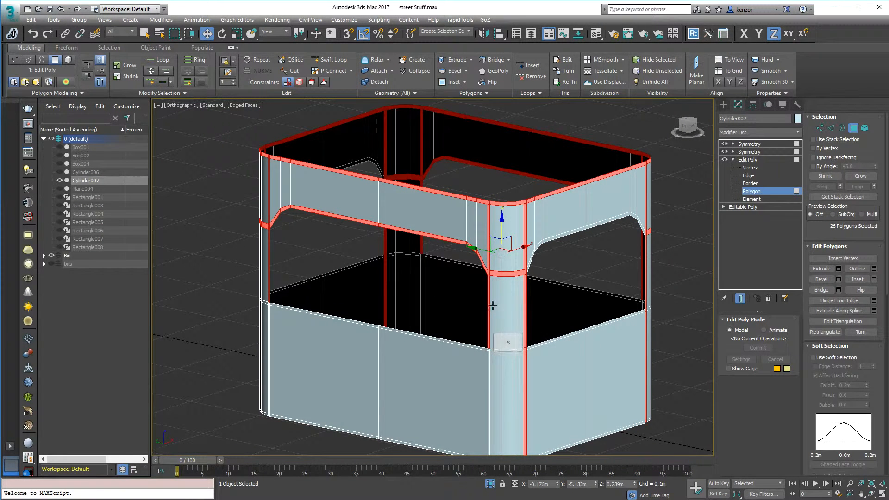
key("s")
scroll(492, 306, "up", 5)
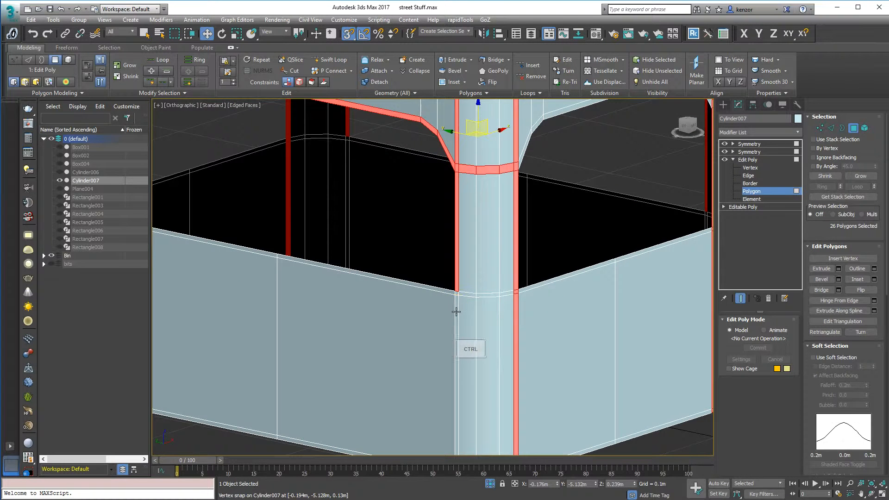
left_click(457, 312, "ctrl")
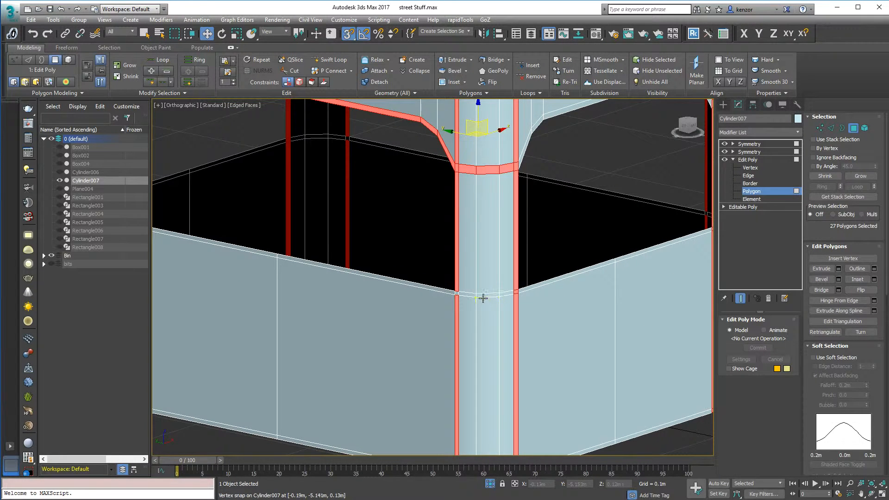
Step: Turn snapping off and add the thin strips along the lower edges of both handle openings to the selection
key("F7")
middle_click_drag(481, 296, 480, 293, "alt")
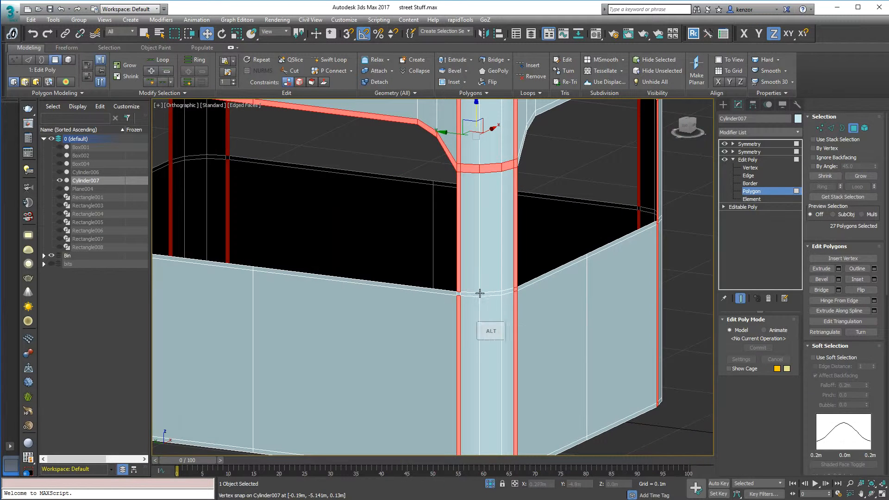
left_click(448, 293, "ctrl")
left_click(488, 291, "ctrl")
left_click(532, 278, "ctrl")
scroll(514, 319, "down", 5)
middle_click_drag(513, 319, 495, 351, "alt")
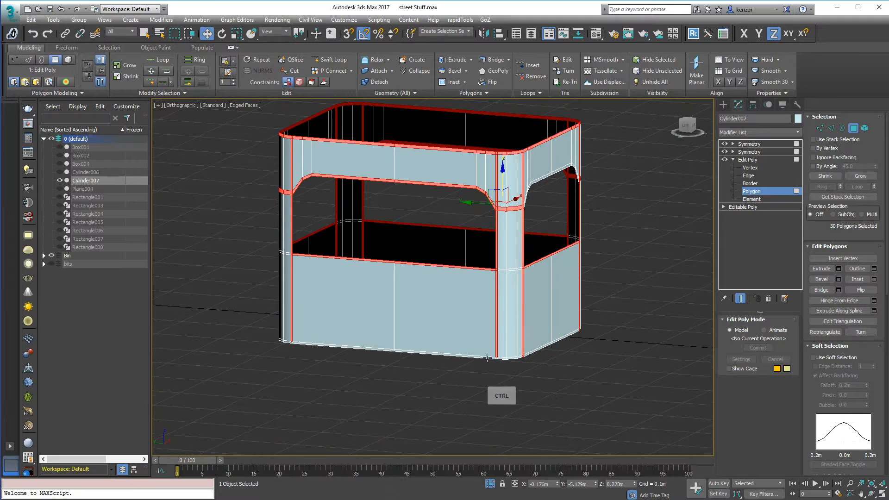
Step: Add the thin polygon strip along the base of the corner post and long wall to the selection
left_click_drag(531, 374, 482, 362, "ctrl")
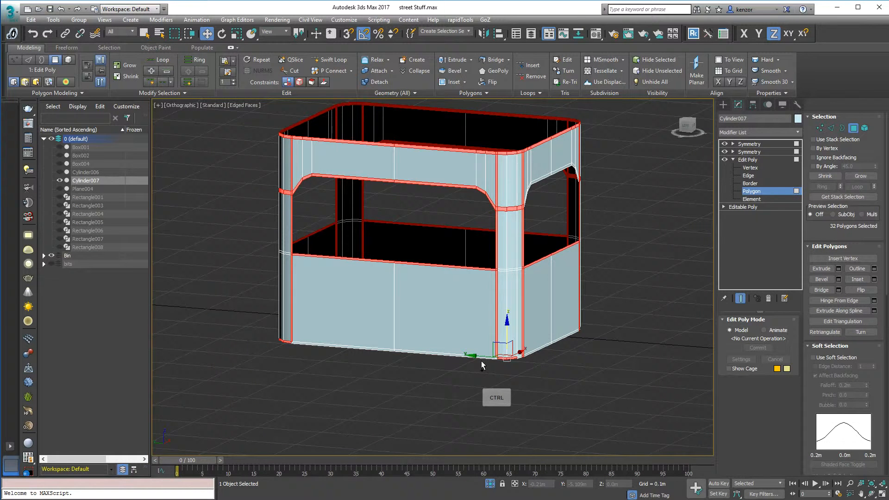
scroll(529, 365, "up", 5)
left_click_drag(538, 361, 450, 348, "ctrl")
scroll(451, 329, "down", 5)
middle_click_drag(462, 366, 508, 329, "alt")
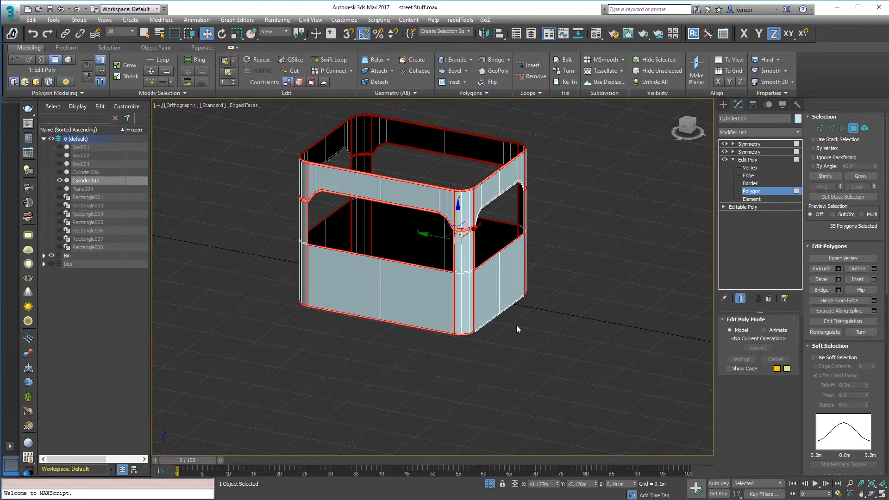
Step: Check the bottle crate reference photo, then start extruding the selected rim and rib strips with a height of 0.01 m
key("alt+Tab")
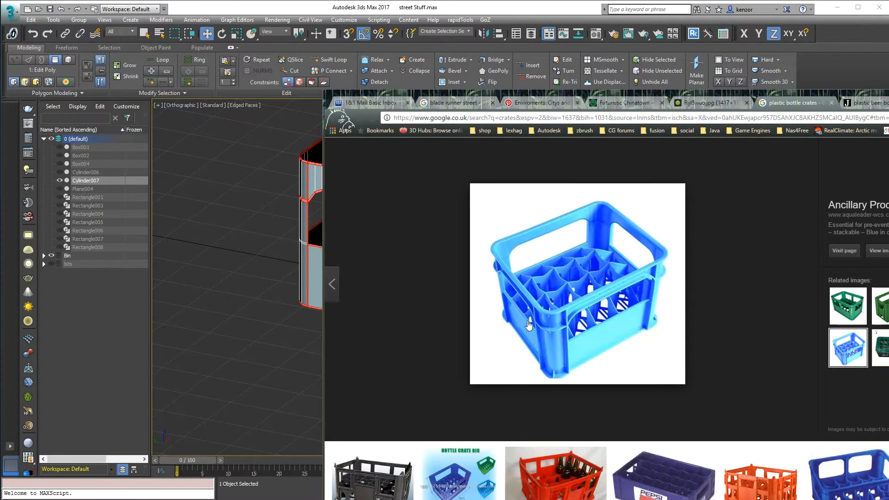
key("alt+Tab")
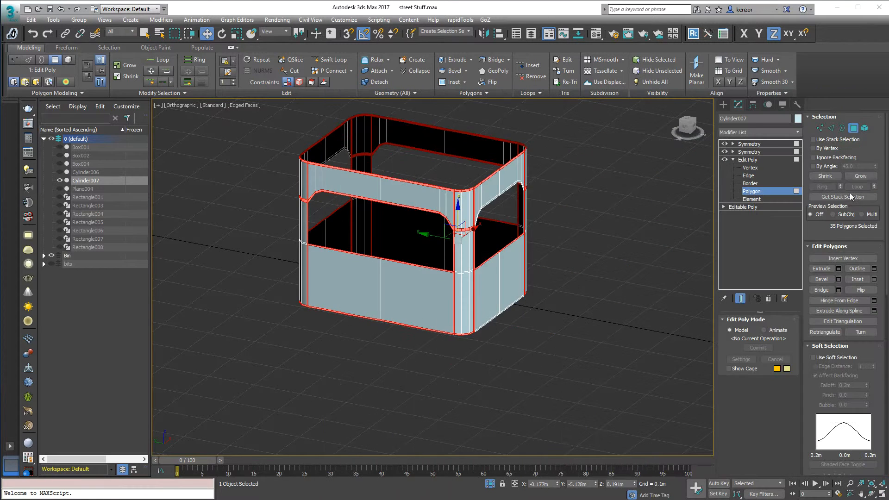
scroll(590, 245, "up", 2)
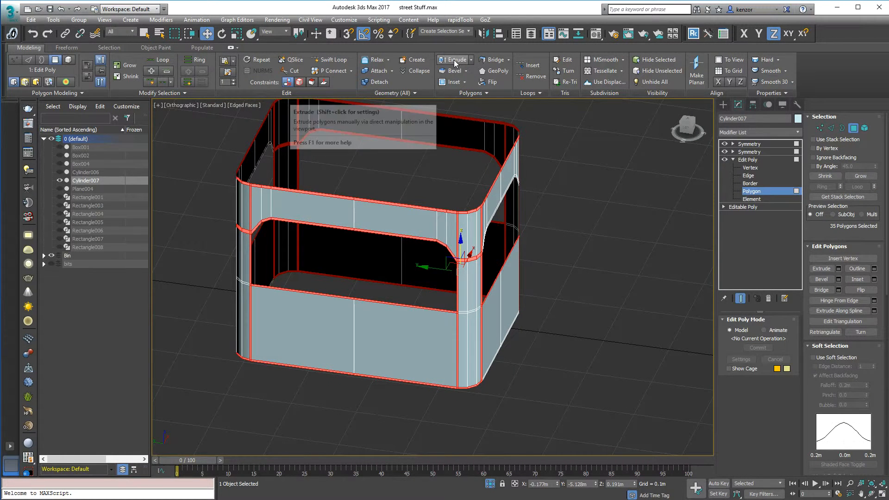
left_click(471, 59)
left_click(468, 73)
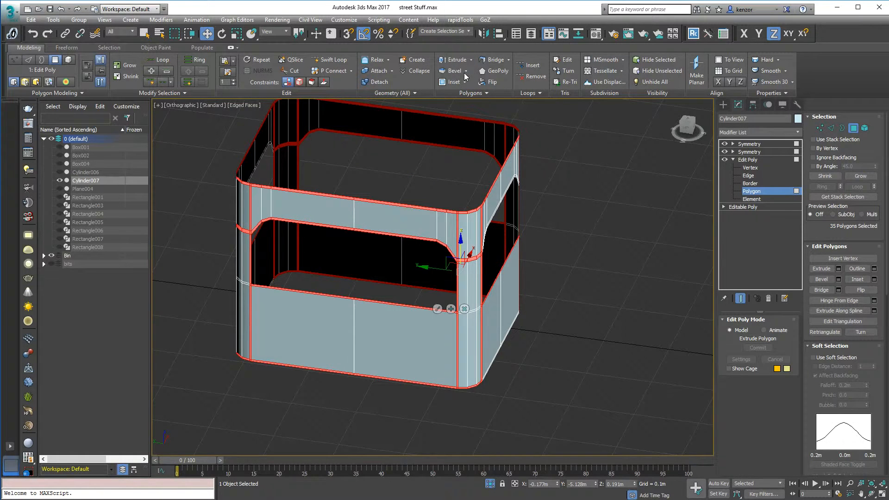
left_click_drag(437, 265, 544, 199)
middle_click_drag(545, 199, 573, 208, "ctrl+alt")
left_click_drag(555, 230, 556, 215)
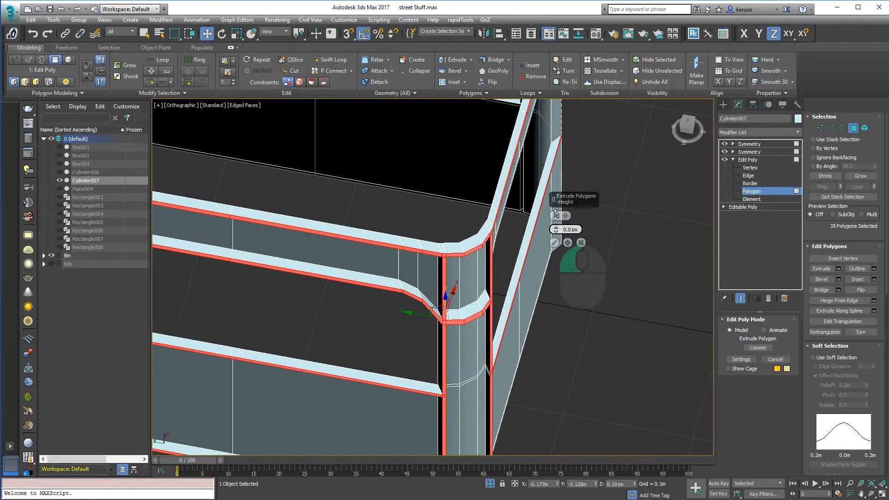
Step: Set the strip extrusion type to Local Normals
left_click(566, 218)
left_click(533, 243)
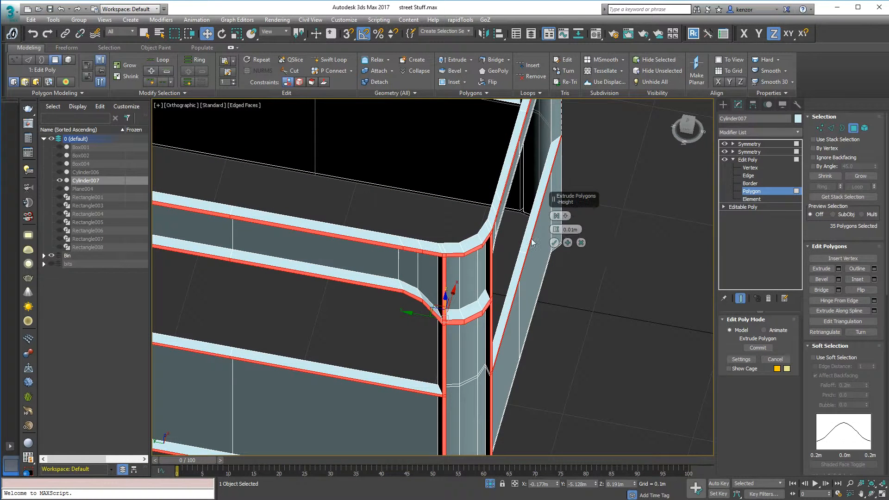
scroll(453, 210, "down", 3)
middle_click_drag(463, 256, 472, 283, "alt")
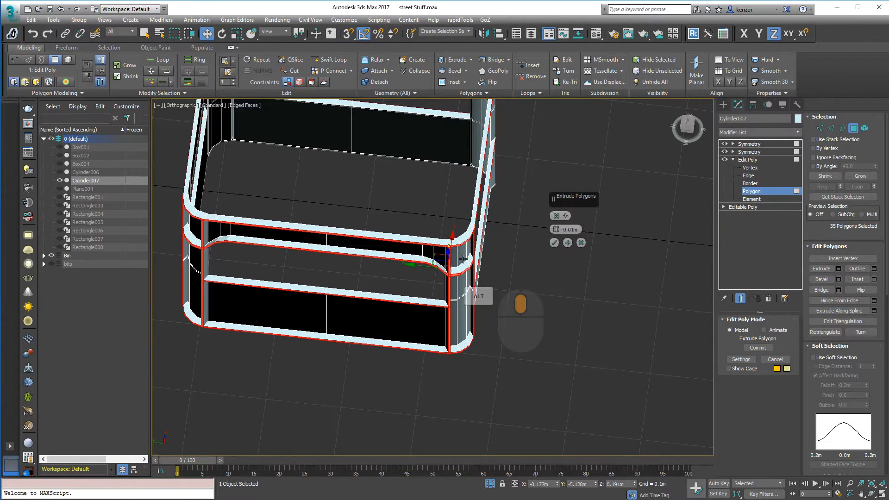
left_click(568, 218)
left_click(577, 236)
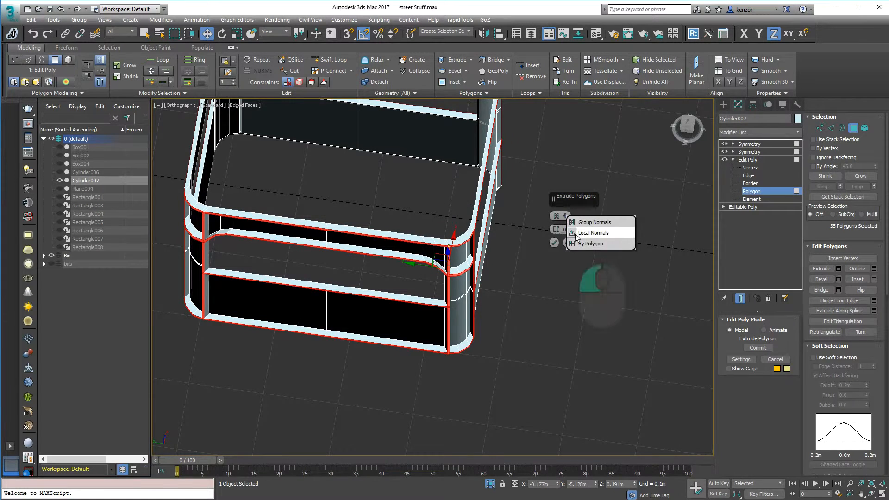
Step: Set the strips' extrusion height to 0.006 m and apply it
middle_click_drag(529, 247, 497, 227, "alt")
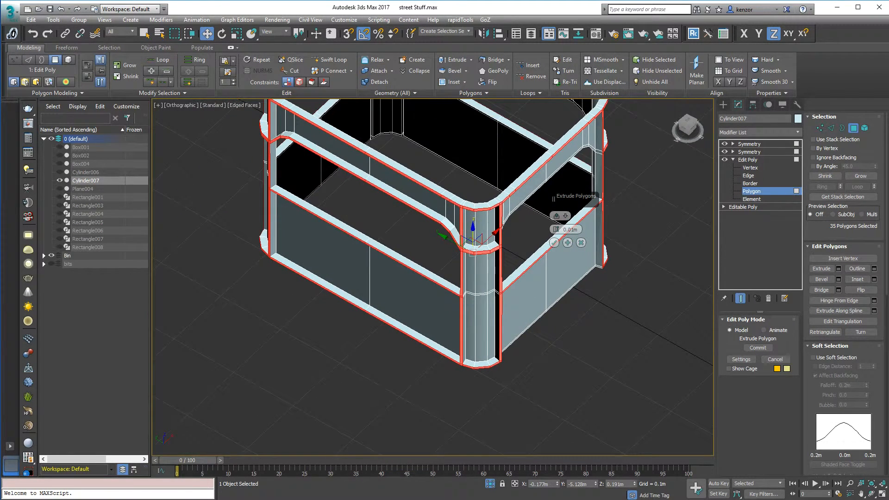
middle_click_drag(580, 271, 426, 260, "alt")
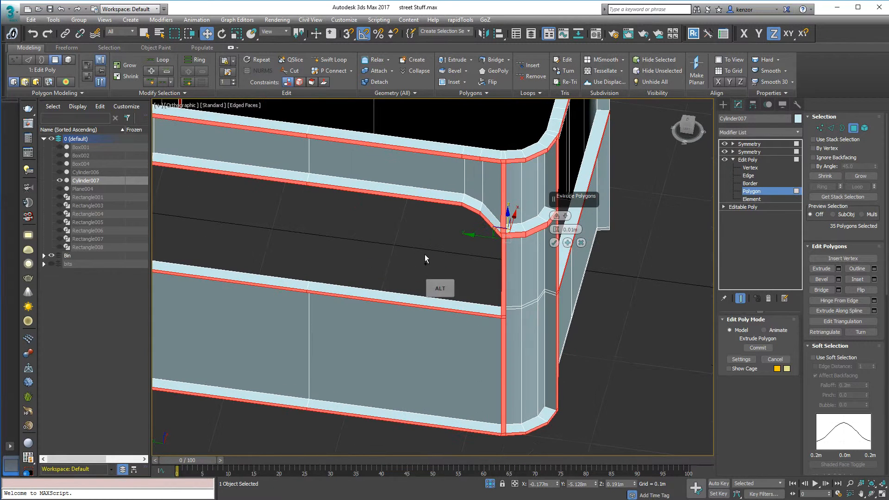
middle_click_drag(446, 308, 474, 368, "ctrl+alt")
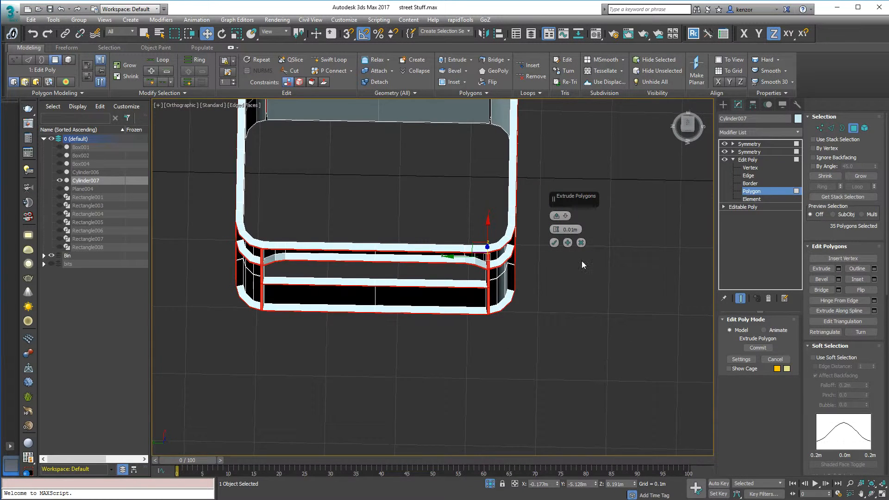
middle_click_drag(578, 261, 578, 248, "ctrl+alt")
left_click_drag(556, 231, 557, 236)
middle_click_drag(526, 280, 541, 255, "alt")
left_click(555, 243)
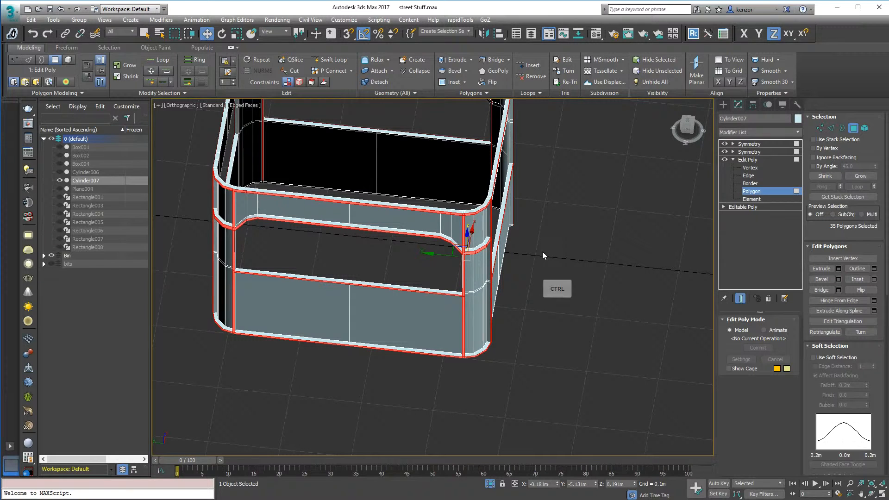
Step: Deselect the strips along the handle openings' lower edges and extrude the remaining strips another 0.008 m along Local Normals
left_click_drag(373, 261, 399, 305, "alt")
middle_click_drag(571, 279, 597, 226, "alt")
left_click(470, 60)
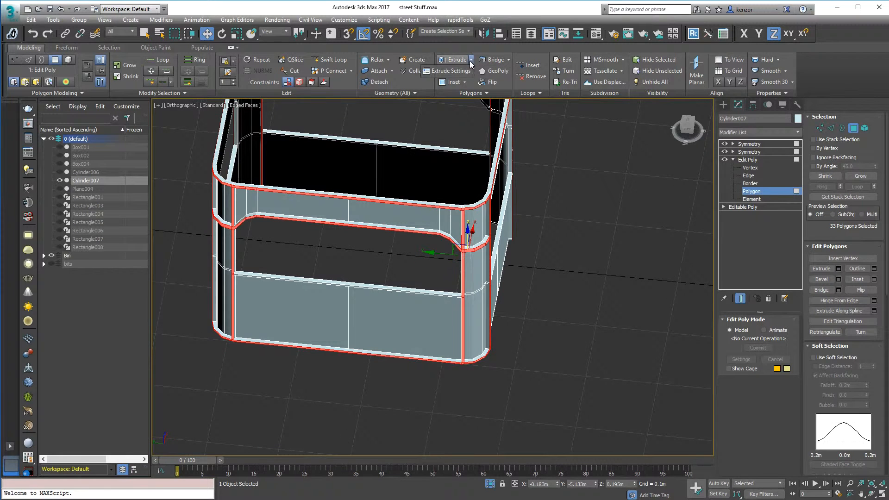
left_click(463, 71)
scroll(533, 259, "up", 4)
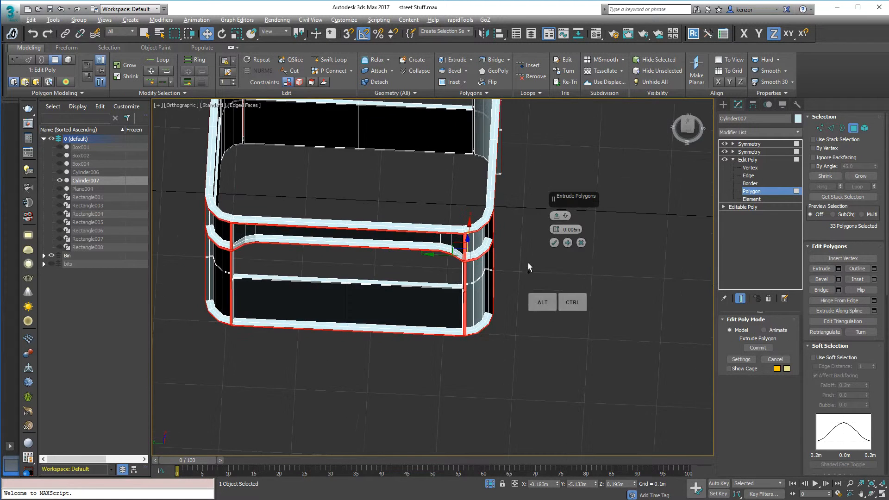
left_click_drag(555, 229, 557, 227)
middle_click_drag(548, 229, 440, 277, "alt")
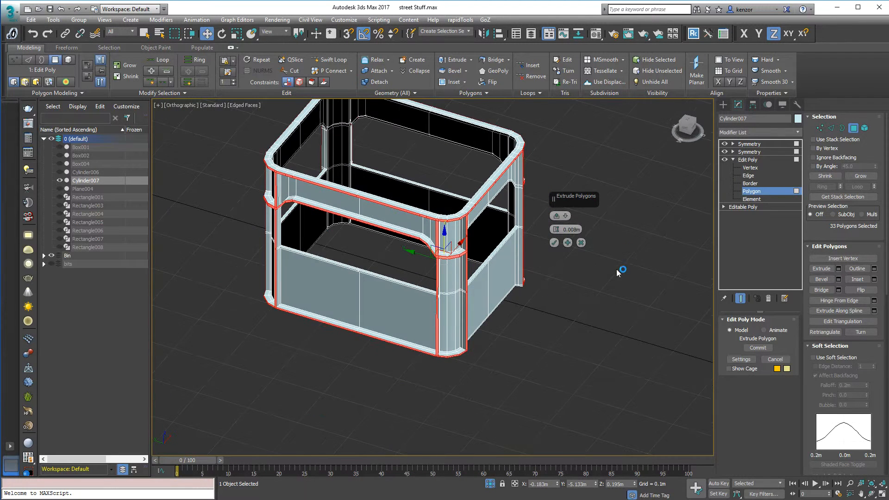
left_click(554, 243)
Step: Clear the polygon selection, return to whole-object level and clone the crate in place as an independent copy
middle_click_drag(546, 251, 517, 228, "alt")
left_click(576, 248)
scroll(547, 187, "down", 5)
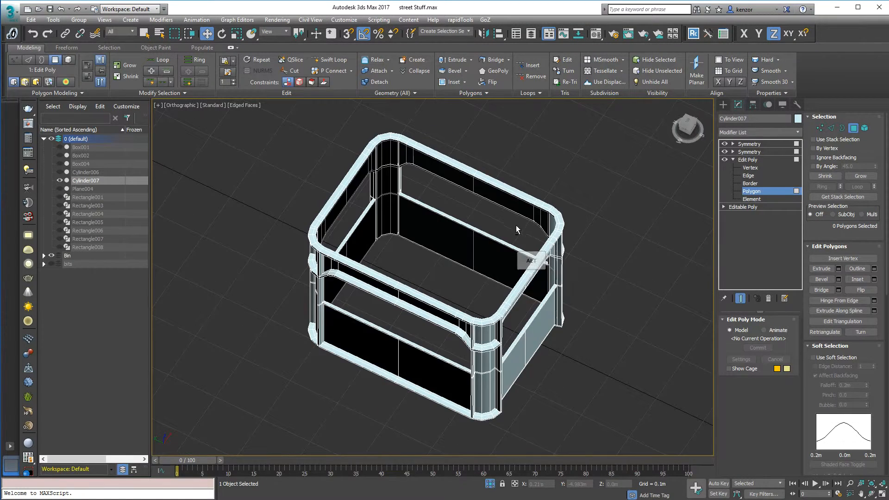
left_click(800, 193)
scroll(662, 195, "down", 3)
middle_click_drag(644, 206, 576, 230, "alt")
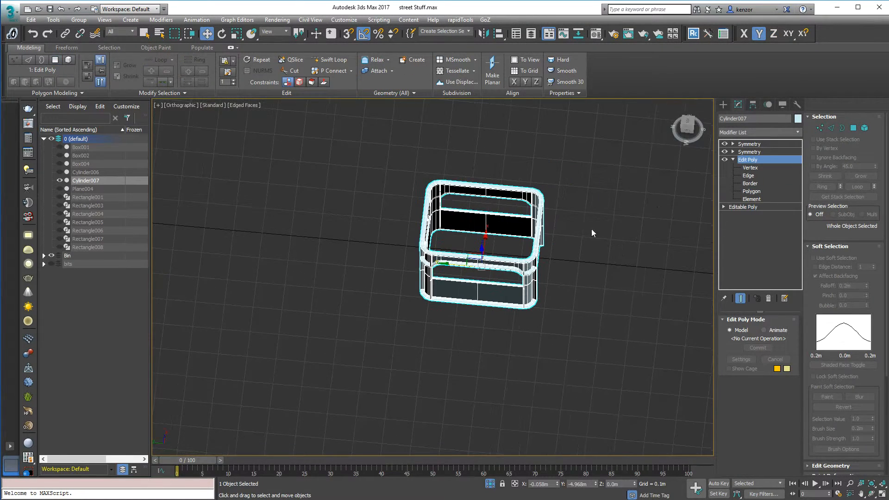
middle_click_drag(505, 255, 513, 218, "alt")
scroll(501, 243, "up", 2)
mouse_move(505, 286)
middle_mouse_down()
mouse_move(518, 301)
mouse_move(506, 270)
middle_mouse_up()
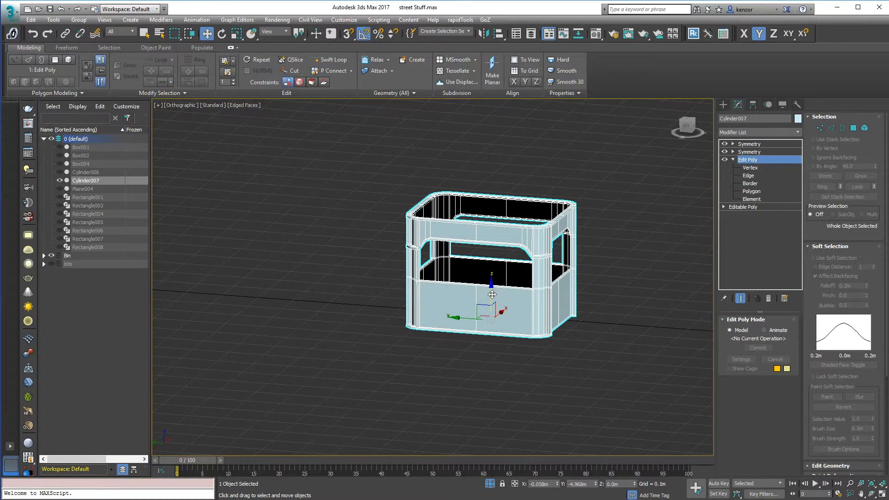
left_click_drag(498, 293, 499, 293, "shift")
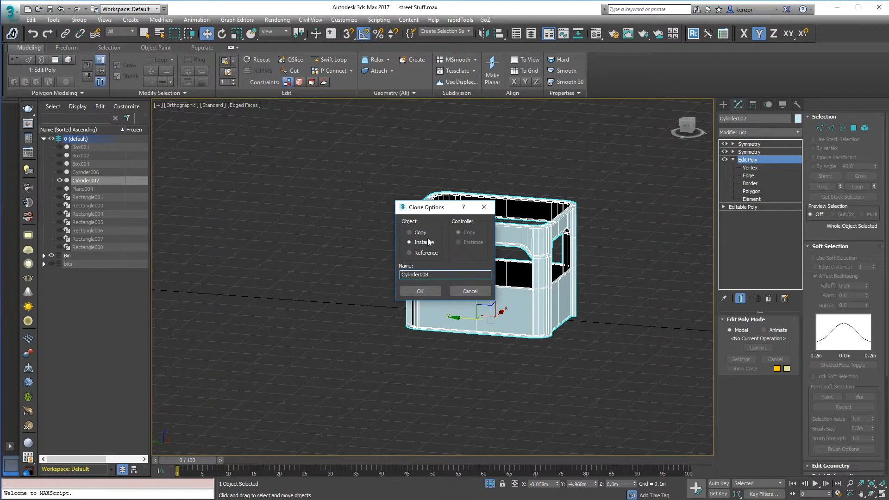
left_click(421, 291)
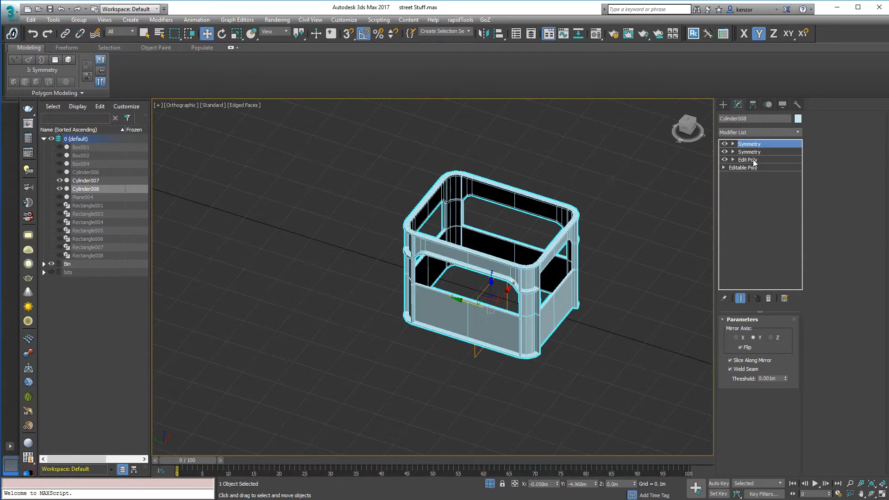
Step: Delete the Edit Poly modifier from the copy and move the copy along Y beside the original crate
left_click(748, 160)
left_click(769, 299)
middle_click_drag(694, 222, 625, 202, "alt")
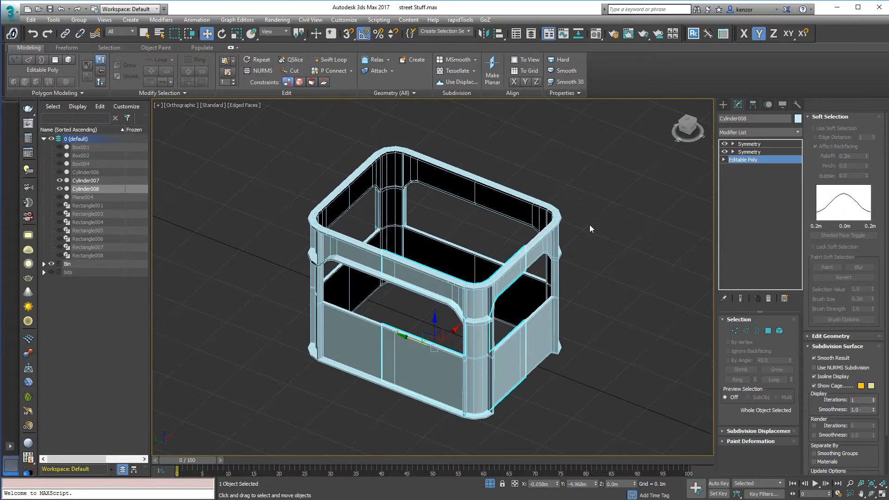
scroll(537, 265, "down", 3)
left_click_drag(462, 307, 329, 266)
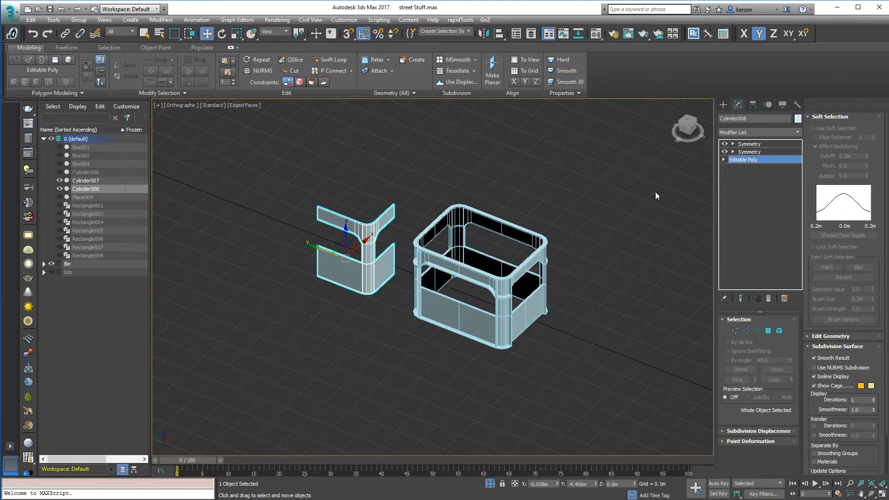
Step: Examine the copied thin shell from several angles, both as the base quarter wall and with its Symmetry modifiers applied
middle_click_drag(603, 200, 688, 195, "alt")
scroll(589, 205, "up", 4)
middle_click_drag(408, 195, 709, 151)
scroll(455, 241, "up", 2)
mouse_move(477, 239)
middle_mouse_down("alt")
mouse_move(463, 219)
mouse_move(466, 199)
mouse_move(469, 237)
middle_mouse_up("alt")
middle_click_drag(470, 237, 505, 240, "alt")
middle_click_drag(506, 240, 456, 252, "alt")
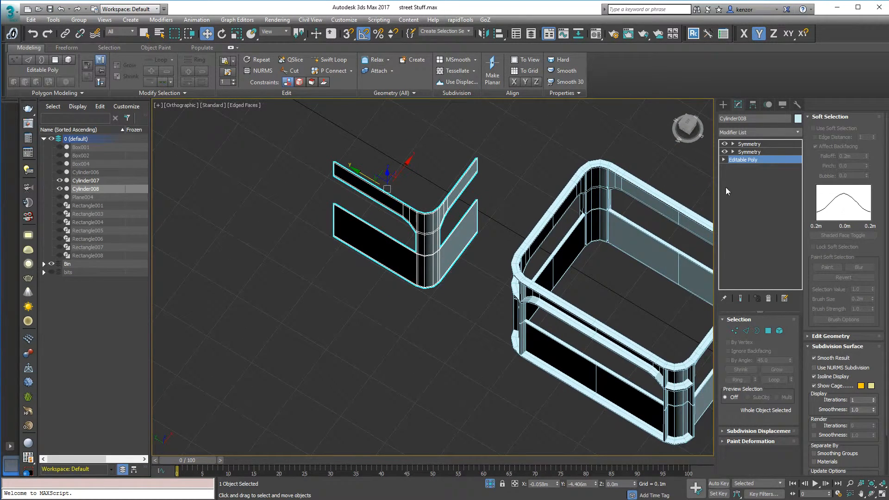
left_click(777, 145)
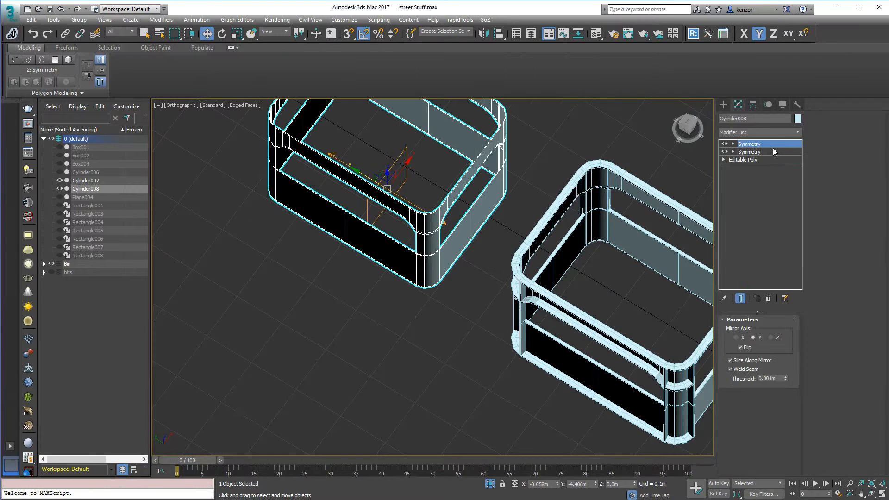
middle_click_drag(658, 150, 693, 173)
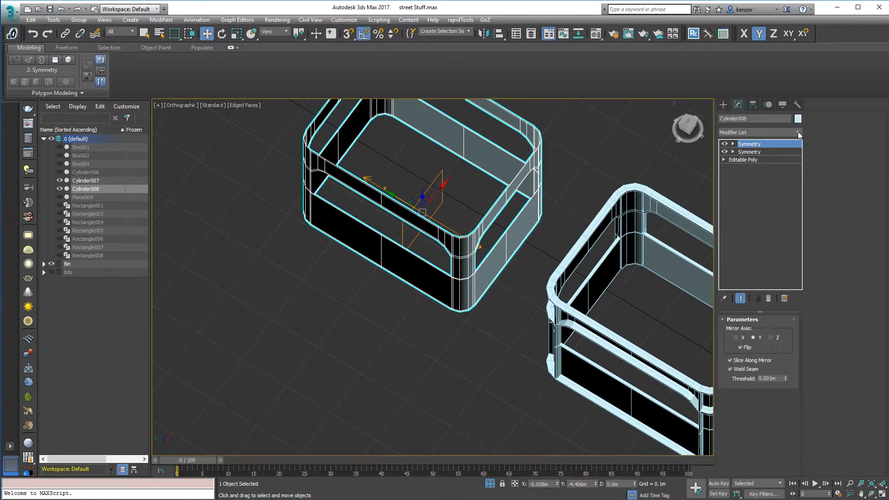
left_click(788, 160)
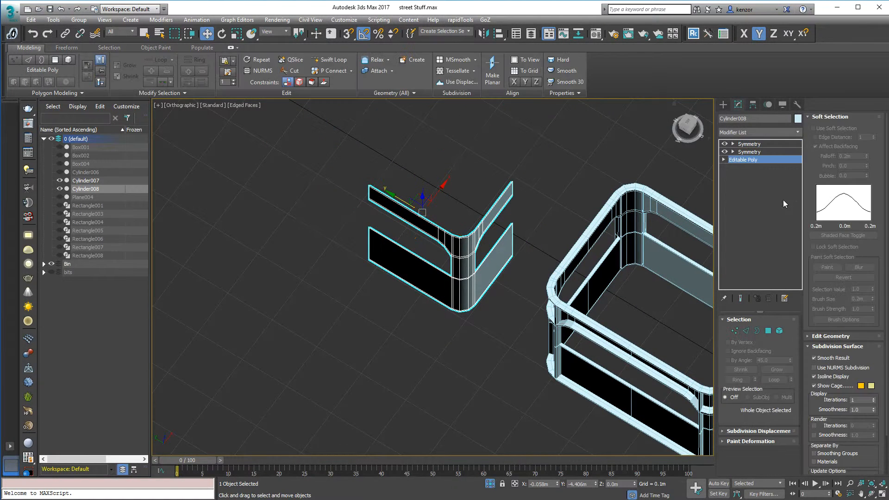
left_click(780, 331)
left_click_drag(441, 180, 507, 324)
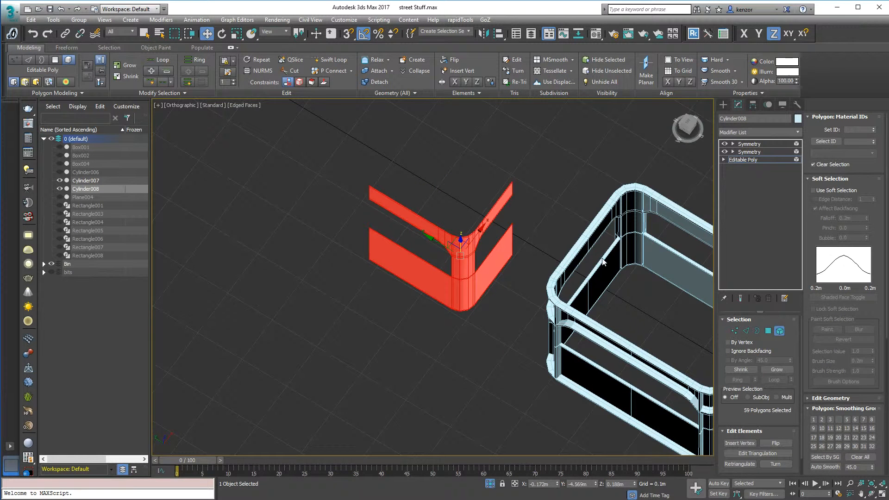
left_click(458, 71)
key("w")
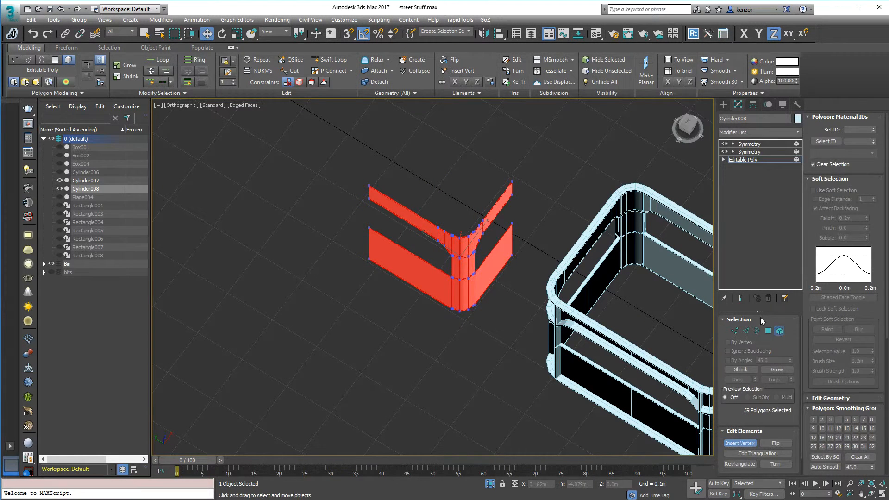
left_click(546, 199)
left_click(510, 241)
Step: Turn on Backface Cull in the display properties of the copied shell
left_click(783, 104)
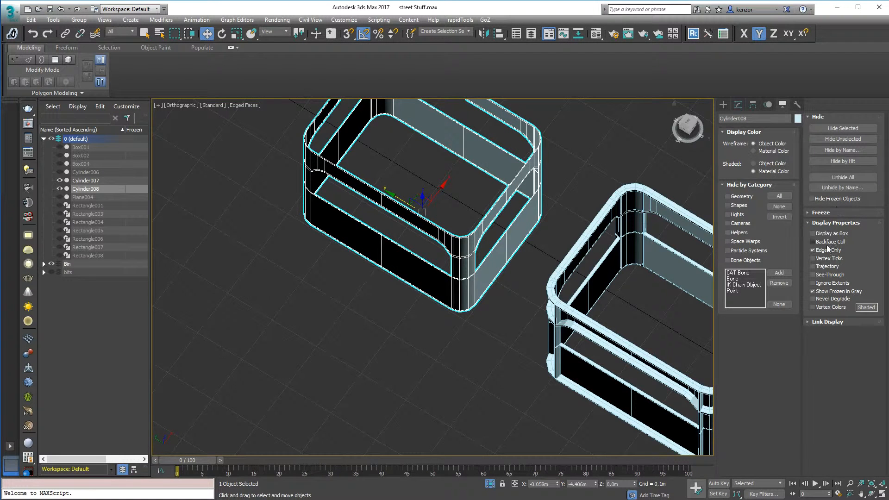
left_click(828, 242)
middle_click_drag(527, 214, 529, 238, "alt")
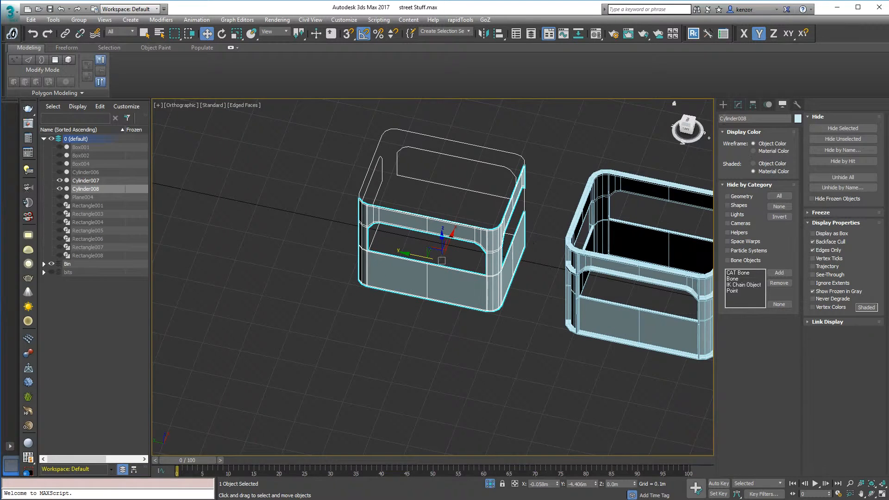
Step: Flip the whole quarter-wall element of the copied shell so its faces point inward, then leave element editing
left_click(738, 105)
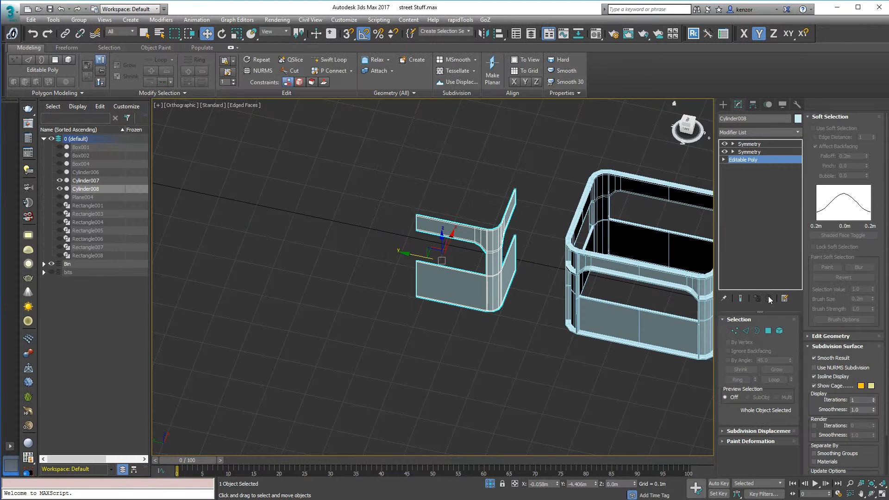
left_click(779, 330)
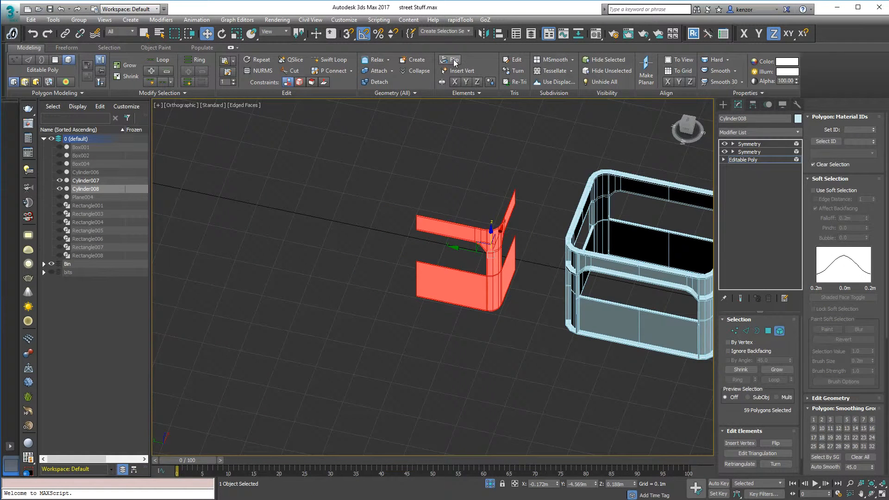
left_click(796, 143)
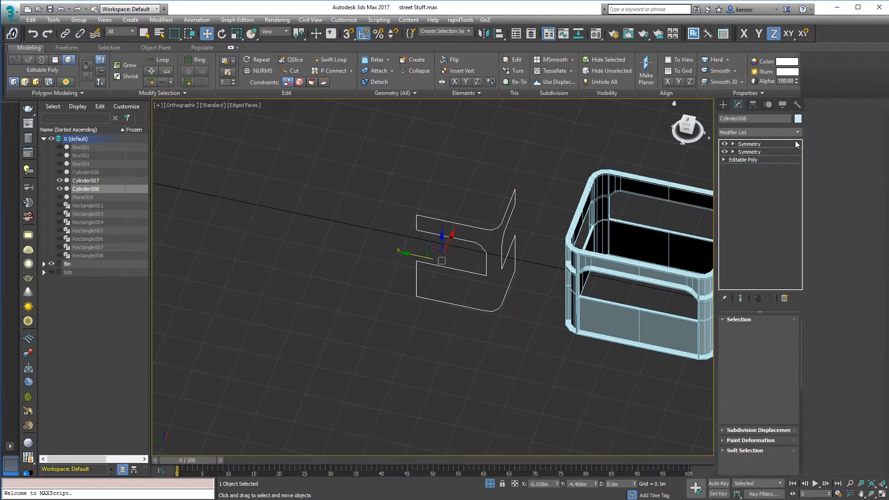
Step: Align the flipped shell copy to the original crate on X, Y and Z, matching pivot point to pivot point
middle_click_drag(542, 162, 548, 216, "alt")
scroll(570, 187, "down", 3)
left_click(686, 122)
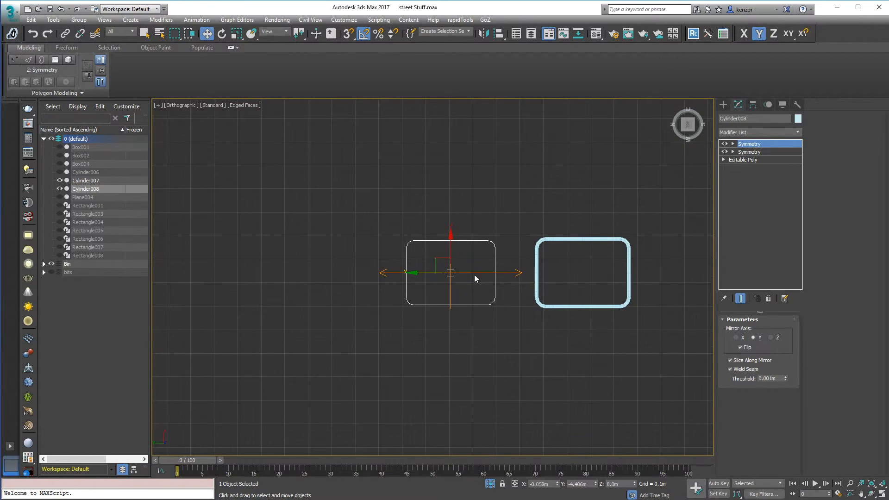
left_click_drag(414, 273, 461, 273)
left_click(499, 34)
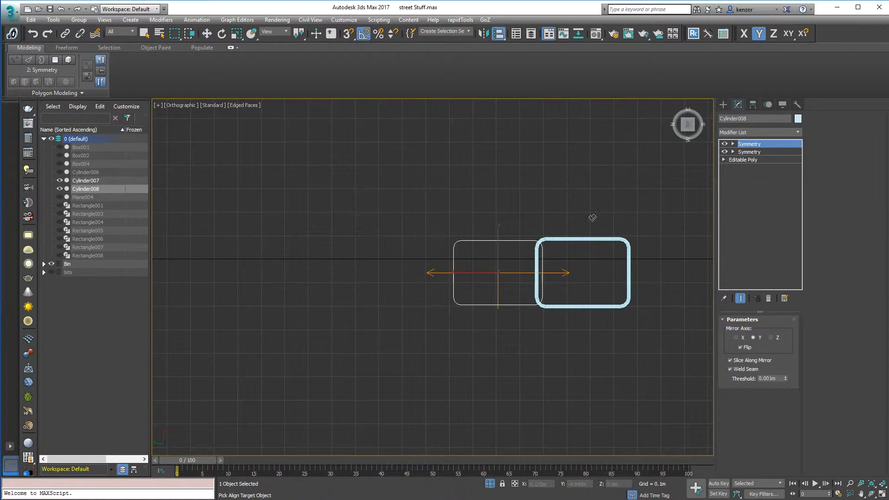
left_click(602, 240)
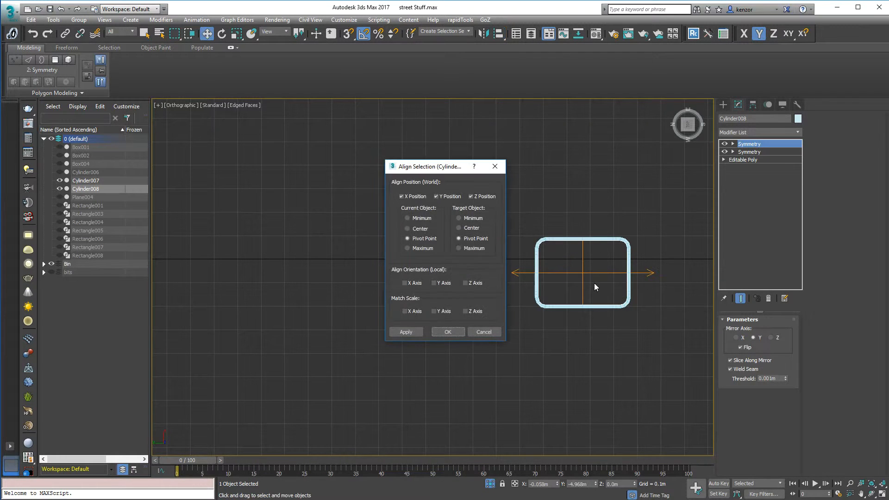
left_click(448, 333)
middle_click_drag(579, 259, 604, 227, "alt")
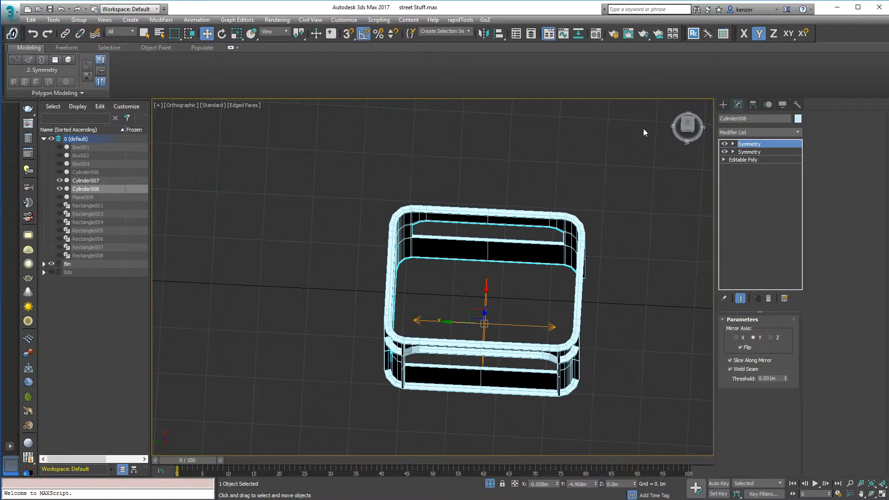
Step: Add a Push modifier above the two Symmetry modifiers of the flipped shell copy
left_click(688, 124)
middle_click_drag(624, 187, 615, 207)
middle_click_drag(615, 202, 618, 185)
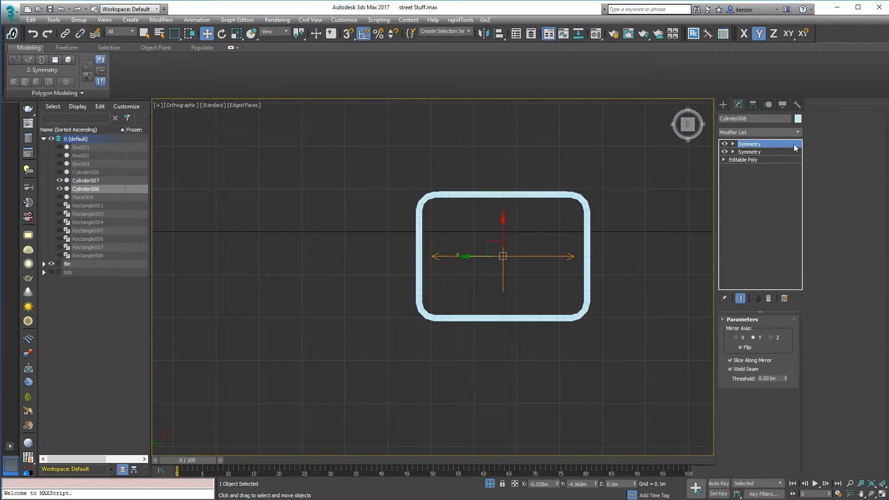
left_click(798, 133)
type("pu")
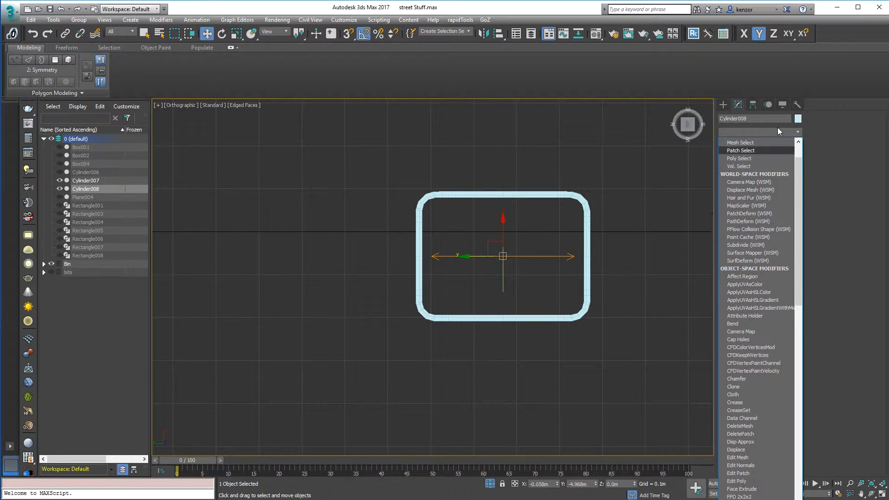
key("Return")
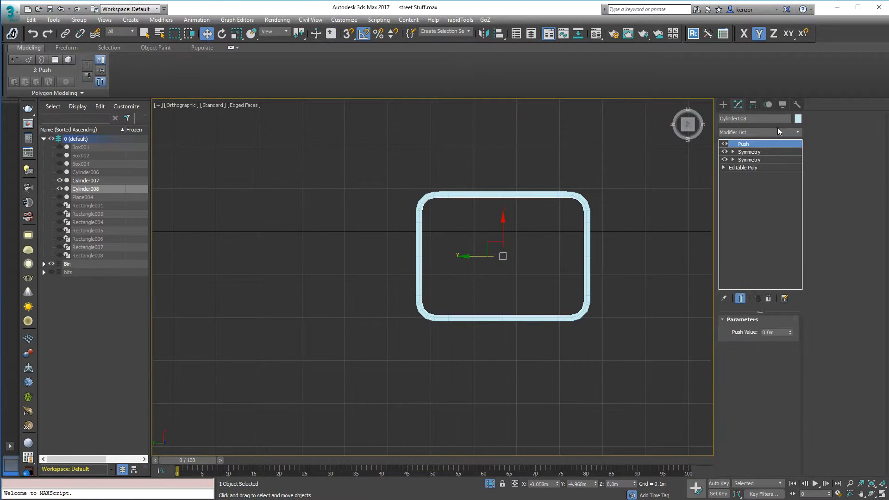
Step: Set the Push value to 0.007 m to inset the flipped shell slightly inside the outer crate wall
middle_click_drag(658, 237, 692, 271, "alt")
left_click_drag(791, 331, 791, 295)
middle_click_drag(718, 268, 645, 259, "alt")
left_click(688, 125)
scroll(643, 235, "up", 6)
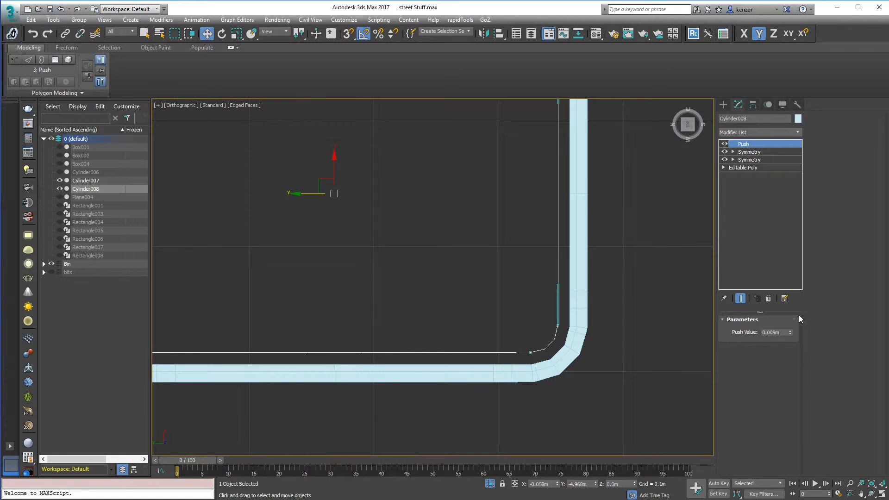
left_click_drag(792, 333, 786, 345)
middle_click_drag(604, 245, 651, 227, "alt")
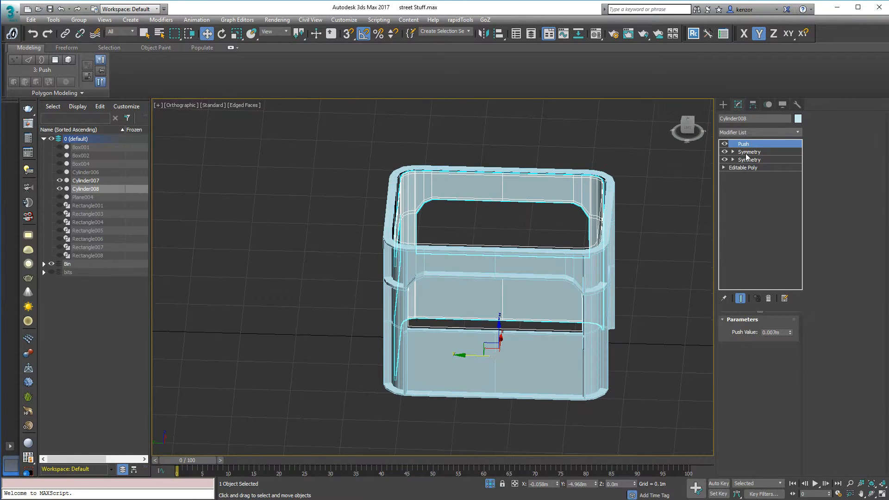
Step: Try collapsing the outer crate's entire modifier stack into an Editable Poly
left_click(637, 249)
left_click(607, 245)
middle_click_drag(607, 246, 548, 201, "alt")
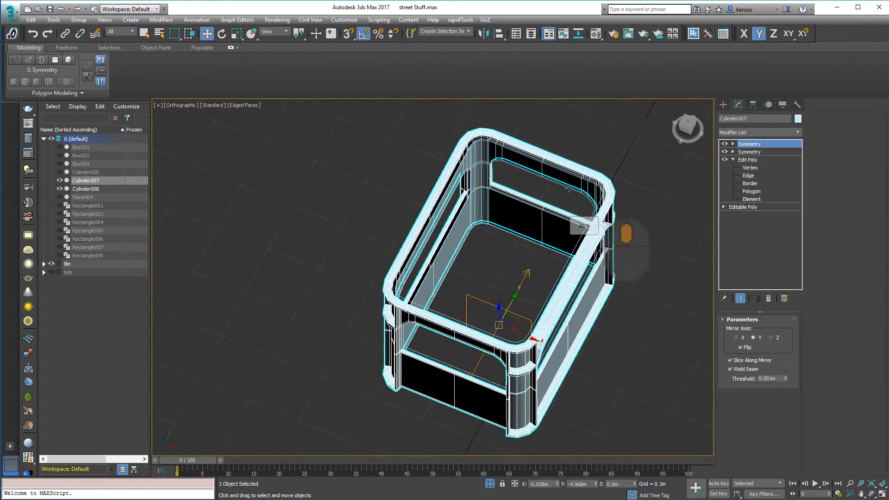
scroll(548, 200, "up", 2)
middle_click_drag(493, 217, 567, 250, "alt")
middle_click_drag(567, 250, 596, 251, "alt")
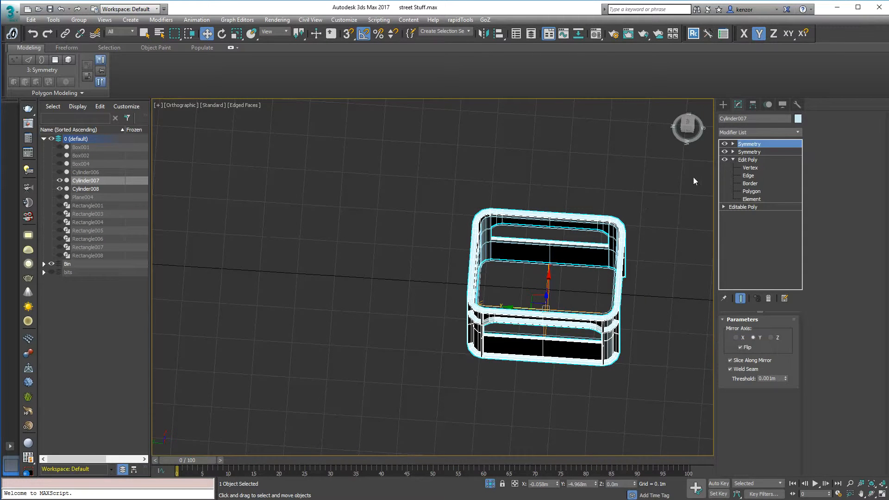
middle_click_drag(694, 178, 667, 209, "alt")
right_click(774, 150)
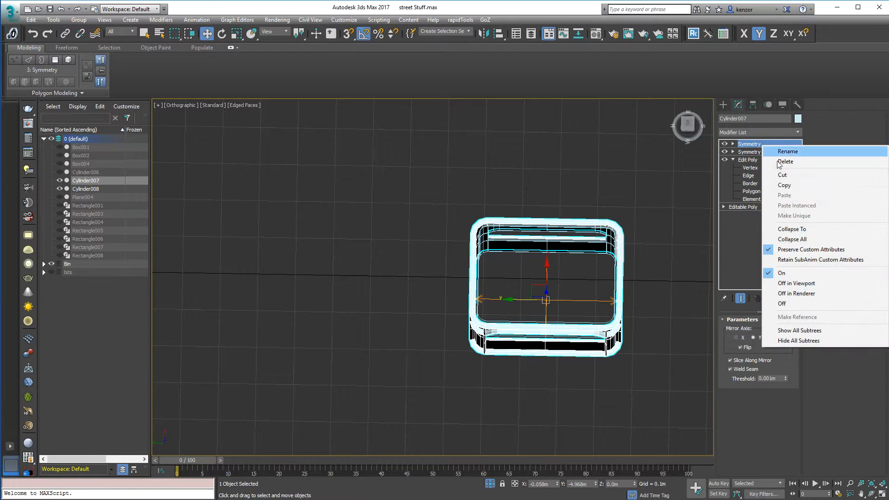
left_click(808, 239)
left_click(490, 284)
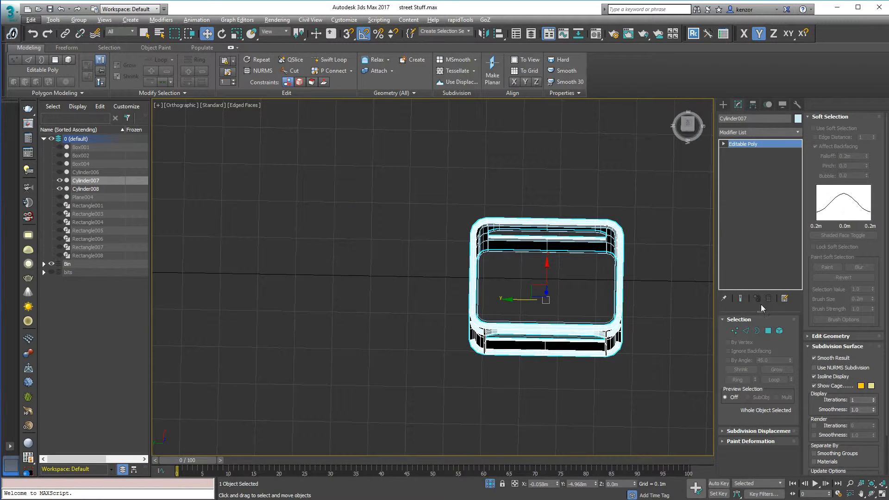
Step: Select polygons covering three quarters of the outer crate, then undo back to its uncollapsed modifier stack
left_click(768, 331)
left_click_drag(457, 189, 522, 380)
middle_click_drag(663, 266, 513, 202, "alt")
left_click_drag(513, 202, 579, 452, "ctrl")
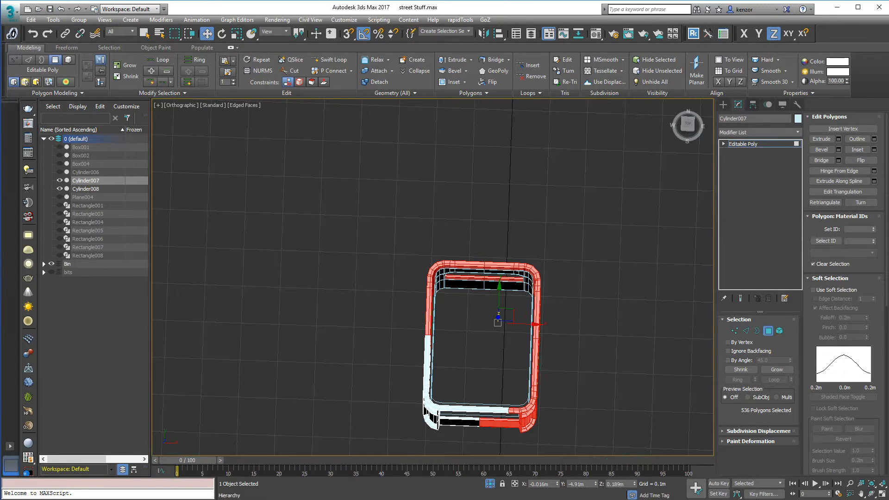
middle_click_drag(596, 300, 677, 234)
scroll(630, 251, "up", 3)
left_click(768, 330)
key("ctrl+z")
key("ctrl+z")
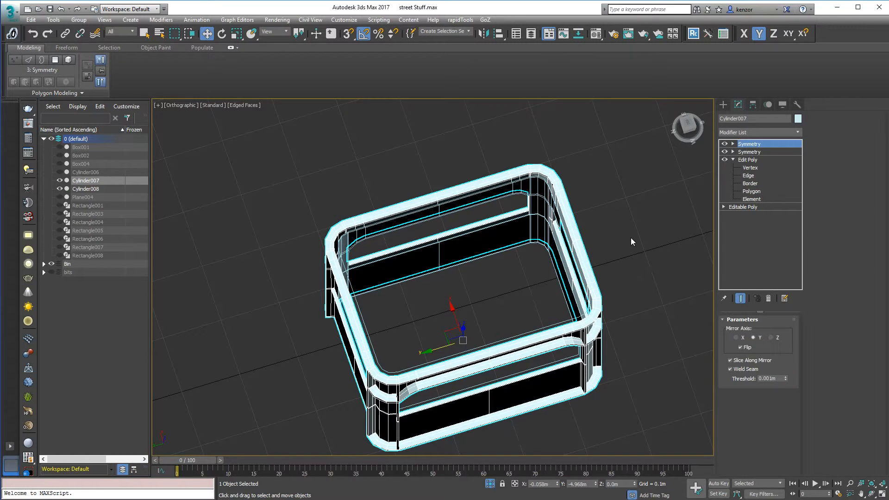
Step: Collapse the inner shell's Push and Symmetry modifiers into a single Editable Poly
left_click(636, 241)
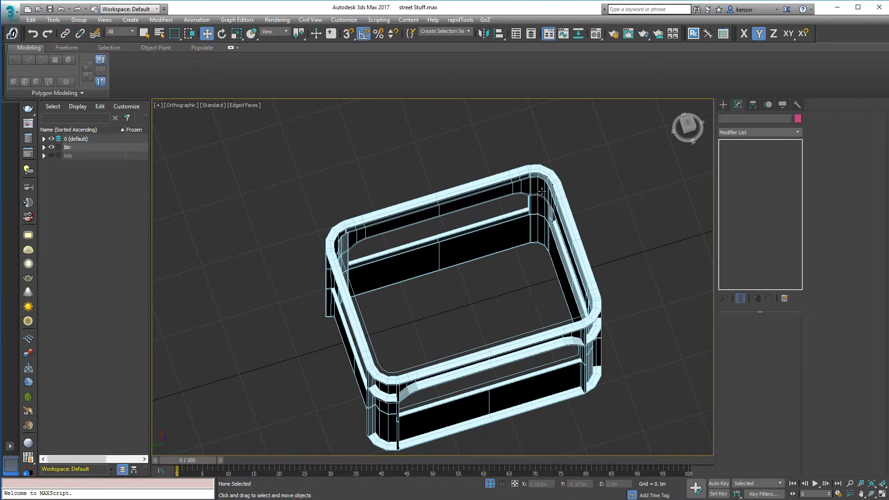
left_click(540, 192)
middle_click_drag(603, 197, 654, 192, "alt")
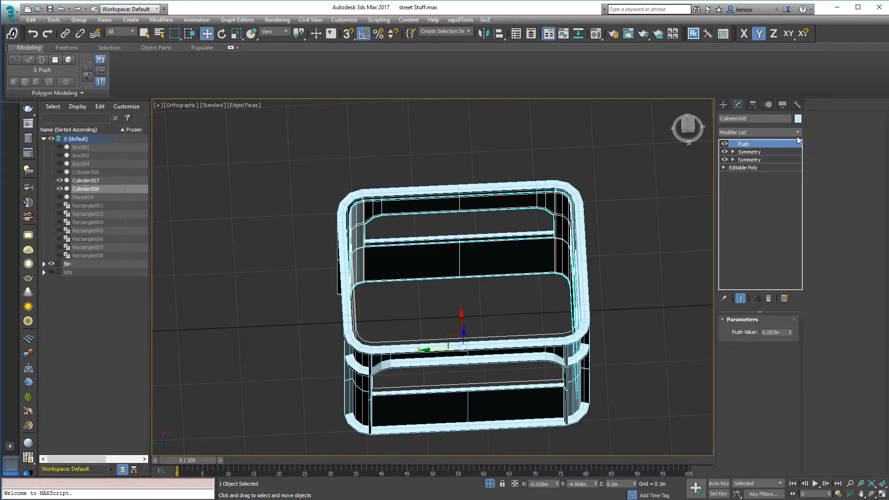
right_click(778, 150)
left_click(816, 239)
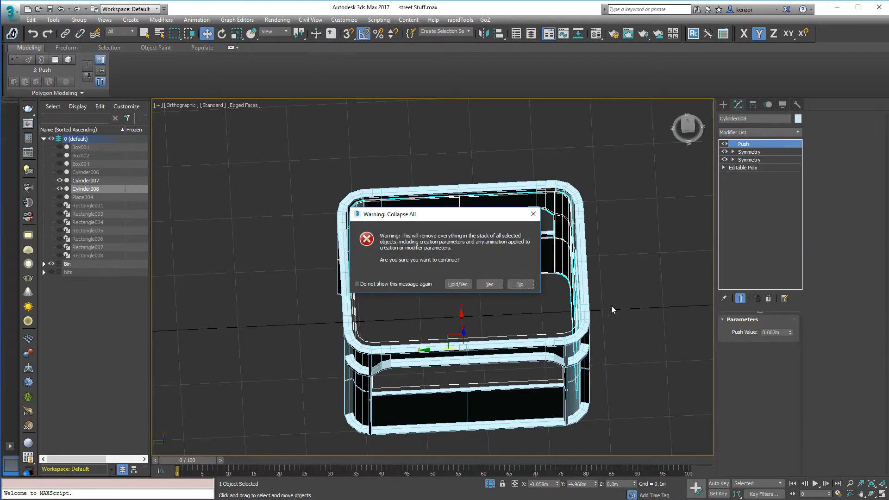
left_click(494, 284)
middle_click_drag(685, 278, 627, 266, "alt")
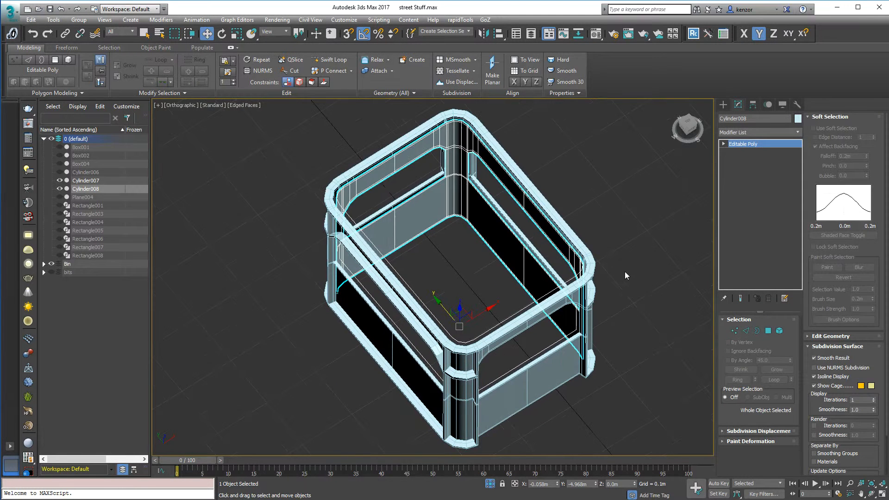
left_click(627, 266)
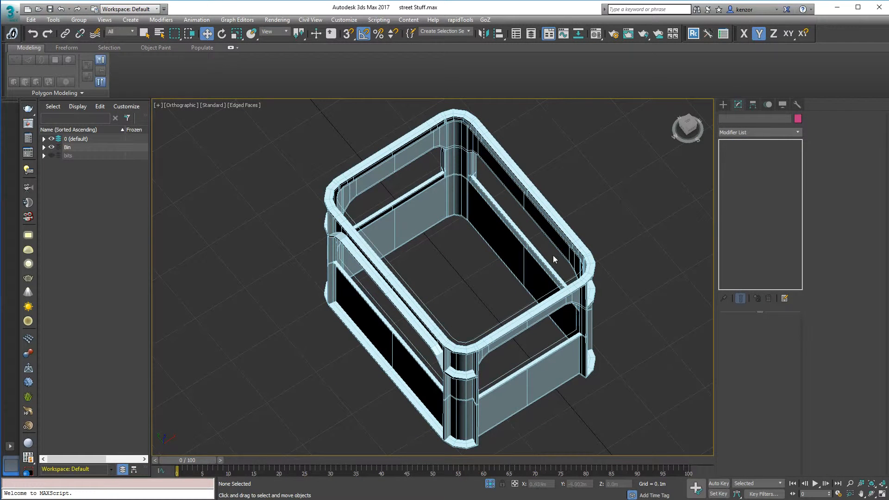
Step: Delete the polygons of three quarters of the inner shell, keeping one corner quarter, and leave polygon editing
left_click(577, 229)
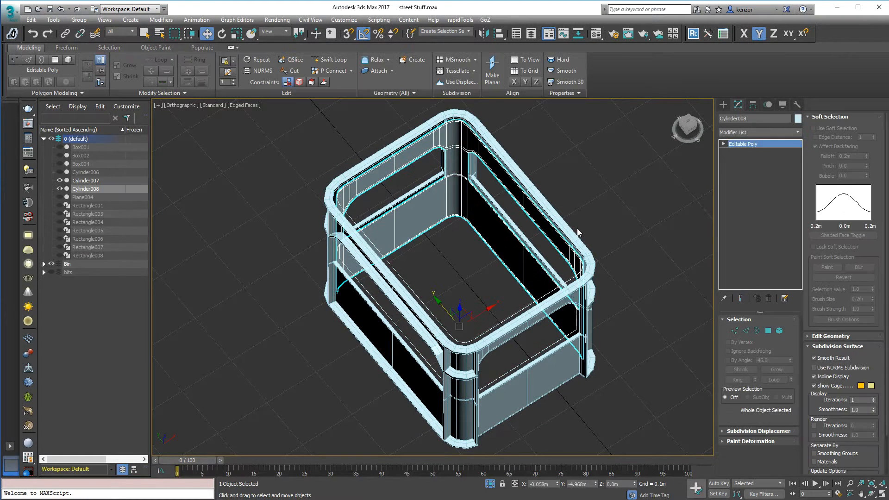
left_click(767, 329)
middle_click_drag(648, 255, 585, 305, "alt")
scroll(620, 273, "down", 3)
left_click_drag(523, 153, 638, 354)
middle_click_drag(635, 327, 532, 289, "alt")
middle_click_drag(592, 137, 754, 297, "alt")
middle_click_drag(623, 326, 621, 243, "alt")
left_click(660, 208)
middle_click_drag(631, 291, 632, 222, "alt")
middle_click_drag(631, 222, 605, 248)
scroll(627, 272, "up", 4)
scroll(620, 265, "up", 3)
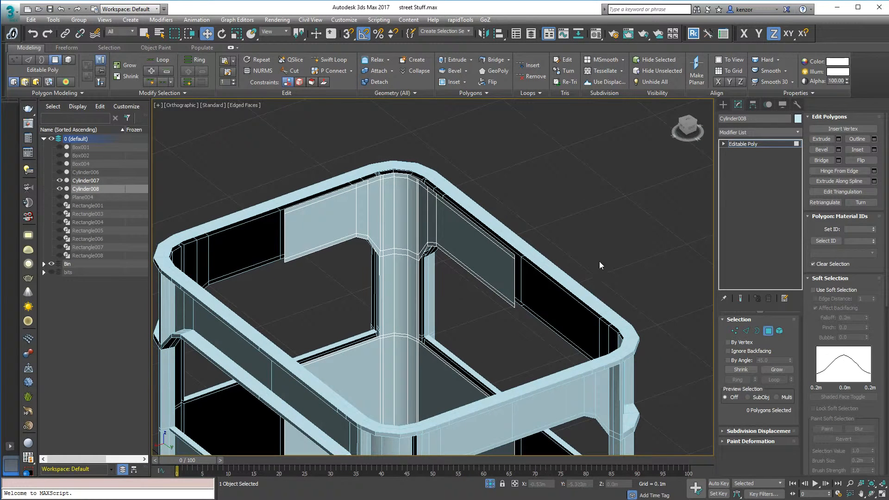
left_click(769, 331)
Step: Toggle the outer crate's two Symmetry modifiers off and on, and examine how its wall seam meets the inner shell's edge
left_click(579, 294)
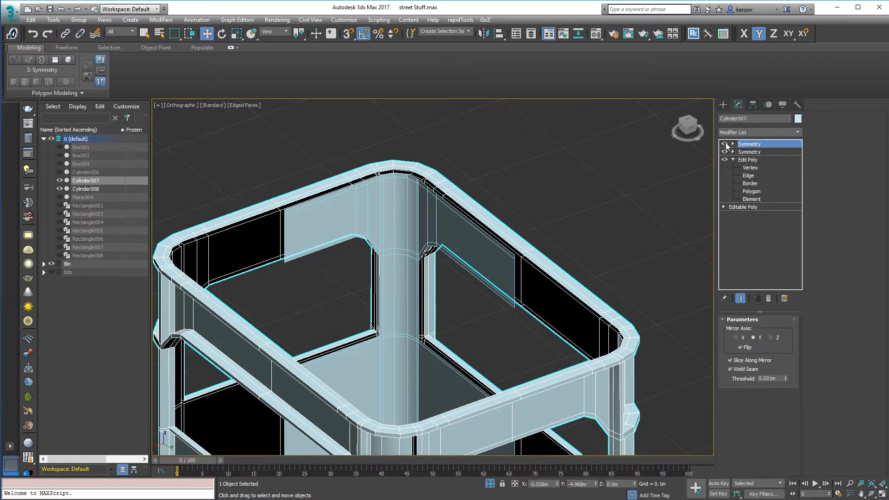
left_click(724, 144)
left_click(725, 152)
middle_click_drag(598, 237, 645, 229, "alt")
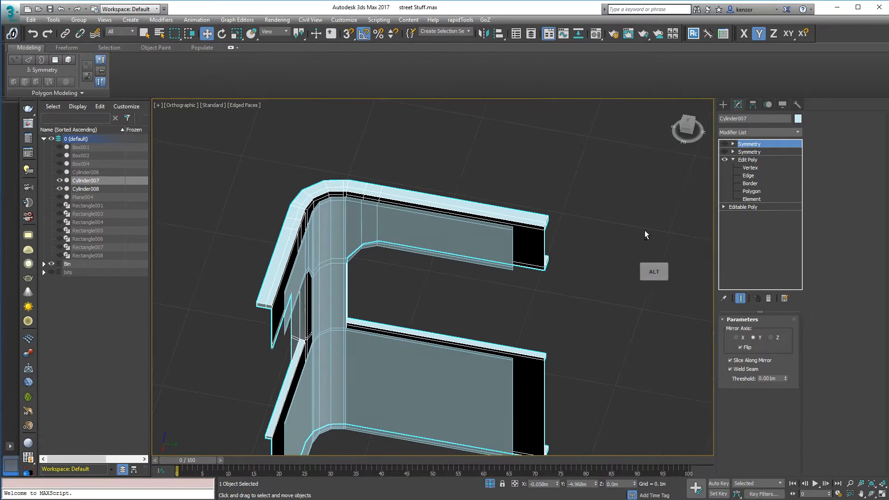
left_click(725, 152)
left_click(725, 144)
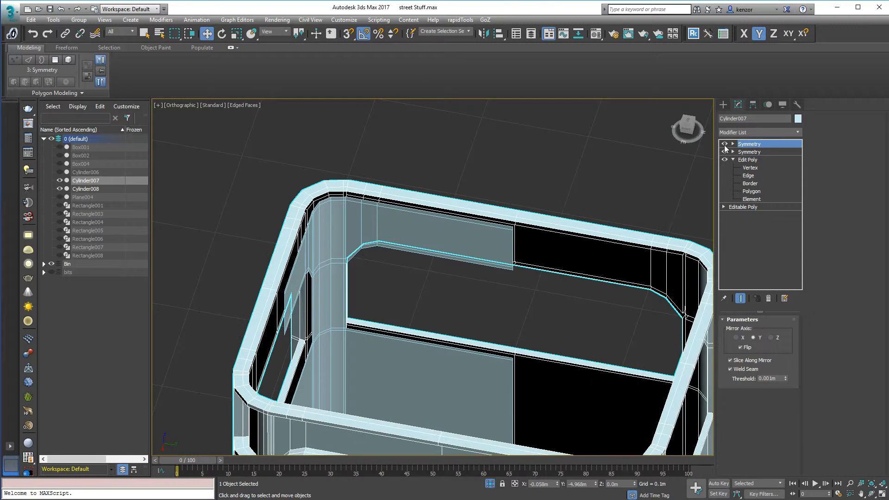
scroll(553, 209, "up", 5)
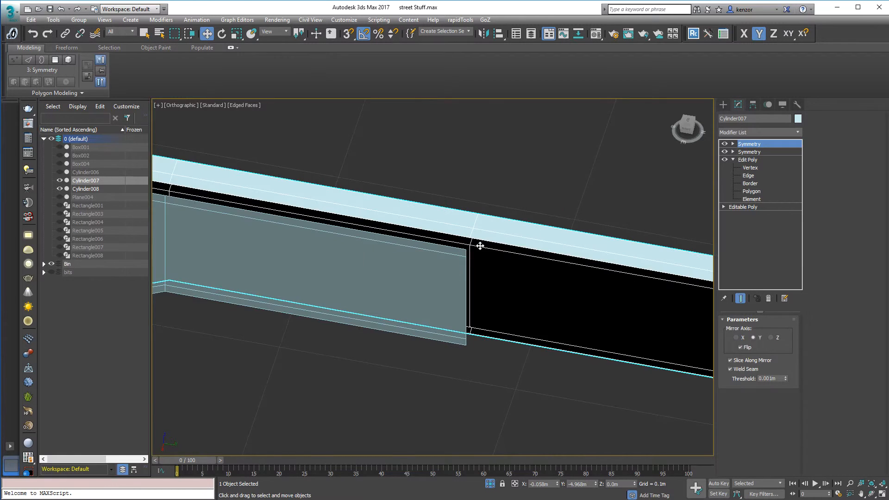
scroll(480, 246, "down", 5)
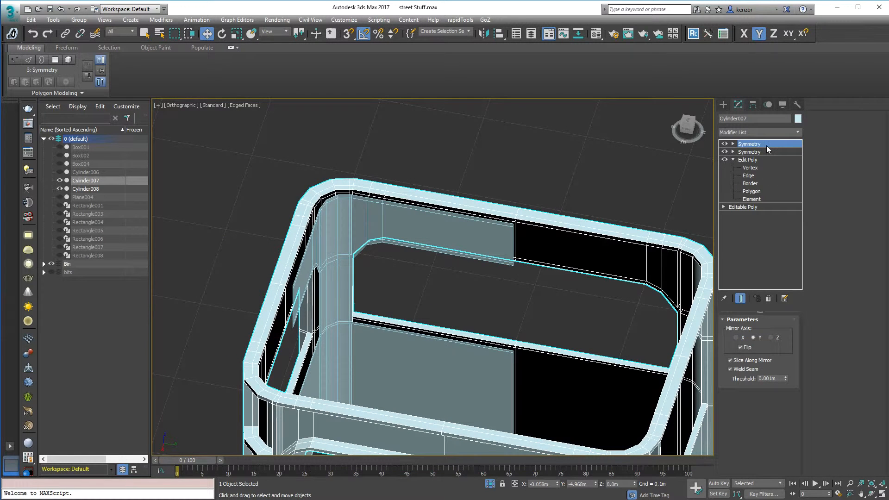
Step: Copy both Symmetry modifiers from the outer crate's modifier stack
left_click(769, 151, "ctrl")
right_click(772, 143)
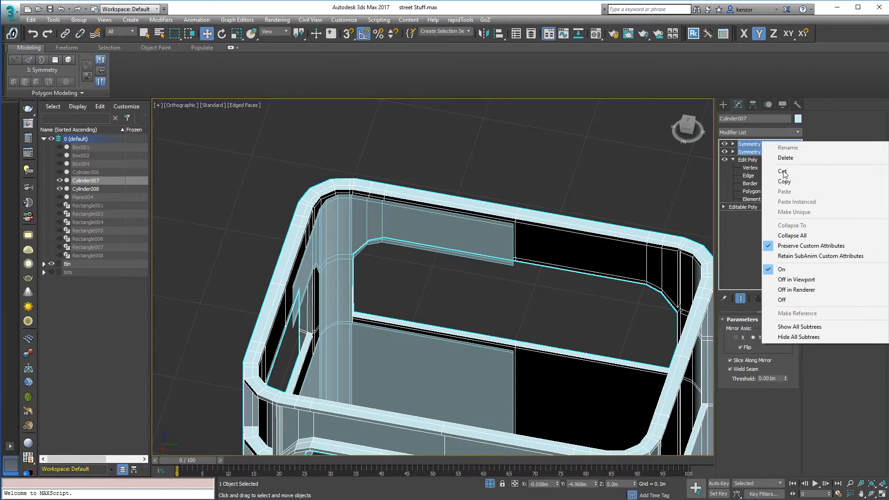
left_click(785, 182)
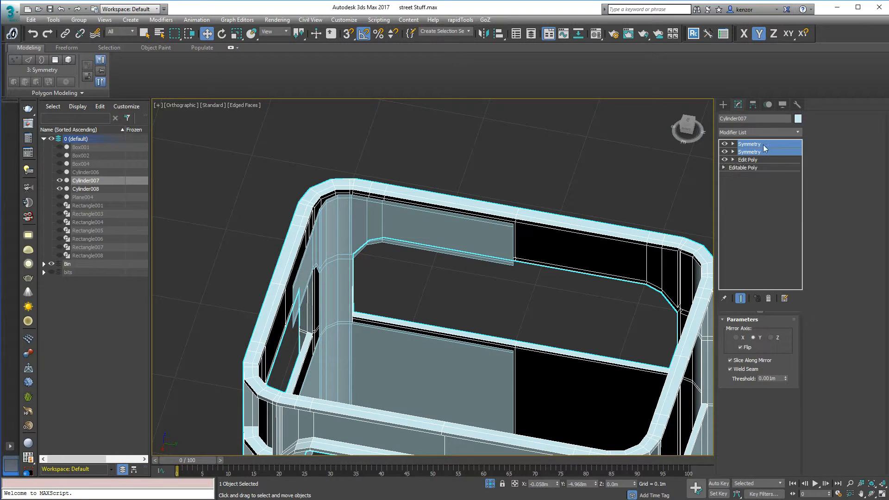
Step: Add an Edit Poly modifier on top of the outer crate's stack and collapse the whole stack to an Editable Poly
left_click(797, 132)
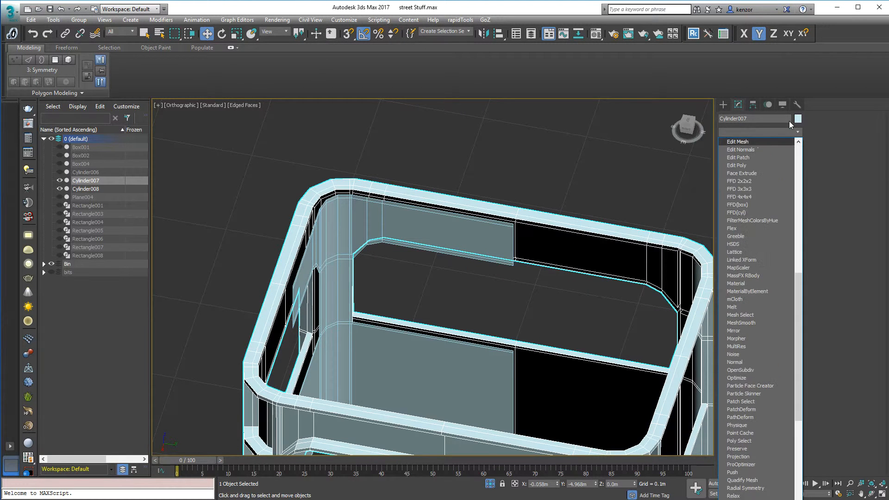
left_click(757, 165)
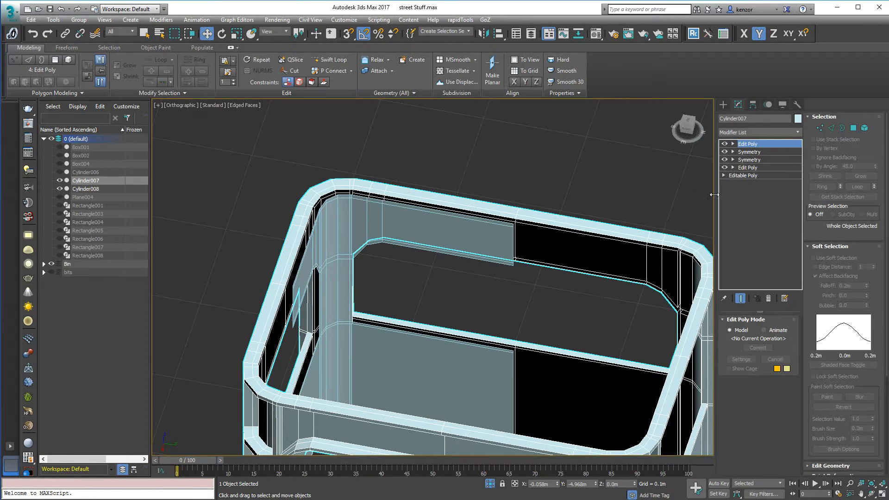
right_click(761, 145)
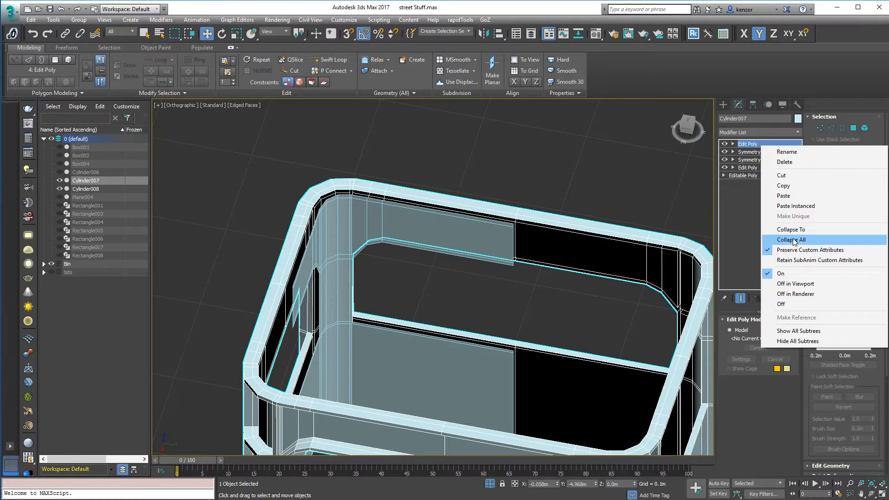
left_click(796, 242)
left_click(489, 284)
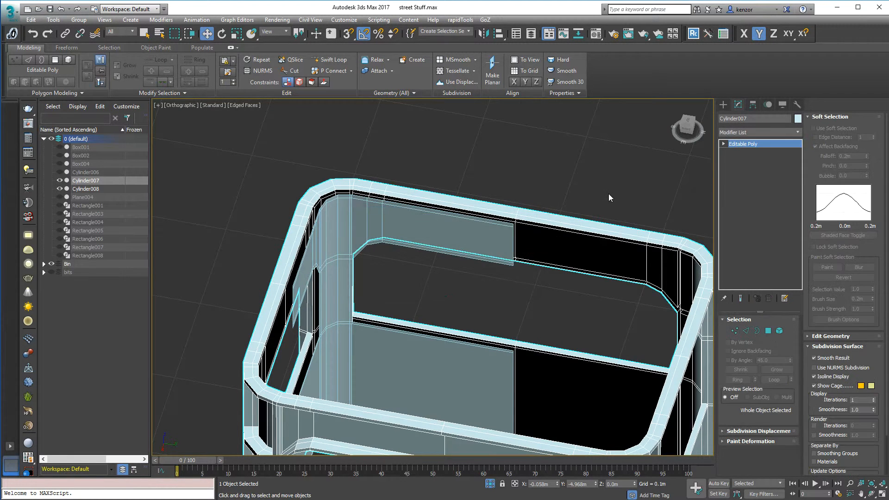
Step: Delete the polygons of three quarters of the outer crate shell, keeping the corner quarter that matches the inner shell
middle_click_drag(608, 193, 614, 232, "alt")
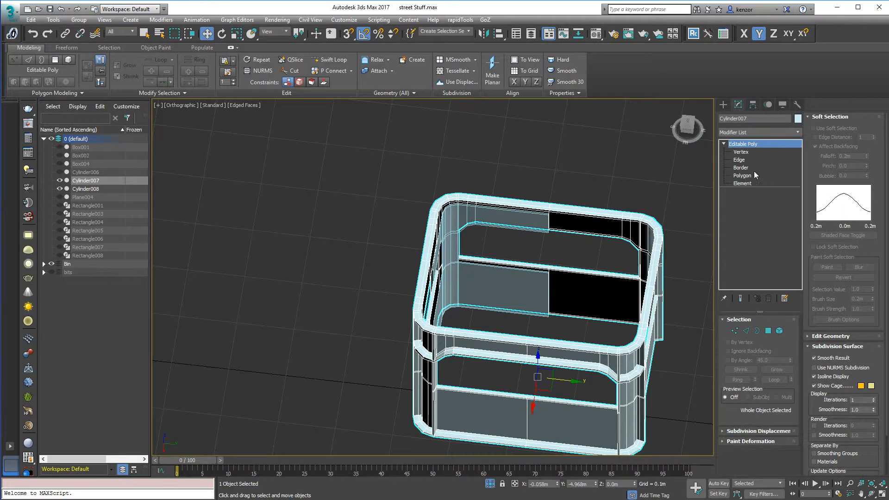
left_click(755, 176)
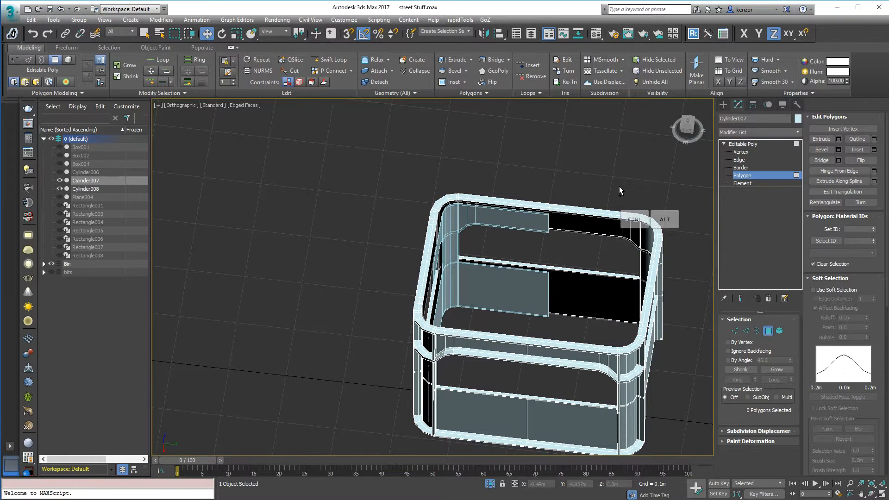
left_click_drag(608, 177, 684, 398)
middle_click_drag(684, 399, 526, 193, "alt")
left_click_drag(480, 169, 539, 319, "ctrl")
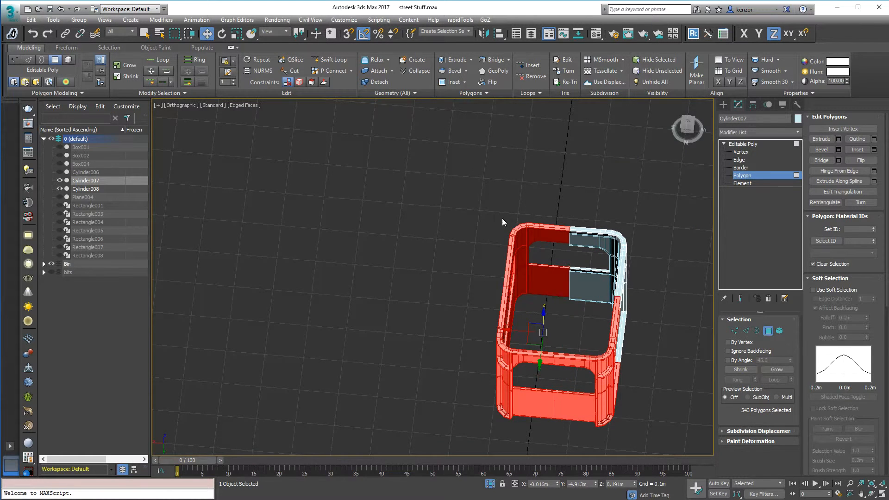
key("Delete")
Step: Leave polygon editing and paste the two copied Symmetry modifiers above the outer shell's Editable Poly
middle_click_drag(606, 228, 647, 206, "alt")
mouse_move(647, 206)
middle_mouse_down("alt")
mouse_move(647, 233)
mouse_move(640, 223)
mouse_move(648, 217)
middle_mouse_up("alt")
left_click(785, 175)
right_click(770, 145)
left_click(788, 149)
middle_click_drag(651, 211, 674, 199, "alt")
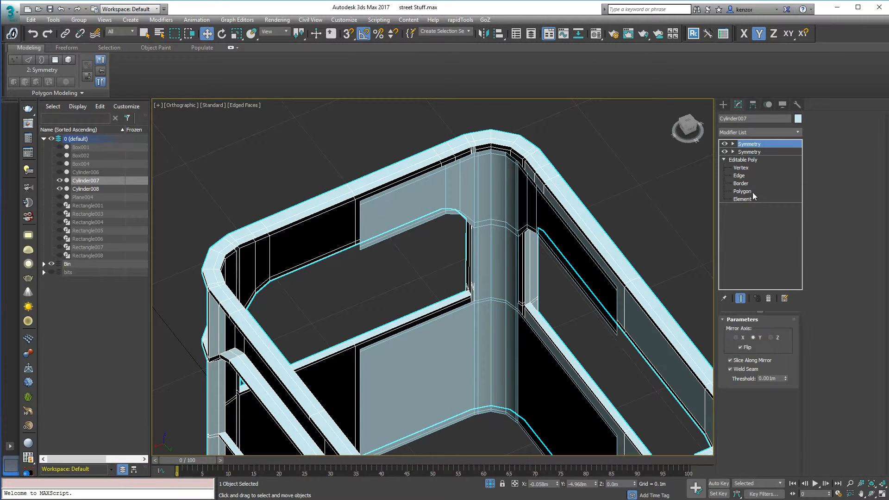
left_click(753, 160)
middle_click_drag(623, 252, 647, 264, "ctrl+alt")
left_click(747, 331)
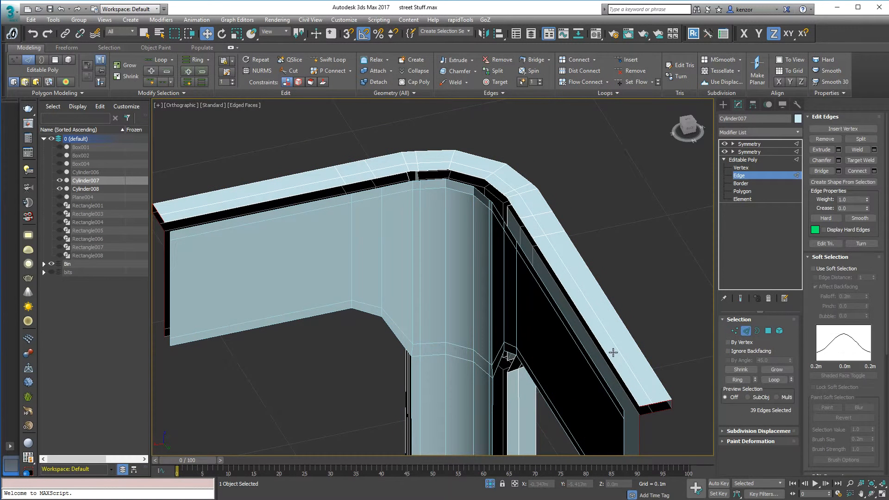
double_click(606, 352)
middle_click_drag(635, 304, 653, 300, "alt")
left_click(797, 177)
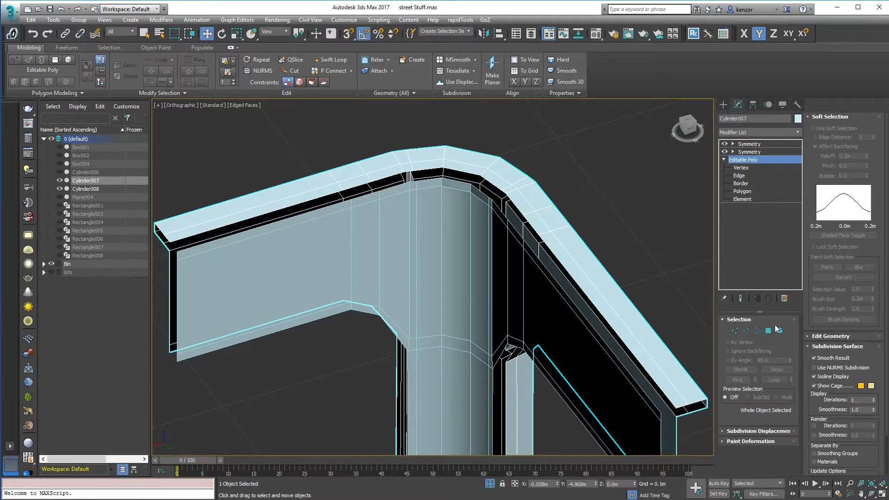
Step: Attach the inner shell quarter to the outer shell's Editable Poly, beneath the Symmetry modifiers
scroll(634, 237, "down", 3)
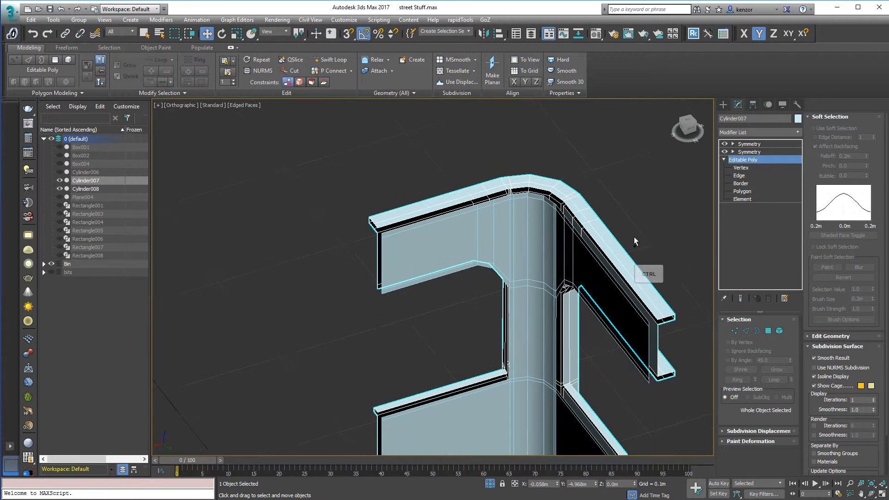
middle_click_drag(666, 176, 646, 185, "alt")
left_click(646, 185)
left_click(613, 212)
middle_click_drag(618, 213, 643, 195, "alt")
left_click(743, 160)
middle_click_drag(568, 185, 600, 176)
left_click(379, 71)
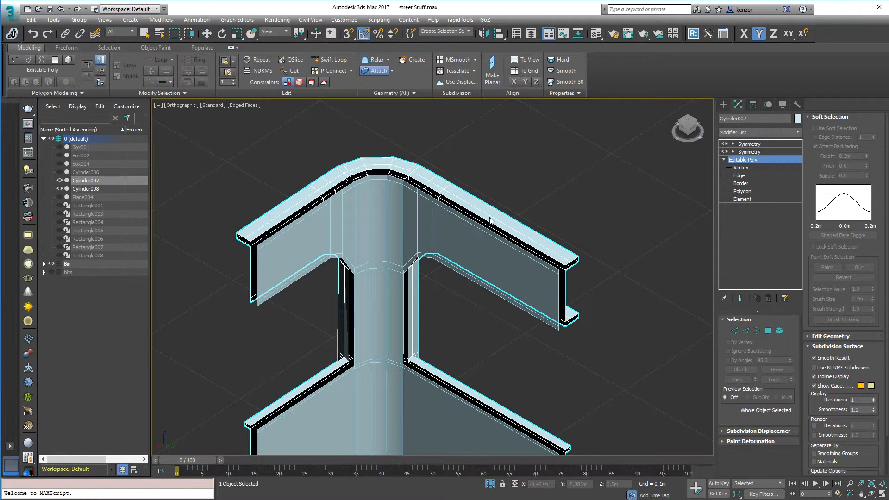
left_click(484, 243)
middle_click_drag(484, 244, 766, 202, "alt")
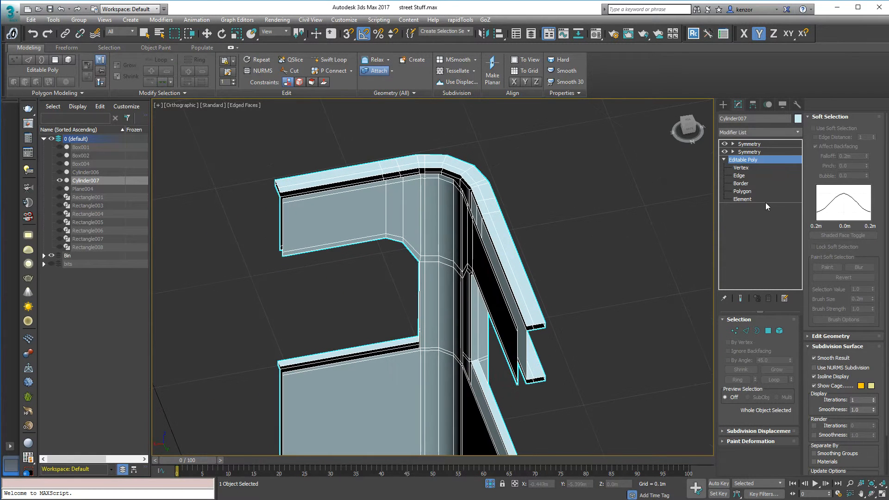
Step: Enter edge editing on the joined quarter and try selecting the open edge loop beneath the top rim
left_click(757, 175)
scroll(575, 212, "up", 3)
left_click(503, 236)
key("q")
left_click(577, 217)
scroll(540, 235, "up", 5)
double_click(474, 260, "ctrl")
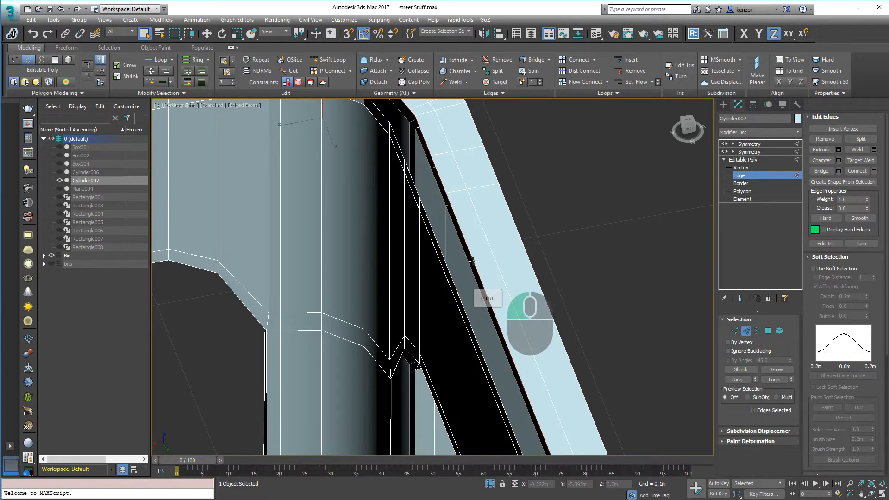
scroll(473, 260, "down", 5)
left_click(562, 214)
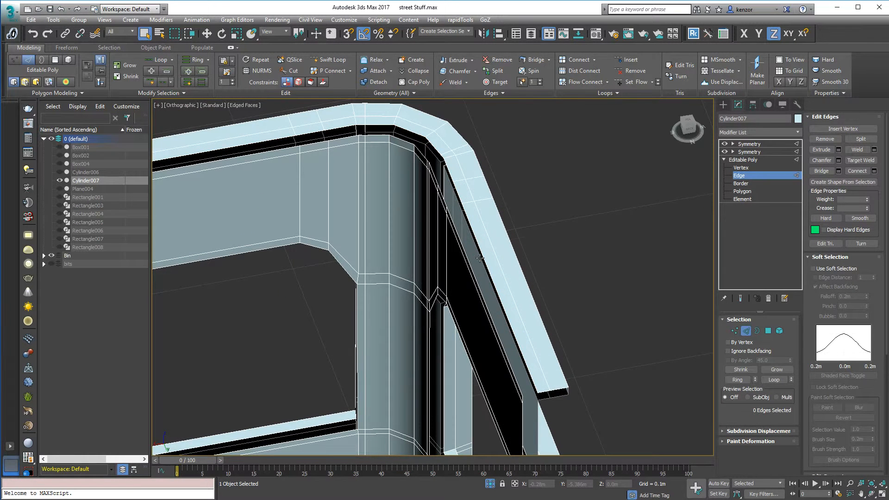
left_click(485, 264)
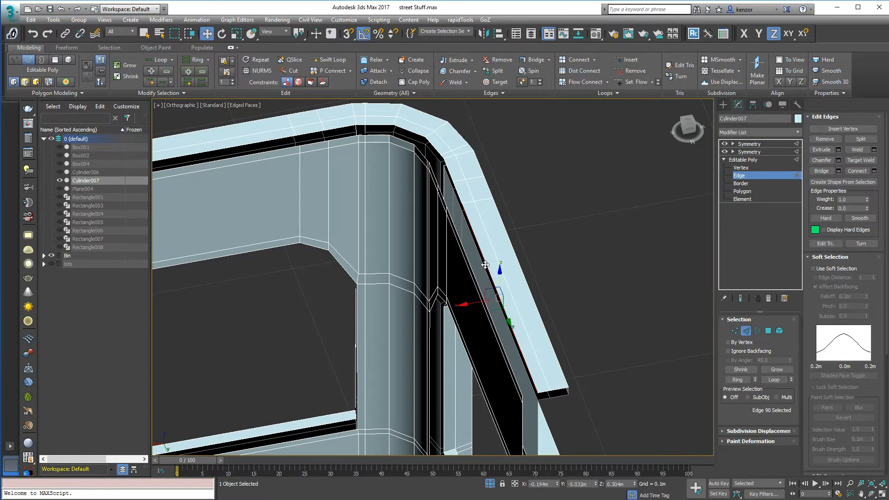
key("ctrl+z")
left_click(563, 255)
Step: Select the facing open edge loops of both shells beneath the top rim and bridge them
scroll(563, 258, "up", 2)
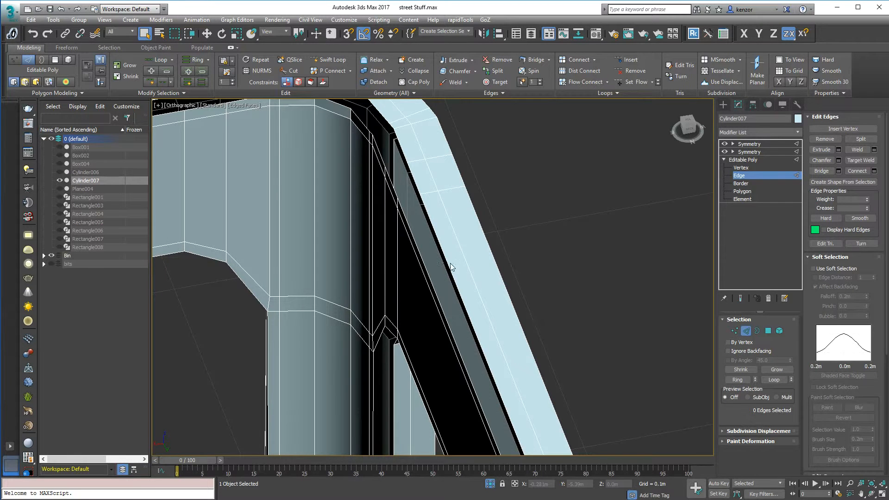
middle_click_drag(463, 246, 526, 207, "ctrl+alt")
scroll(442, 187, "up", 2, "ctrl")
double_click(443, 189, "ctrl")
middle_click_drag(471, 181, 487, 159, "ctrl+alt")
middle_click_drag(487, 160, 472, 145, "alt")
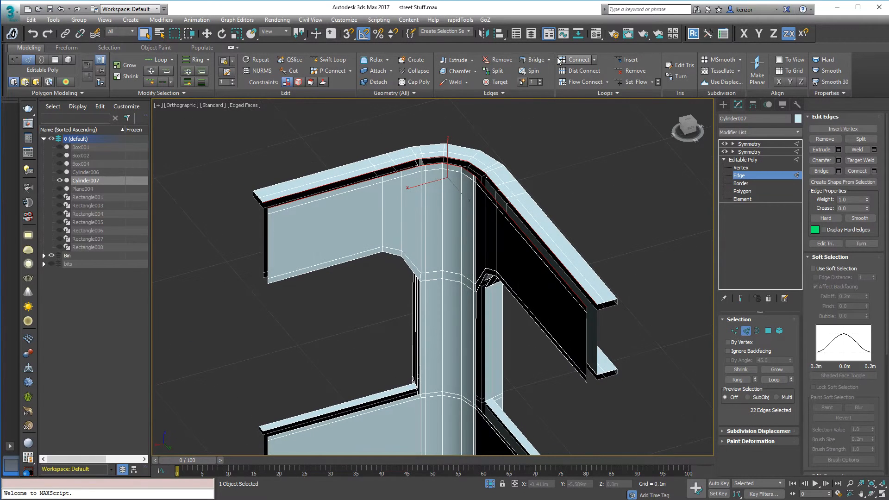
middle_click_drag(582, 228, 604, 160, "alt")
Step: Hide the viewport grid and try selecting the inner shell's edge loop around the wall's window opening
middle_click_drag(603, 160, 513, 248)
key("g")
double_click(511, 248)
middle_click_drag(464, 268, 481, 229)
middle_click_drag(481, 232, 464, 272, "alt")
middle_click_drag(422, 336, 466, 312)
middle_click_drag(383, 301, 336, 297, "alt")
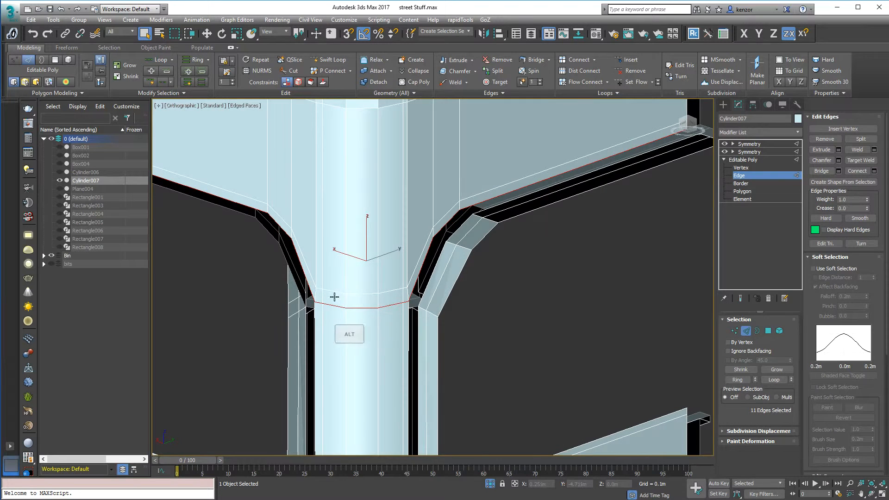
scroll(398, 278, "down", 4)
middle_click_drag(453, 287, 457, 316, "alt")
middle_click_drag(457, 316, 456, 284)
left_click(468, 297)
Step: Bridge the facing inner and outer shell edges segment by segment around the first window opening, starting at its upper corner
scroll(453, 276, "up", 4)
middle_click_drag(453, 244, 462, 206, "alt")
middle_click_drag(462, 207, 431, 139)
scroll(457, 142, "down", 1)
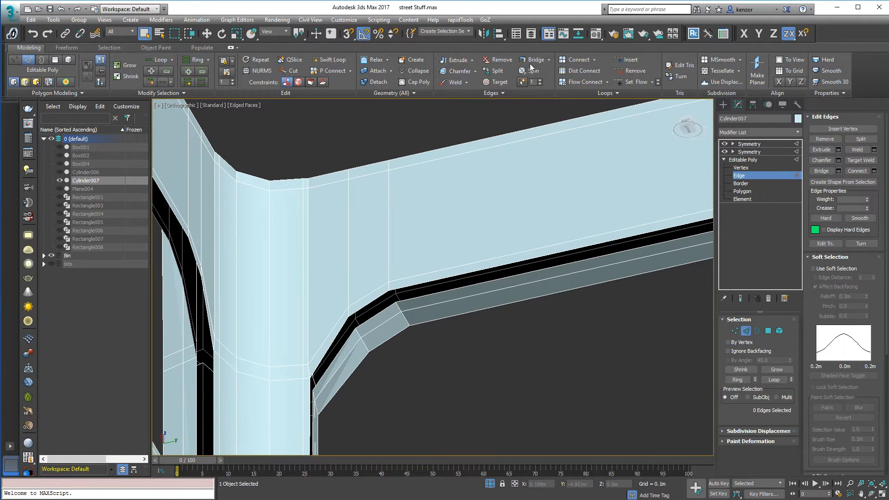
middle_click_drag(358, 353, 366, 257)
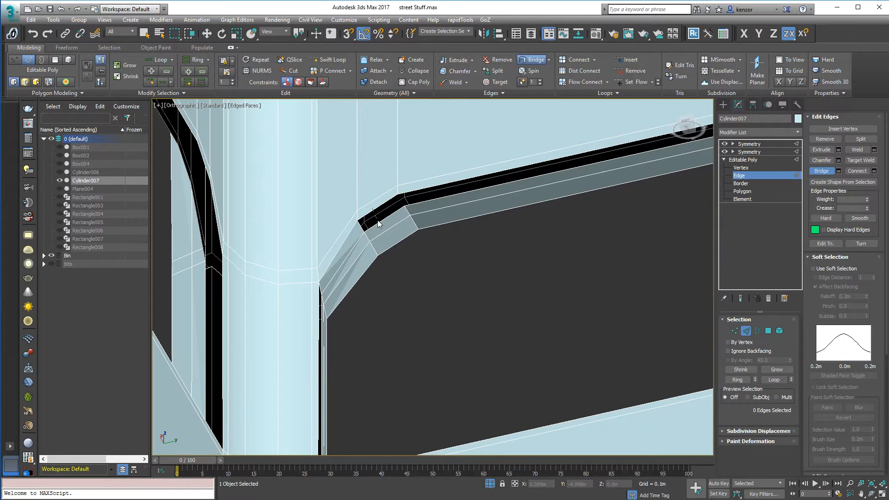
left_click(407, 190)
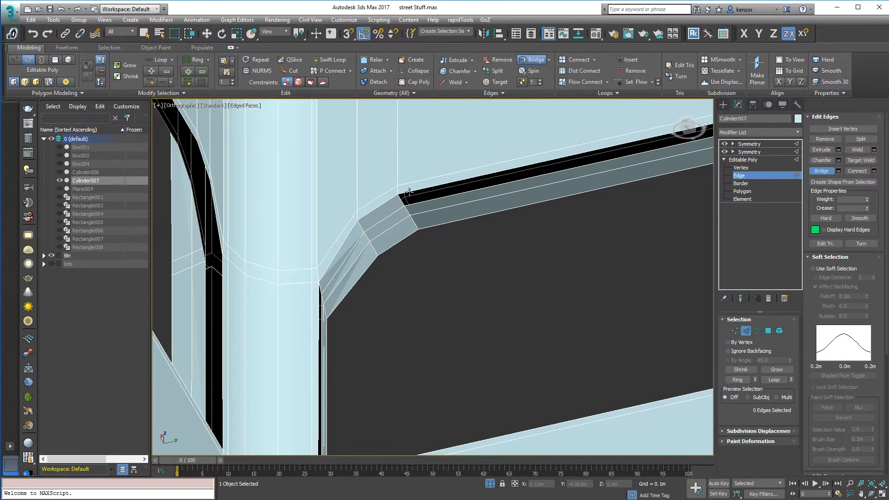
middle_click_drag(414, 204, 504, 361, "alt")
left_click(431, 294)
left_click(446, 288)
middle_click_drag(504, 362, 501, 345)
scroll(500, 345, "up", 4)
left_click(452, 324)
Step: Bridge the remaining facing edges between both shells along the curved upper corner of the second wall's window opening
scroll(452, 319, "down", 2)
middle_click_drag(413, 294, 396, 291, "alt")
middle_click_drag(396, 290, 441, 275)
scroll(439, 295, "up", 4)
middle_click_drag(441, 276, 437, 311, "alt")
mouse_move(411, 282)
middle_mouse_down()
mouse_move(424, 301)
mouse_move(466, 227)
mouse_move(430, 271)
mouse_move(466, 152)
mouse_move(479, 265)
mouse_move(480, 243)
mouse_move(458, 269)
mouse_move(413, 271)
middle_mouse_up()
left_click(418, 293)
left_click(423, 274)
left_click(437, 273)
left_click(404, 274)
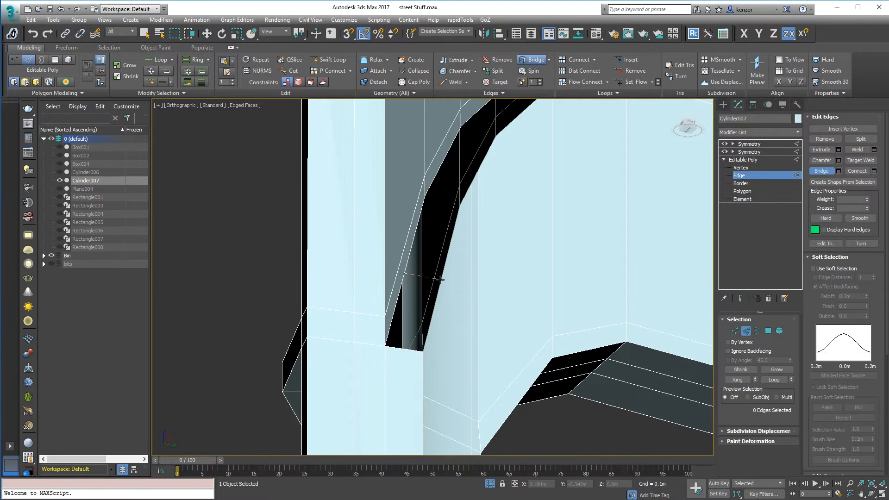
left_click(441, 279)
middle_click_drag(447, 218, 420, 236, "alt")
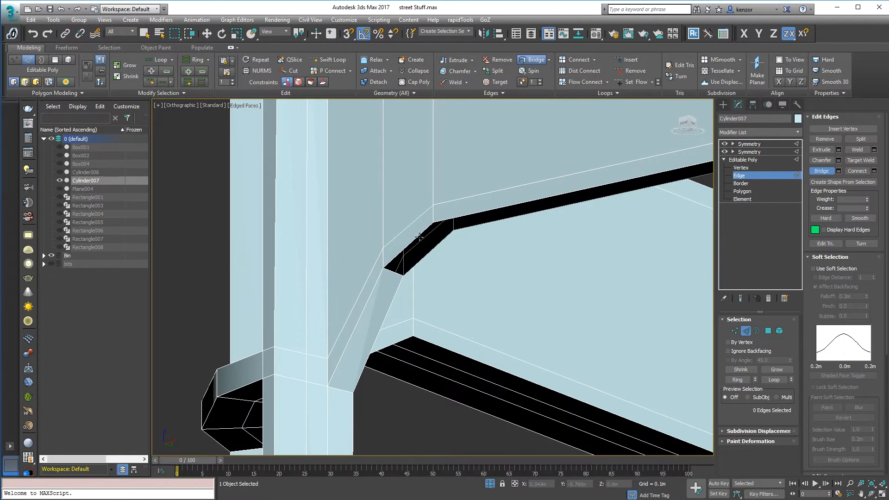
left_click(449, 228)
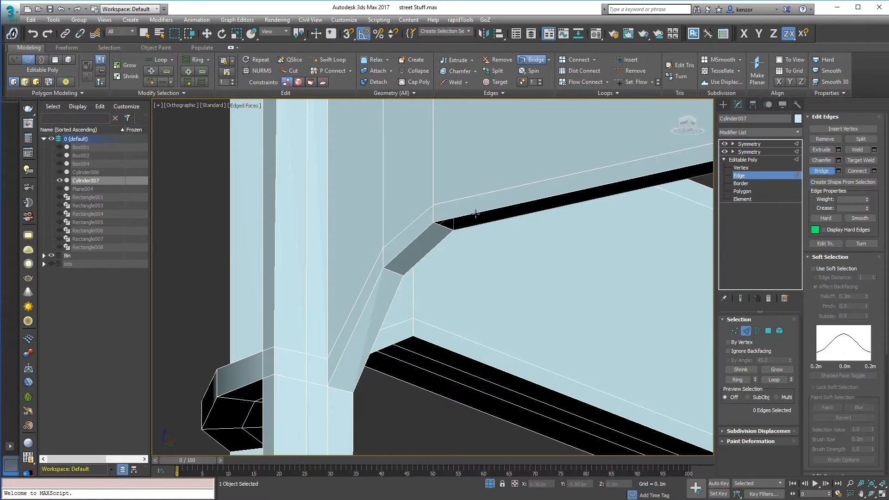
Step: Begin bridging the gap between the inner and outer shells along the crate's bottom edge
middle_click_drag(491, 237, 471, 287, "ctrl+alt")
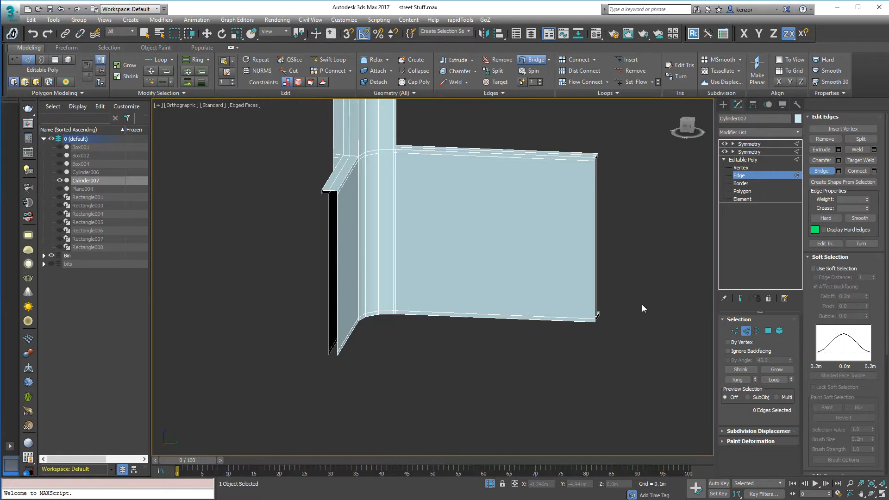
middle_click_drag(579, 308, 450, 225, "alt")
left_click(451, 225)
left_click(455, 235)
middle_click_drag(367, 267, 452, 213)
mouse_move(341, 282)
middle_mouse_down("ctrl+alt")
mouse_move(317, 263)
mouse_move(346, 259)
mouse_move(345, 292)
middle_mouse_up("ctrl+alt")
middle_click_drag(345, 292, 351, 329)
mouse_move(350, 269)
middle_mouse_down("ctrl+alt")
mouse_move(351, 293)
mouse_move(350, 255)
middle_mouse_up("ctrl+alt")
middle_click_drag(351, 255, 386, 342)
middle_click_drag(386, 341, 371, 325, "ctrl+alt")
left_click(384, 264)
Step: Bridge the shell edges around the bottom corner bend and along the adjoining straight bottom side
middle_click_drag(371, 324, 429, 320)
middle_click_drag(429, 320, 434, 344, "ctrl+alt")
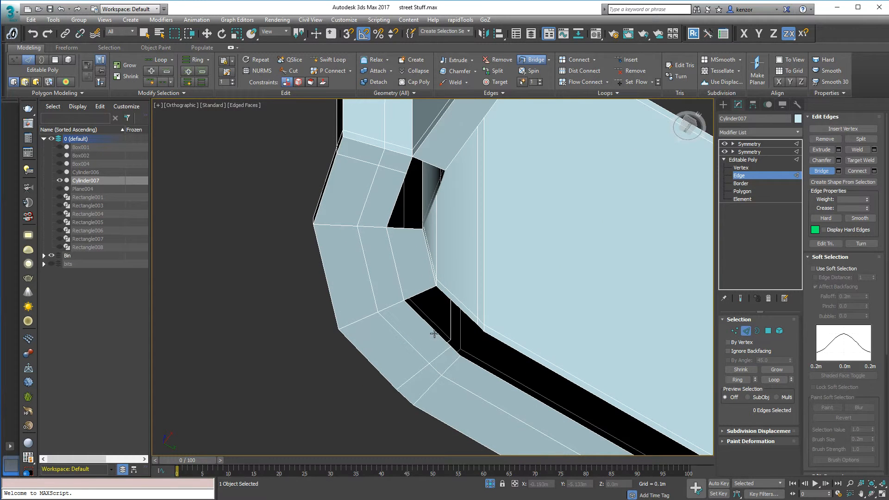
left_click(461, 312)
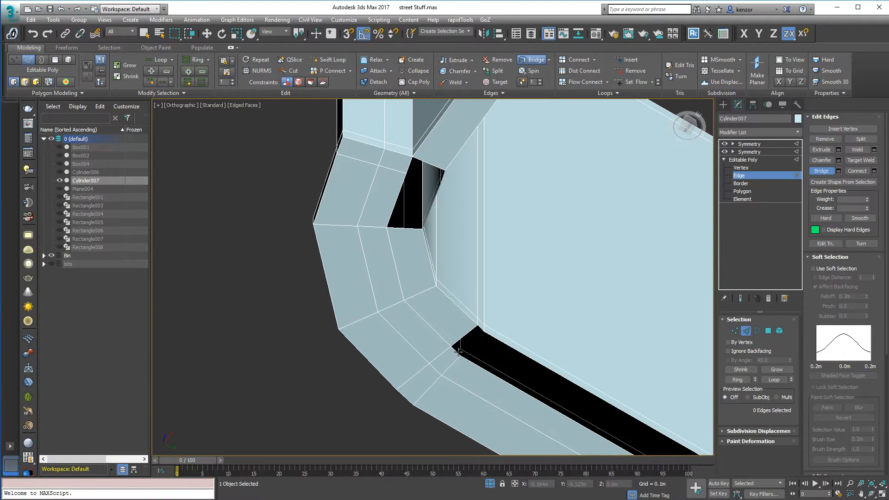
middle_click_drag(486, 339, 429, 366, "alt")
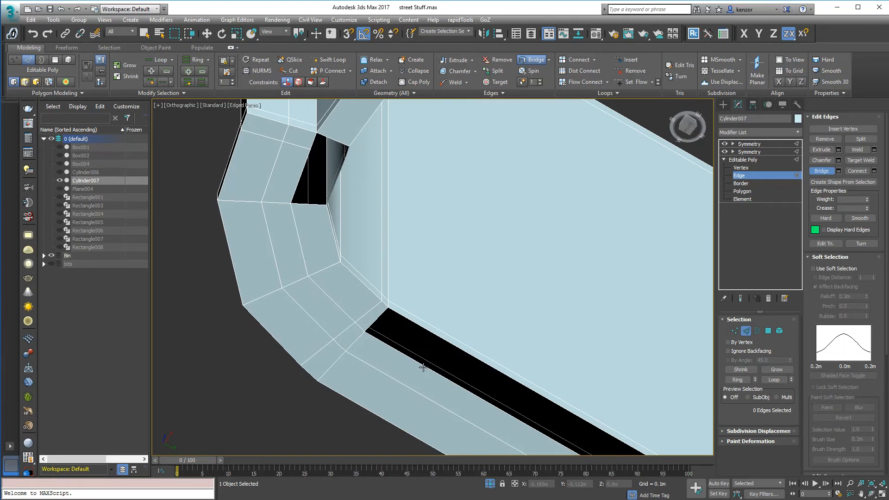
left_click(446, 341)
scroll(442, 331, "down", 5)
scroll(381, 260, "up", 5)
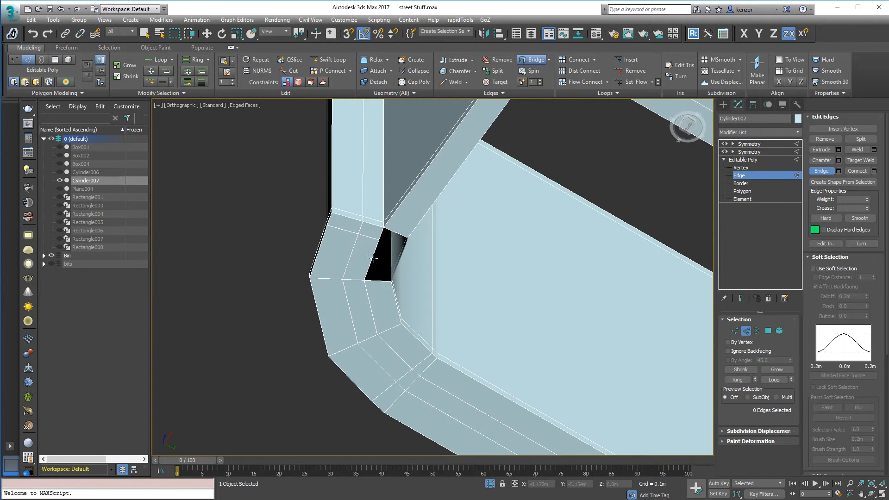
middle_click_drag(382, 259, 368, 302, "ctrl+alt")
left_click(407, 262)
Step: Bridge the last small gap between the two shells at the bottom corner
middle_click_drag(440, 333, 418, 327, "alt")
middle_click_drag(418, 326, 405, 301)
scroll(405, 301, "up", 6)
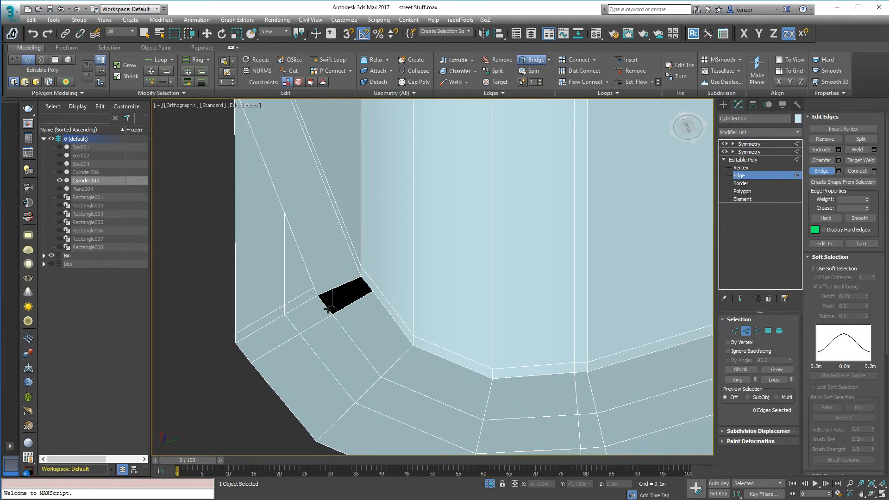
left_click(370, 284)
middle_click_drag(388, 230, 375, 341, "ctrl+alt")
mouse_move(374, 341)
middle_mouse_down("alt")
mouse_move(379, 308)
mouse_move(371, 358)
middle_mouse_up("alt")
middle_click_drag(471, 292, 538, 262, "alt")
scroll(537, 258, "down", 3)
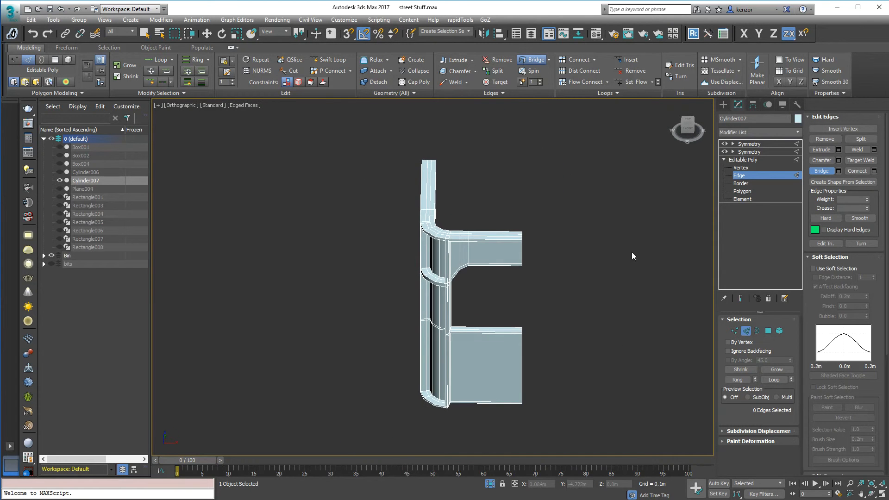
Step: Leave edge editing and return to the top Symmetry modifier to display the full mirrored crate
left_click(796, 175)
left_click(782, 145)
middle_click_drag(653, 182, 683, 189, "alt")
middle_click_drag(683, 189, 669, 216)
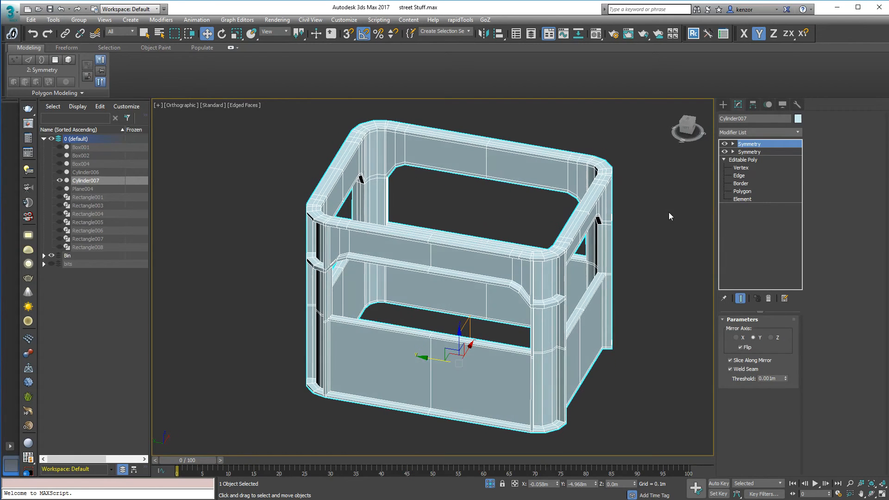
left_click(670, 215)
left_click(611, 209)
Step: Add a TurboSmooth modifier to the crate, inspect the shading, and switch the modifier's display off
left_click(794, 133)
type("tu")
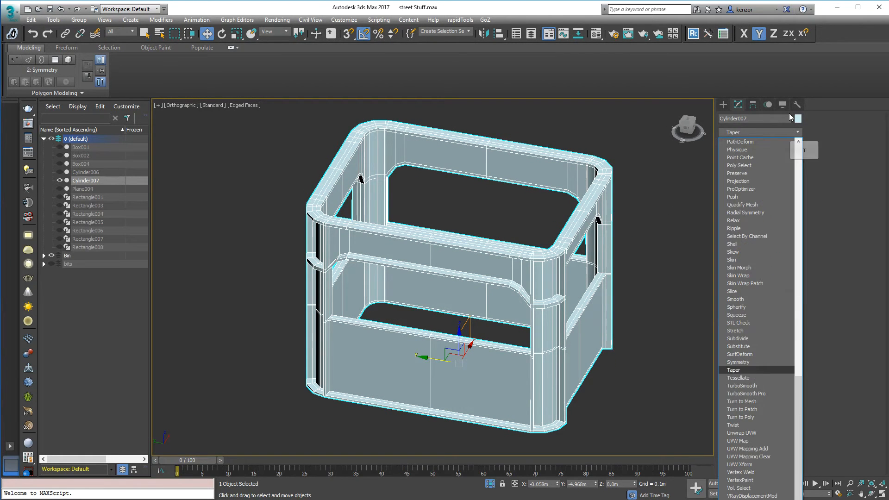
key("Return")
middle_click_drag(630, 296, 649, 273, "alt")
key("F3")
key("F3")
left_click(725, 144)
Step: Deselect the crate, exit isolation to bring back the other street models, and turn off edged faces
middle_click_drag(699, 215, 577, 292, "ctrl+alt")
left_click(688, 255)
mouse_move(601, 300)
middle_mouse_down("ctrl+alt")
mouse_move(592, 371)
mouse_move(599, 369)
mouse_move(578, 361)
mouse_move(565, 276)
mouse_move(547, 269)
mouse_move(573, 323)
mouse_move(560, 325)
mouse_move(565, 300)
mouse_move(581, 296)
middle_mouse_up("ctrl+alt")
left_click(592, 305)
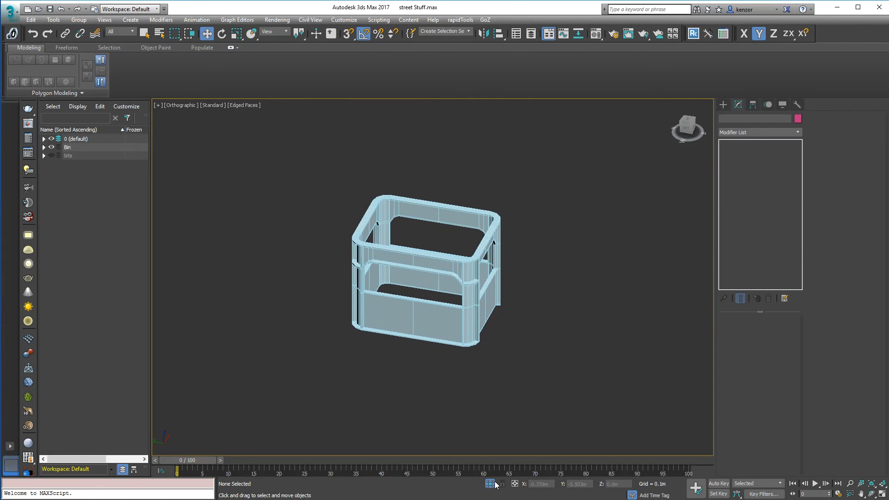
left_click(493, 484)
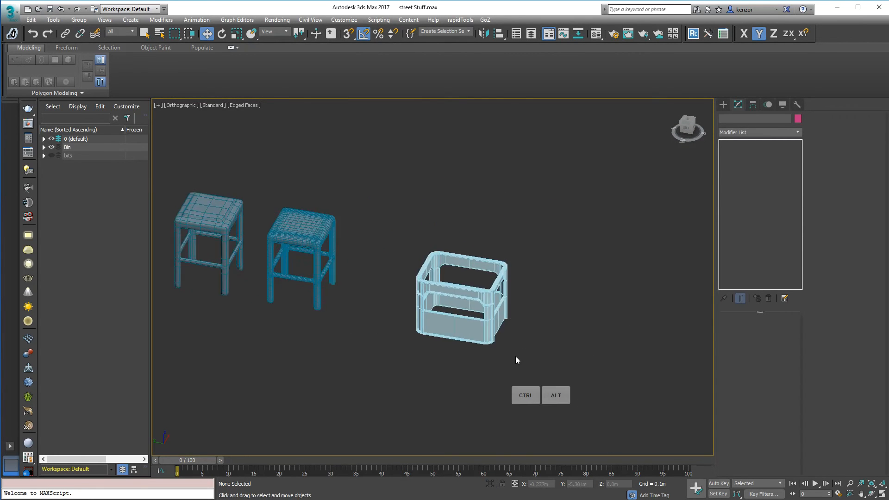
key("F4")
middle_click_drag(510, 343, 575, 337)
middle_click_drag(576, 337, 634, 290, "ctrl+alt")
middle_click_drag(531, 331, 536, 369)
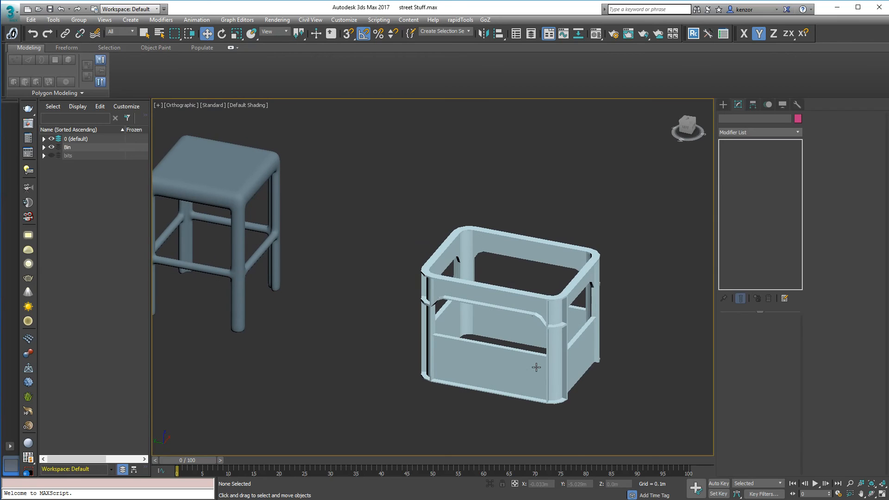
Step: Move the crate along the Y axis closer to the stools, to about Y -4.68 m, and deselect it
left_click(533, 368)
left_click_drag(491, 365, 385, 347)
scroll(463, 364, "down", 1)
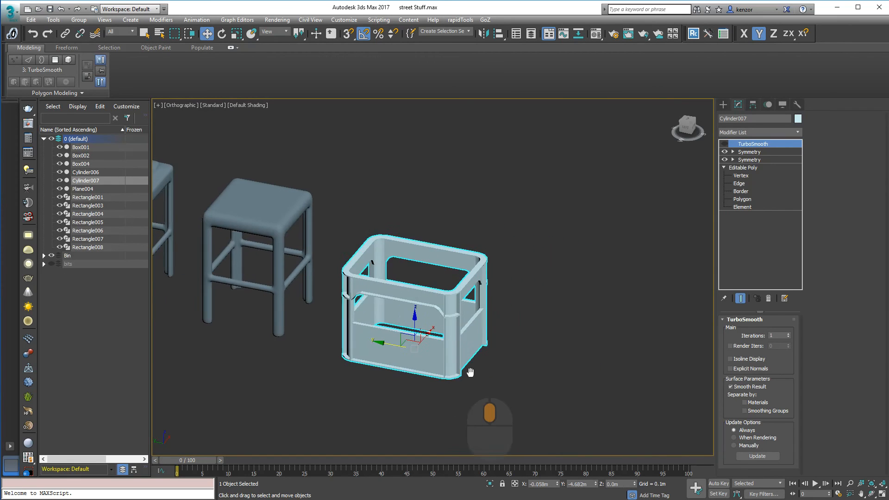
middle_click_drag(470, 371, 515, 397)
middle_click_drag(569, 286, 591, 296)
scroll(585, 251, "down", 1)
middle_click_drag(585, 251, 578, 281, "alt")
left_click(600, 256)
scroll(599, 266, "down", 1)
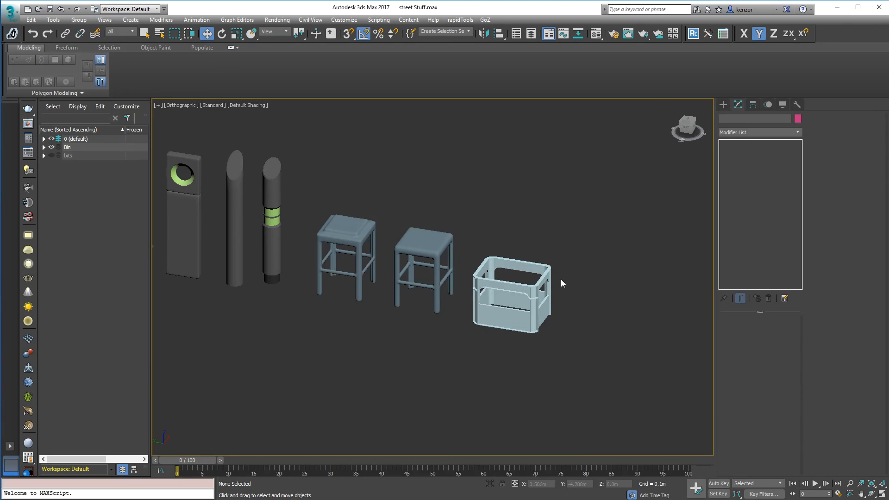